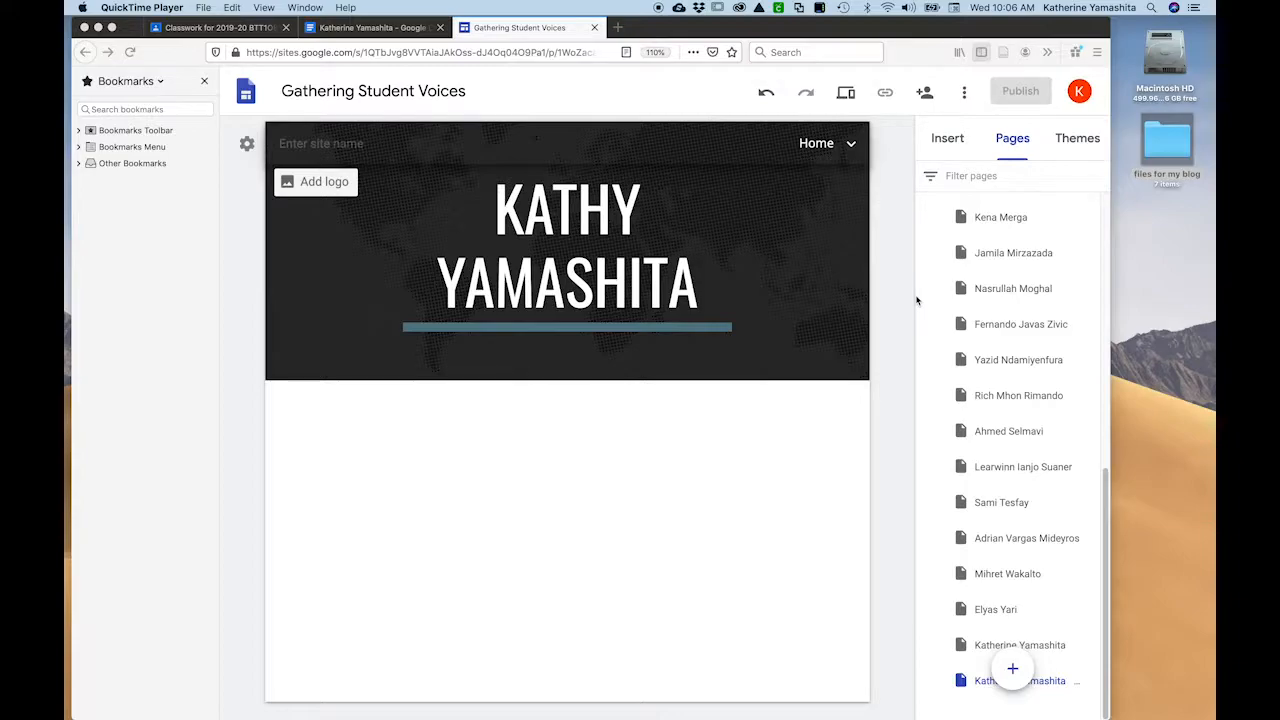
Look over the top of the blog worksheet document and return to the Gathering Student Voices site
left_click(380, 29)
scroll(306, 305, "up", 10)
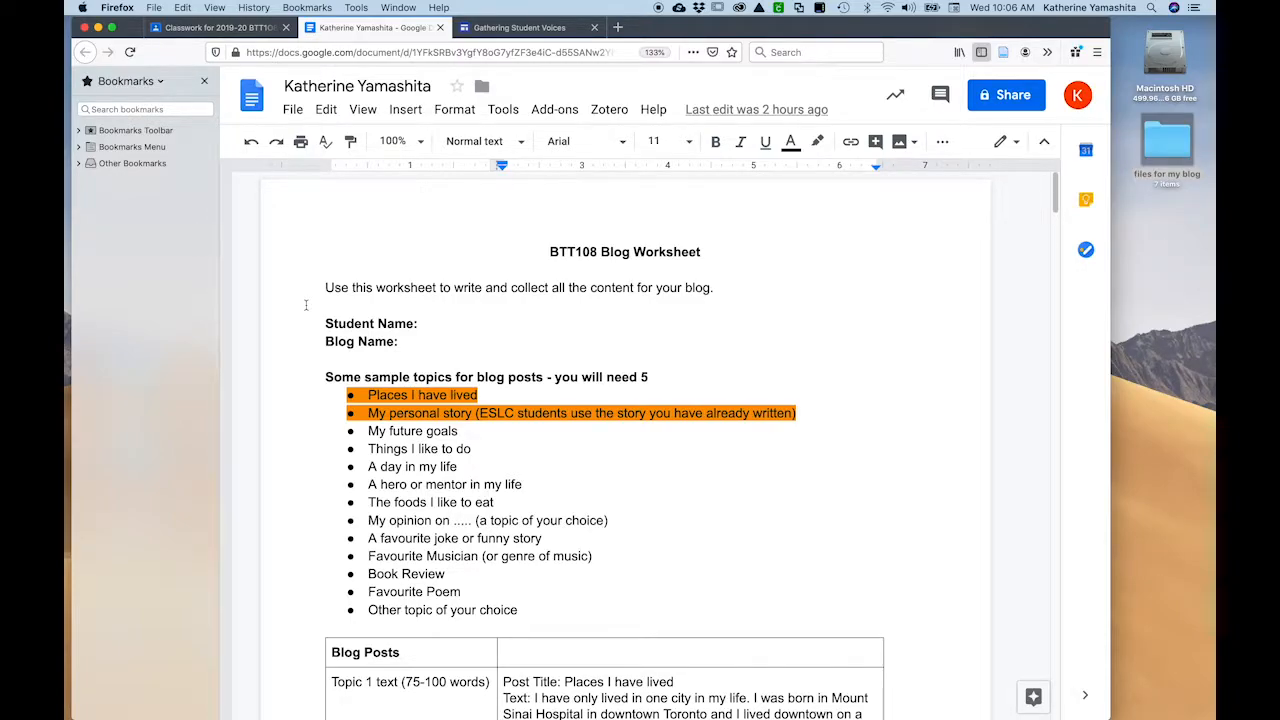
left_click(519, 32)
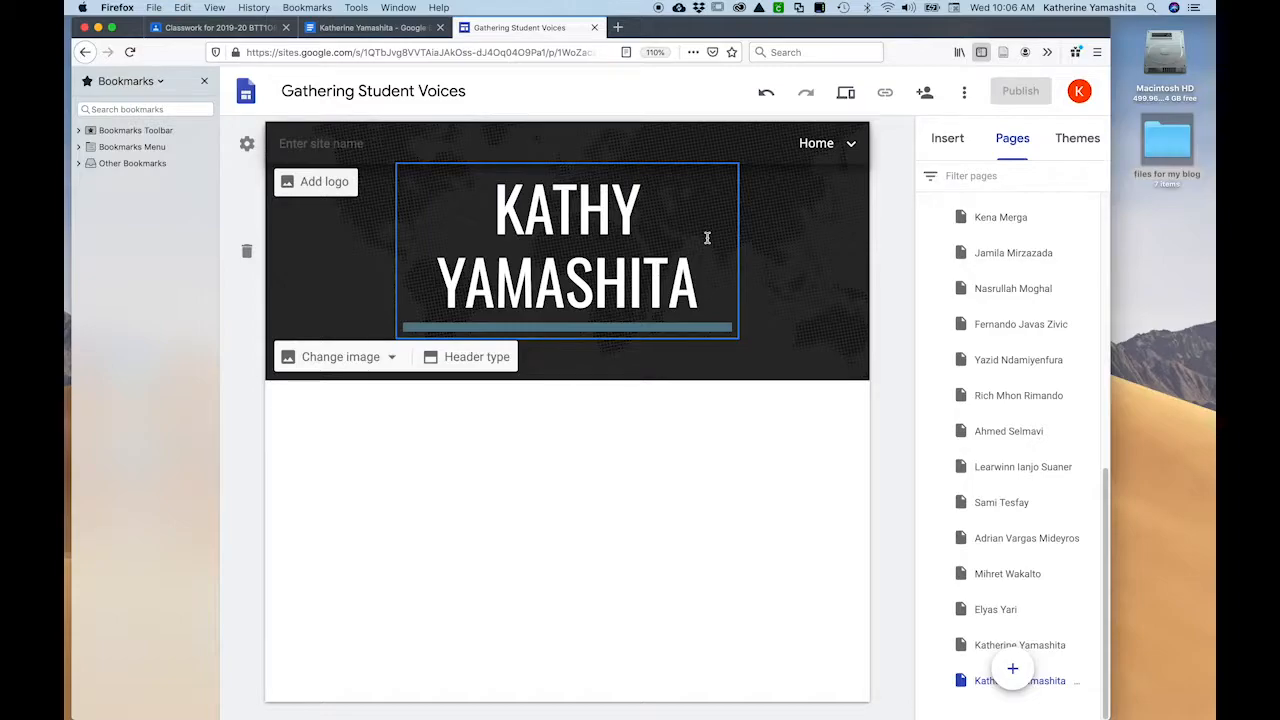
Open the Gathering Student Voices site from Classroom assignment 3.2 and close the older duplicate of the site
left_click(226, 30)
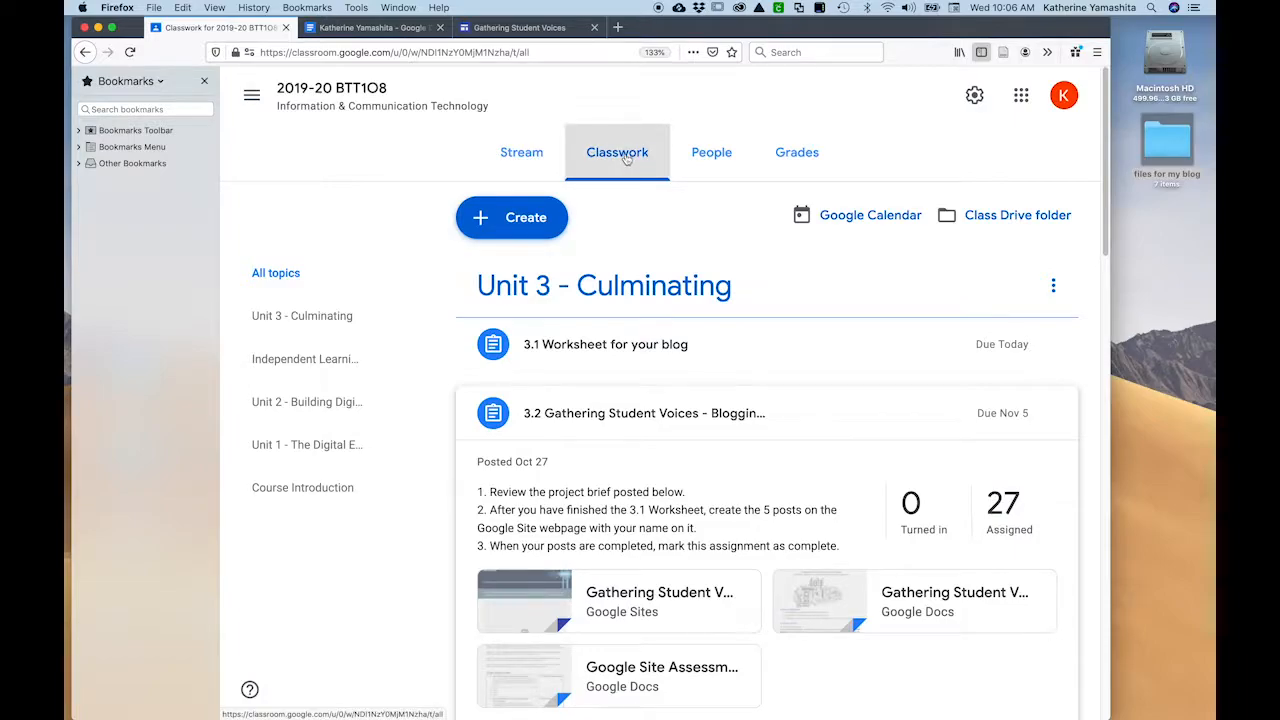
scroll(833, 378, "down", 3)
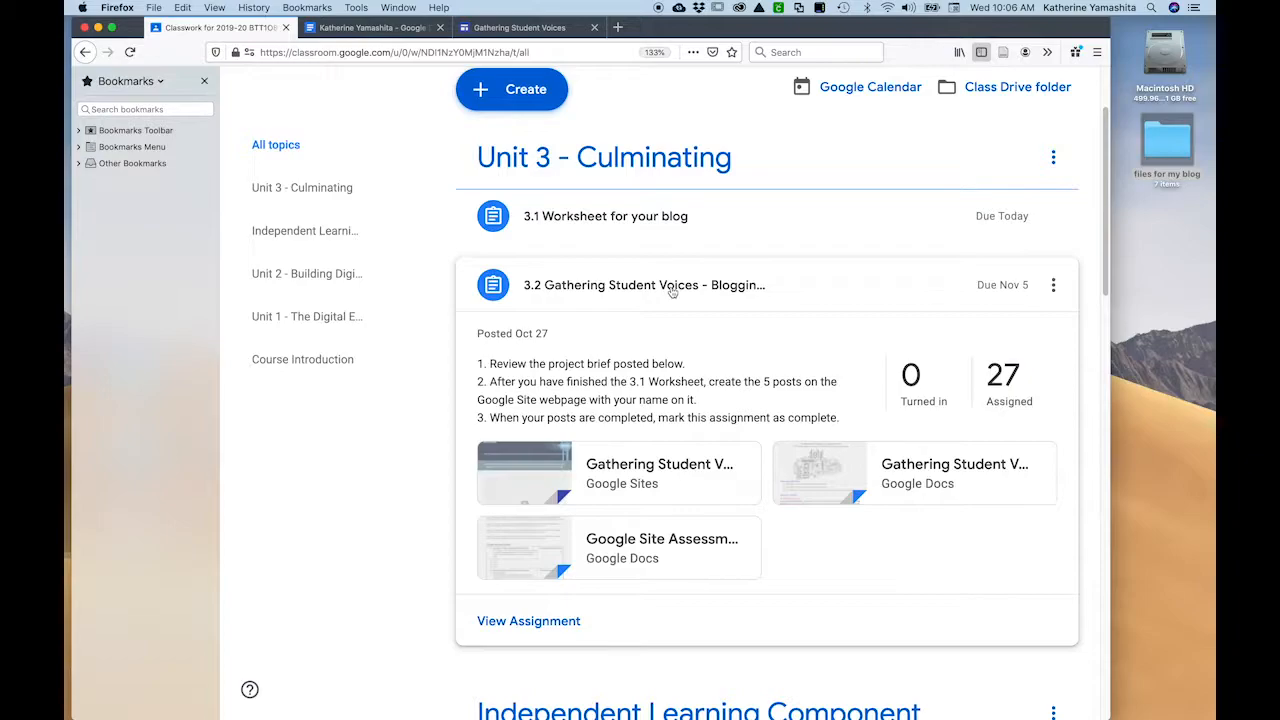
left_click(628, 470)
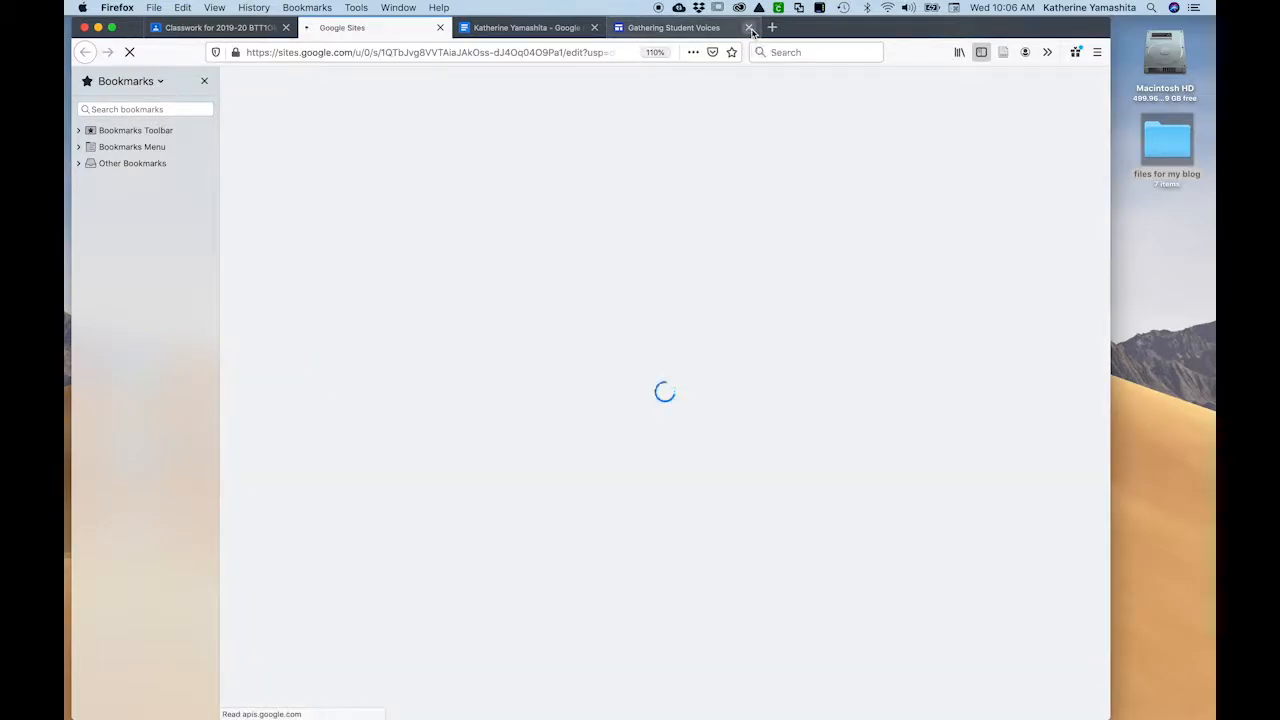
left_click(750, 28)
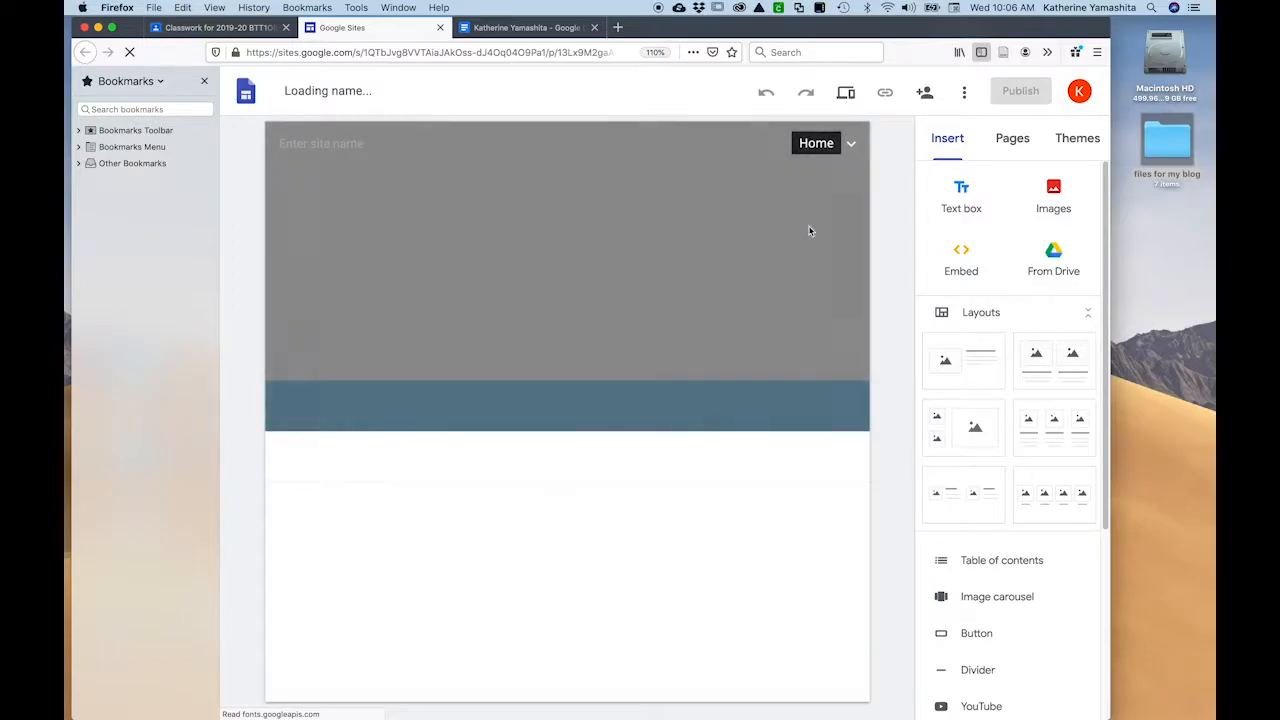
Go to the teacher's own sample page, the last entry in the site's Home page list
left_click(850, 144)
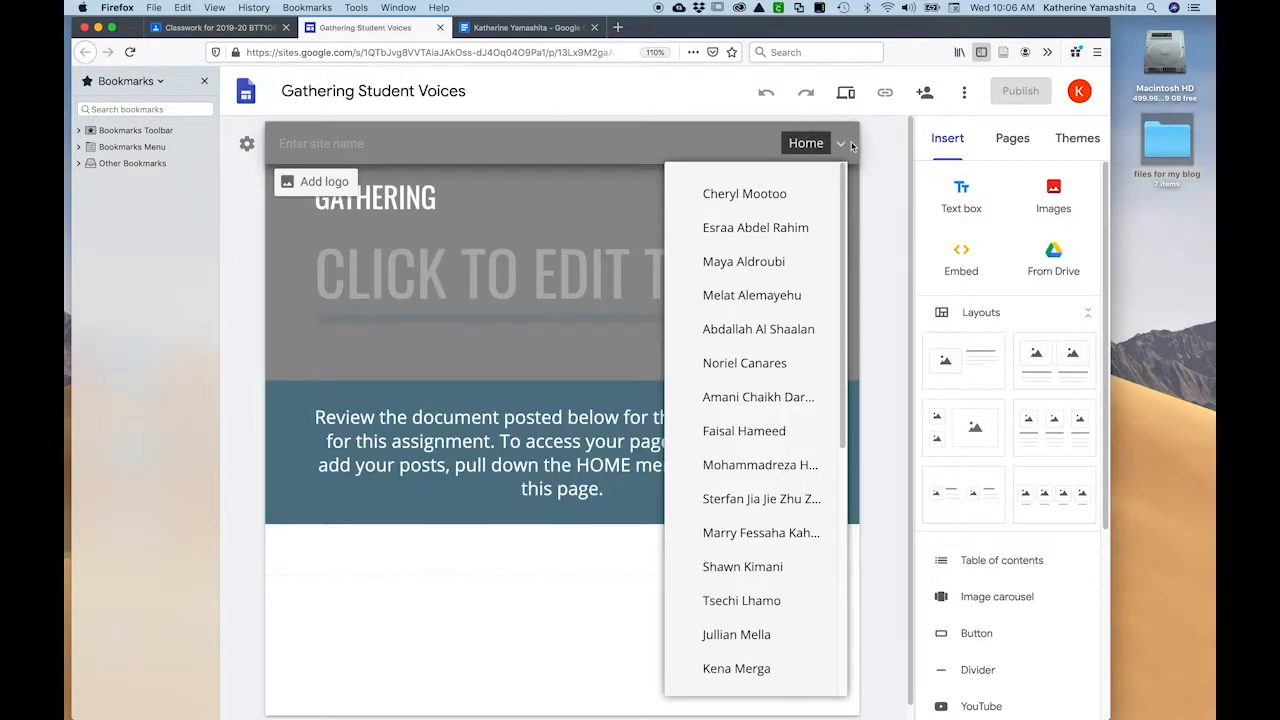
scroll(830, 441, "down", 5)
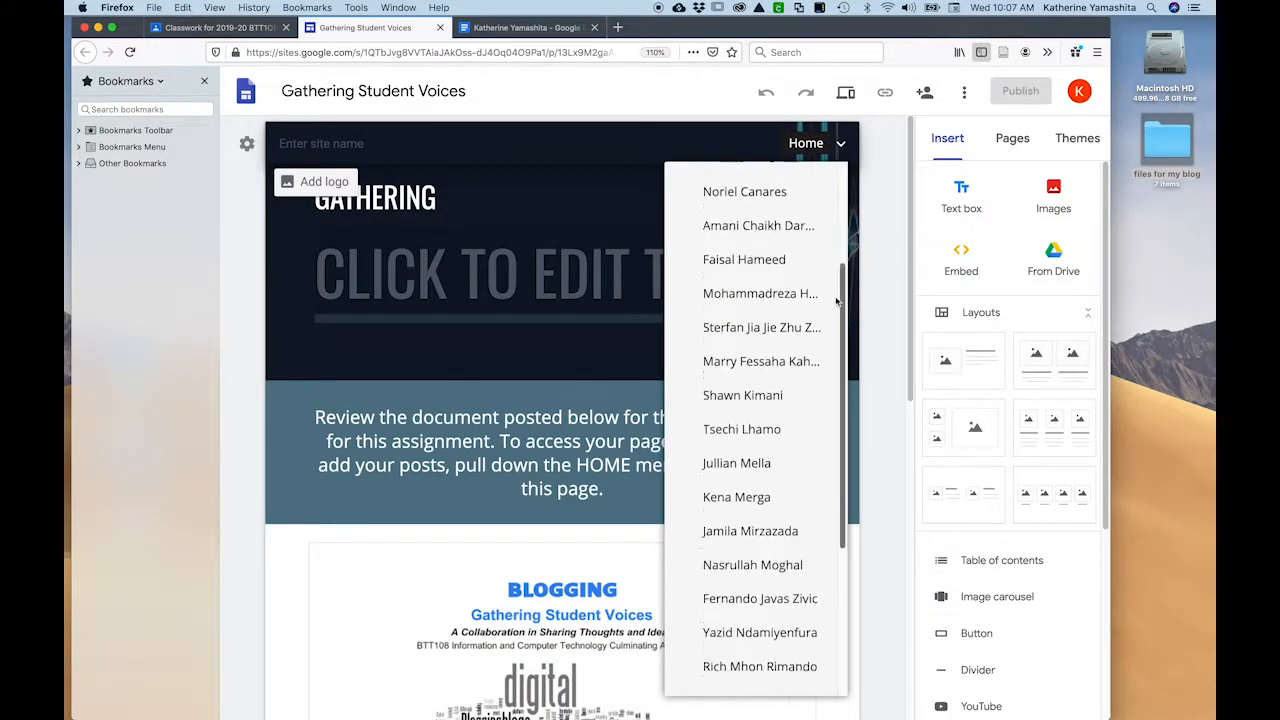
scroll(828, 450, "down", 1)
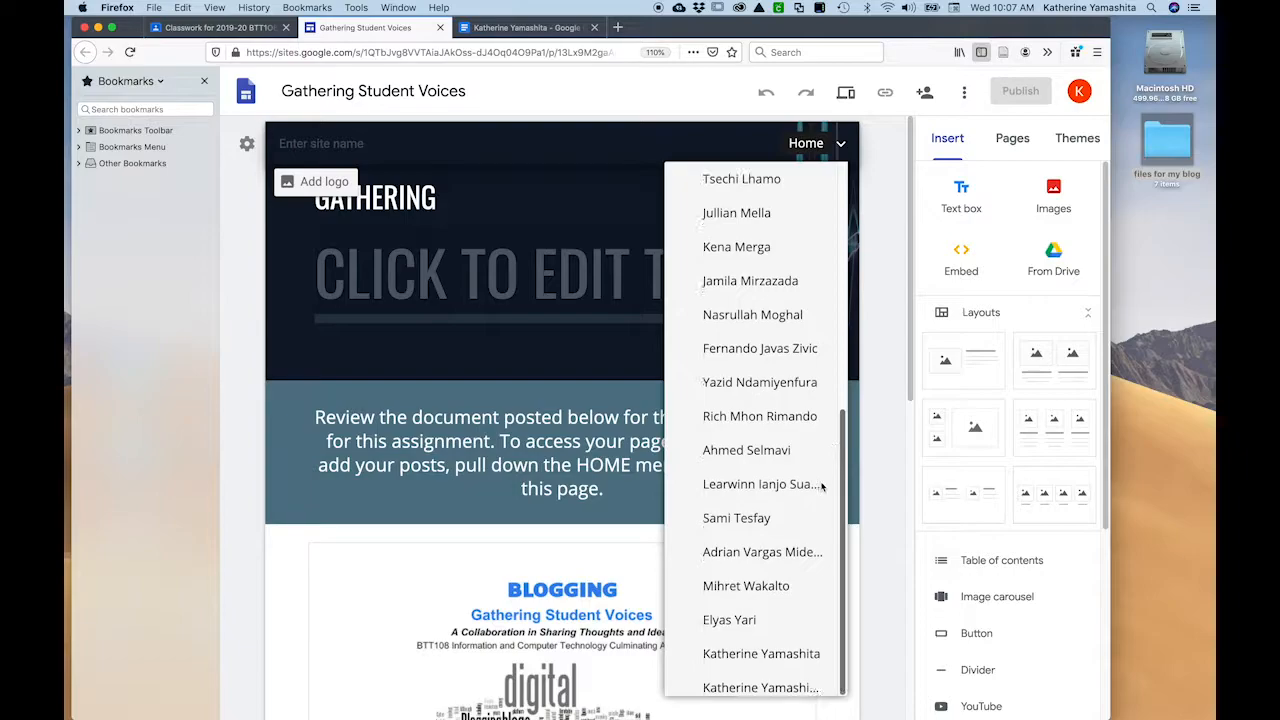
left_click(751, 688)
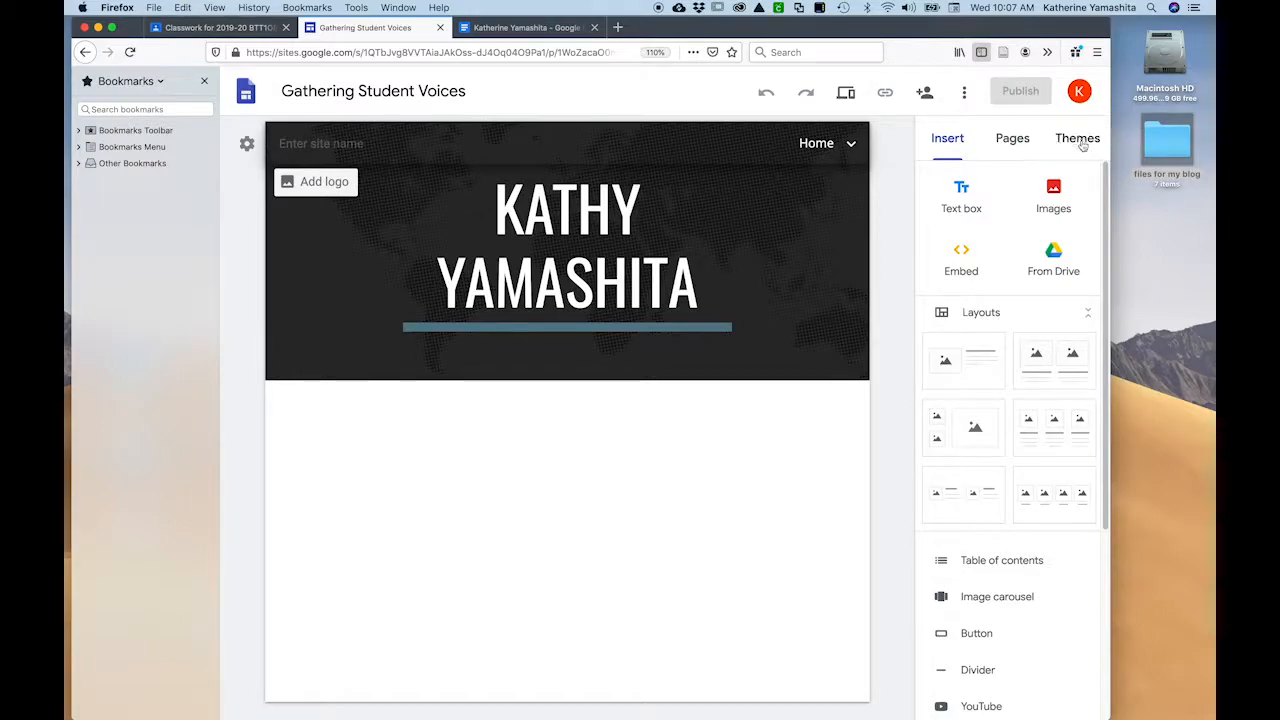
mouse_move(779, 275)
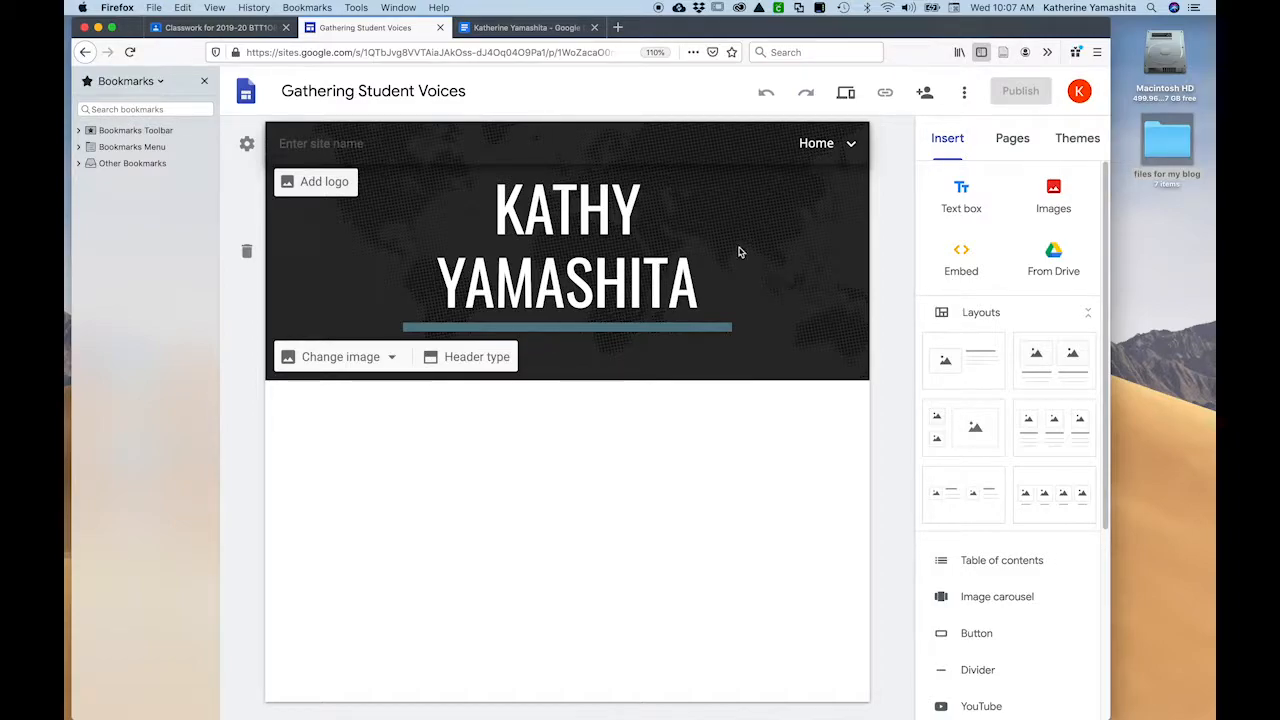
Review the blog topics and post texts in the worksheet document, and return to the site
left_click(518, 28)
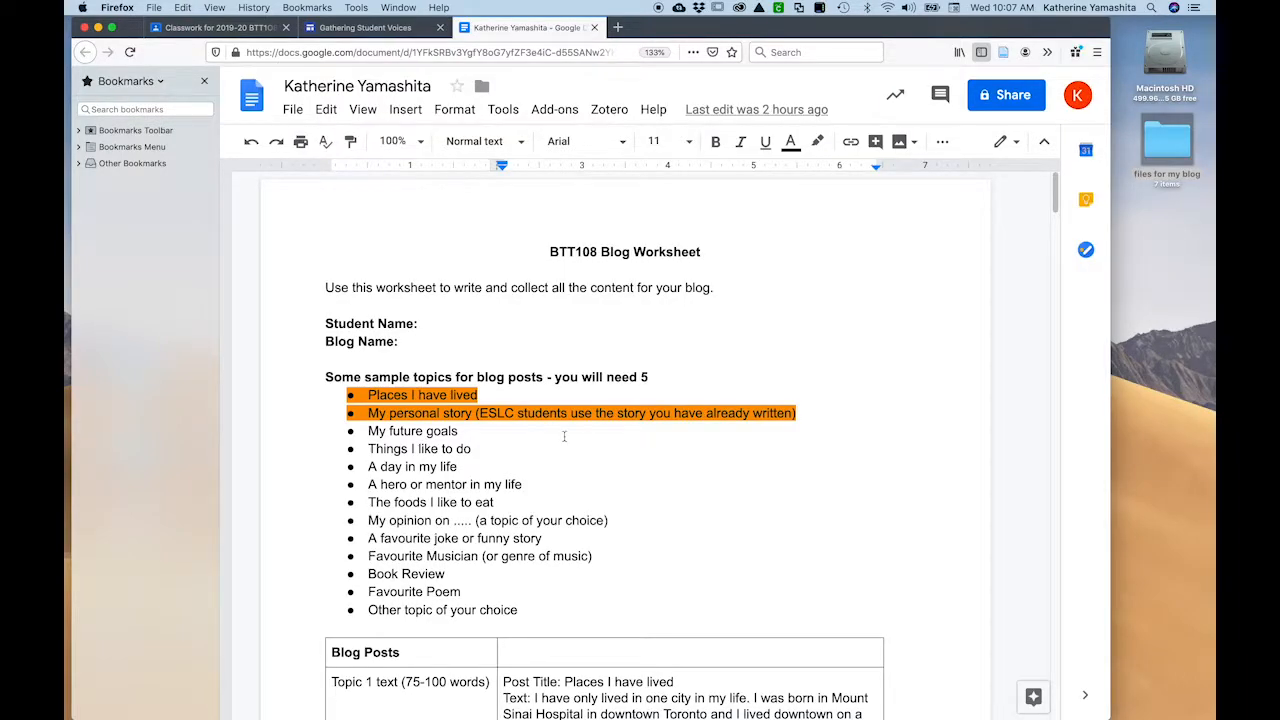
scroll(564, 436, "down", 12)
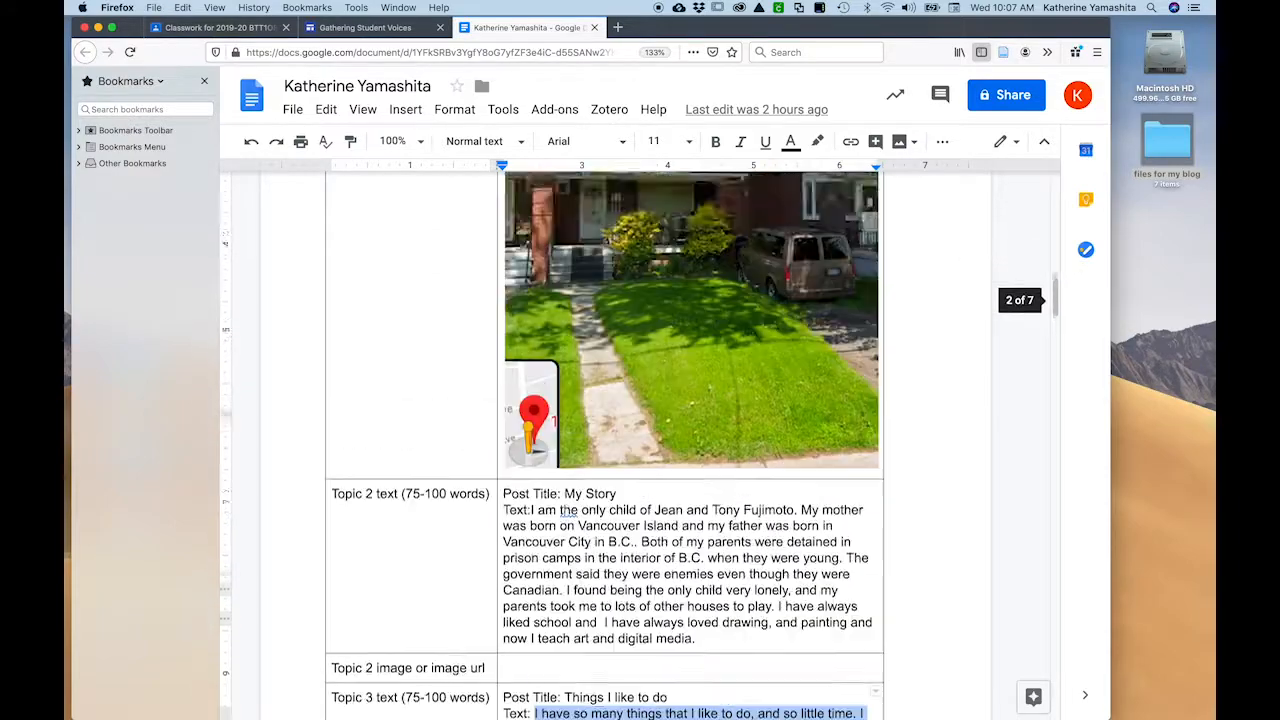
scroll(564, 437, "up", 12)
left_click(385, 33)
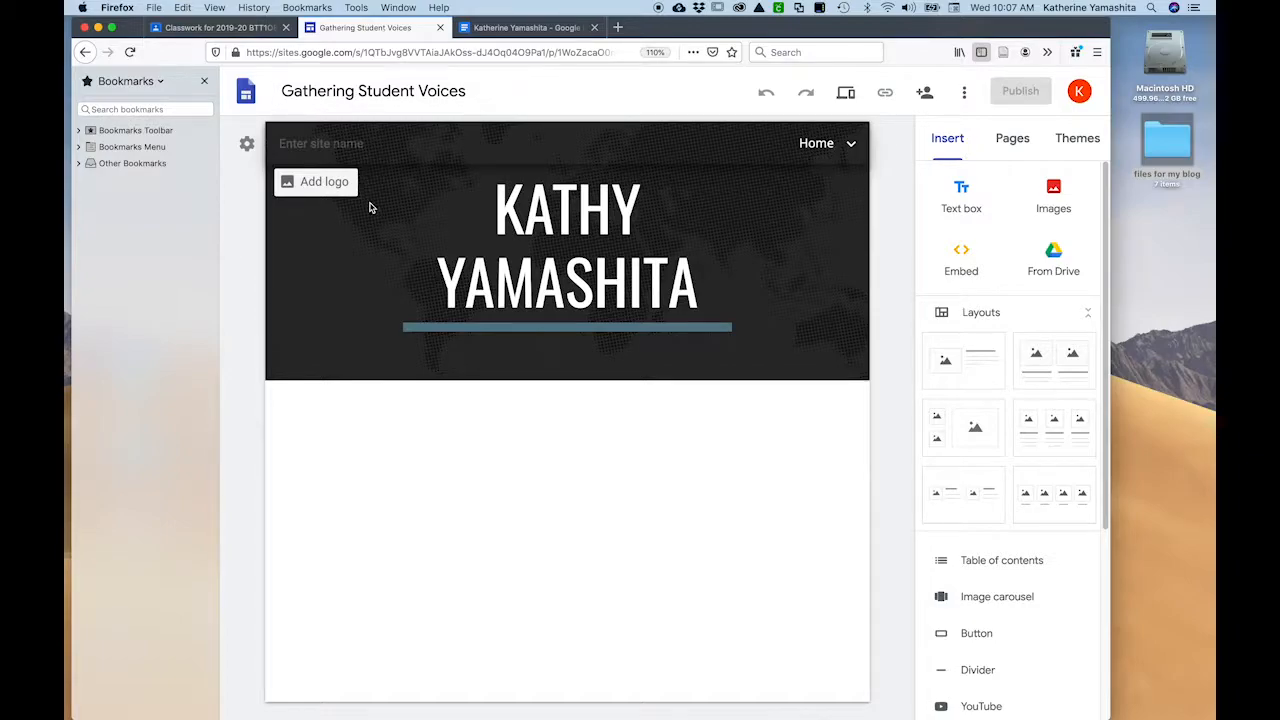
Open the header's image options and check the images stored in the desktop folder "files for my blog"
mouse_move(320, 277)
left_click(328, 360)
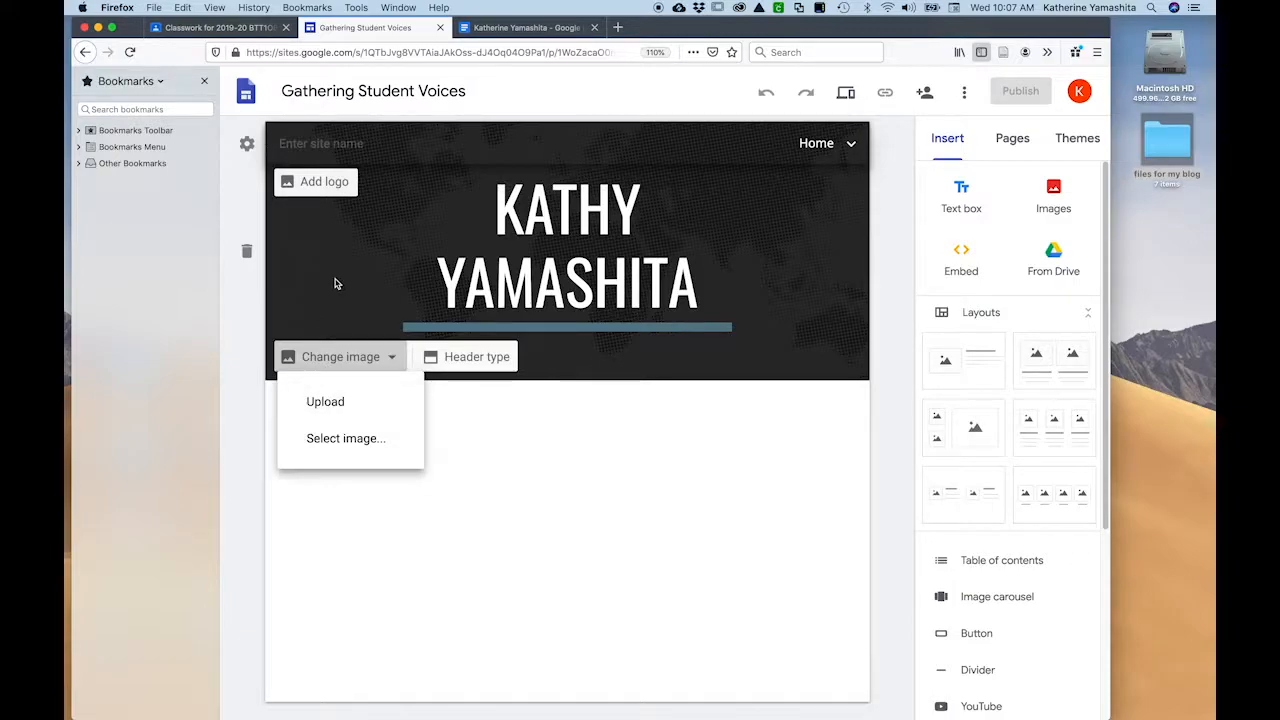
left_click(1191, 227)
left_click(1176, 146)
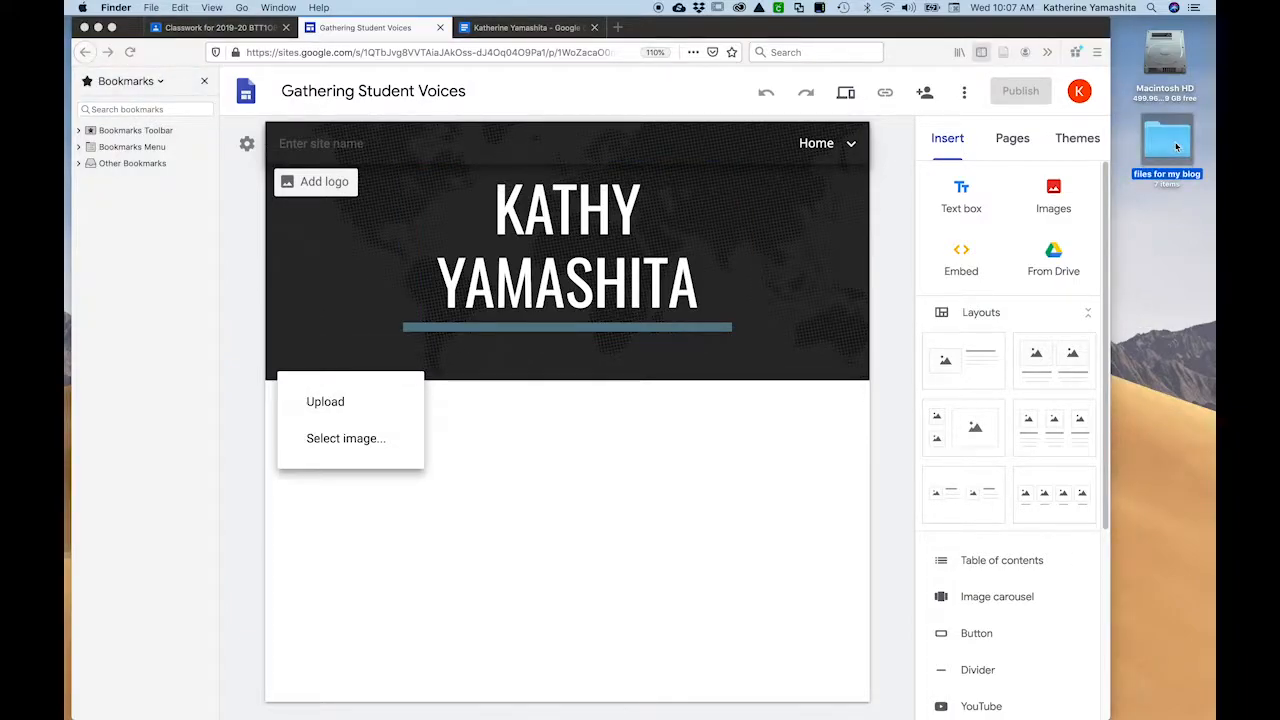
double_click(1176, 146)
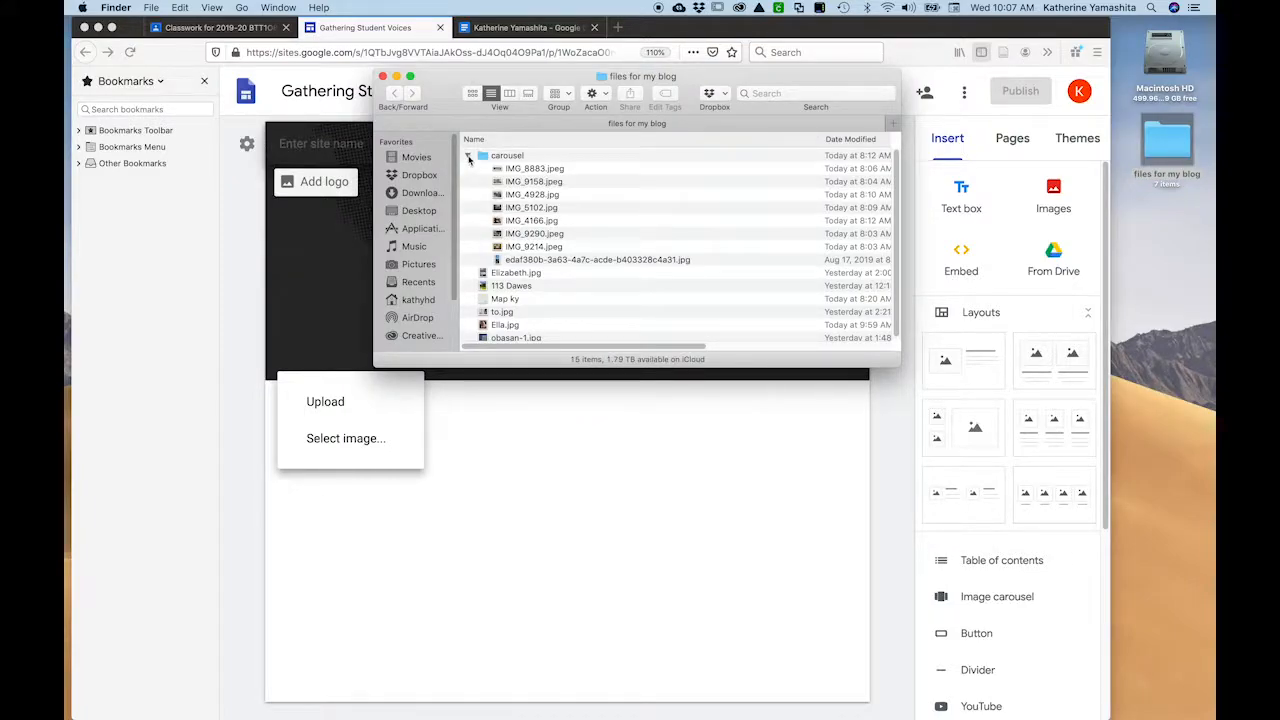
left_click(469, 157)
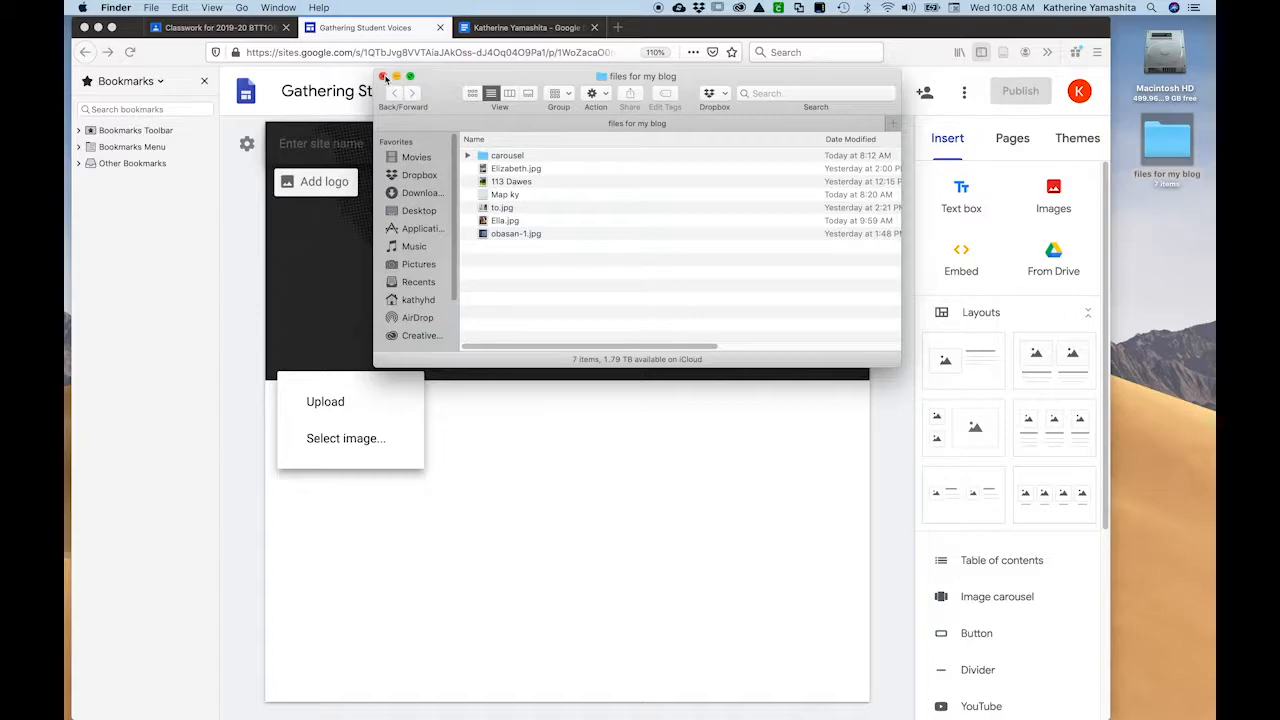
left_click(382, 77)
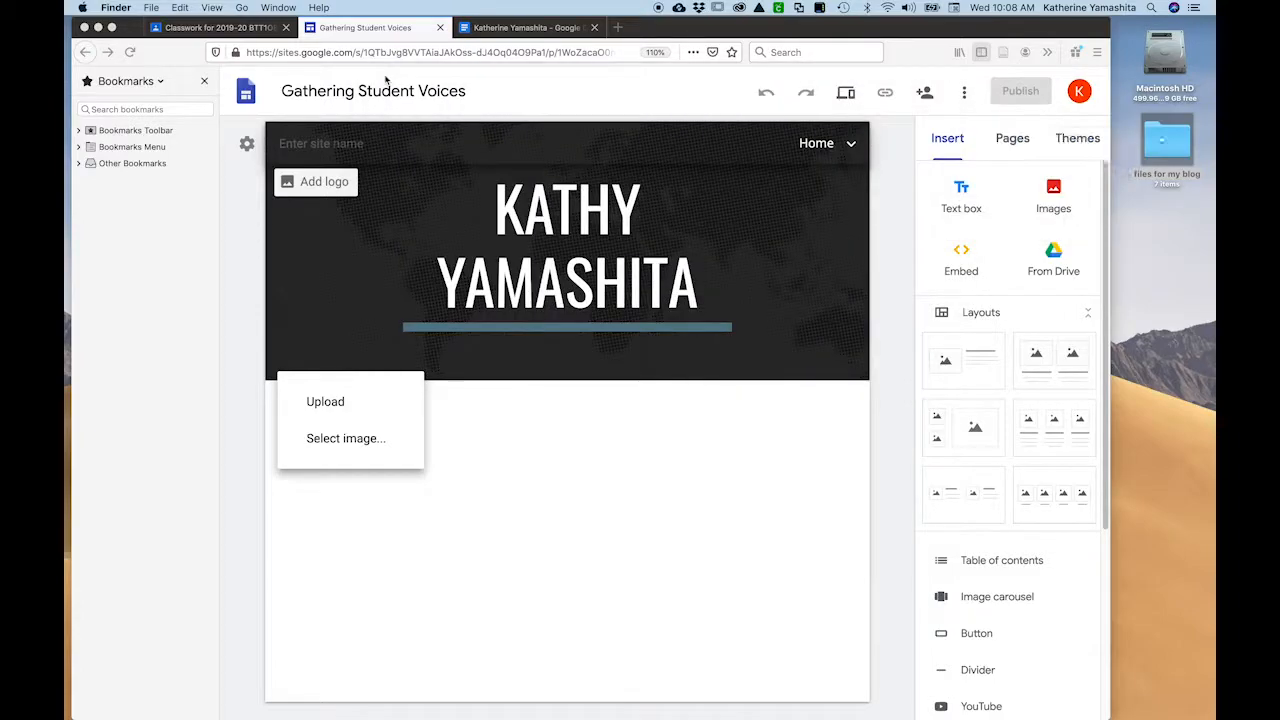
Upload IMG_5102.jpg from the carousel folder as the page's header background image
left_click(330, 403)
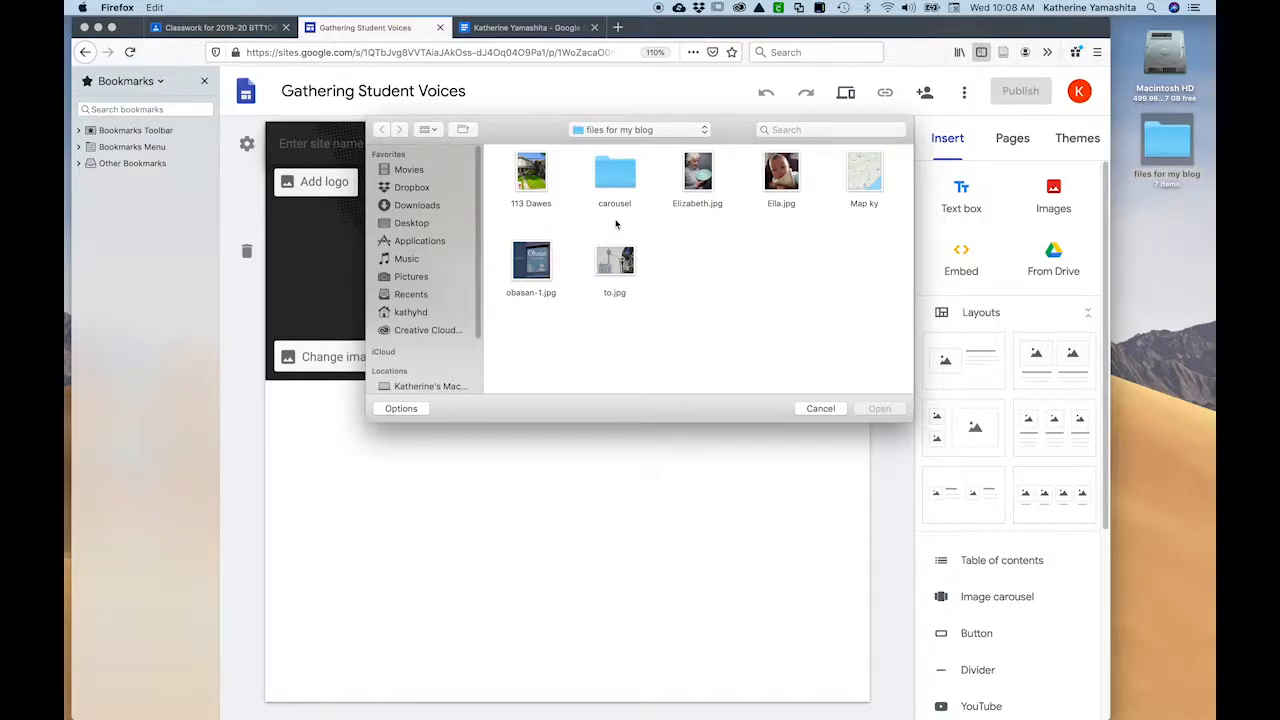
left_click(630, 185)
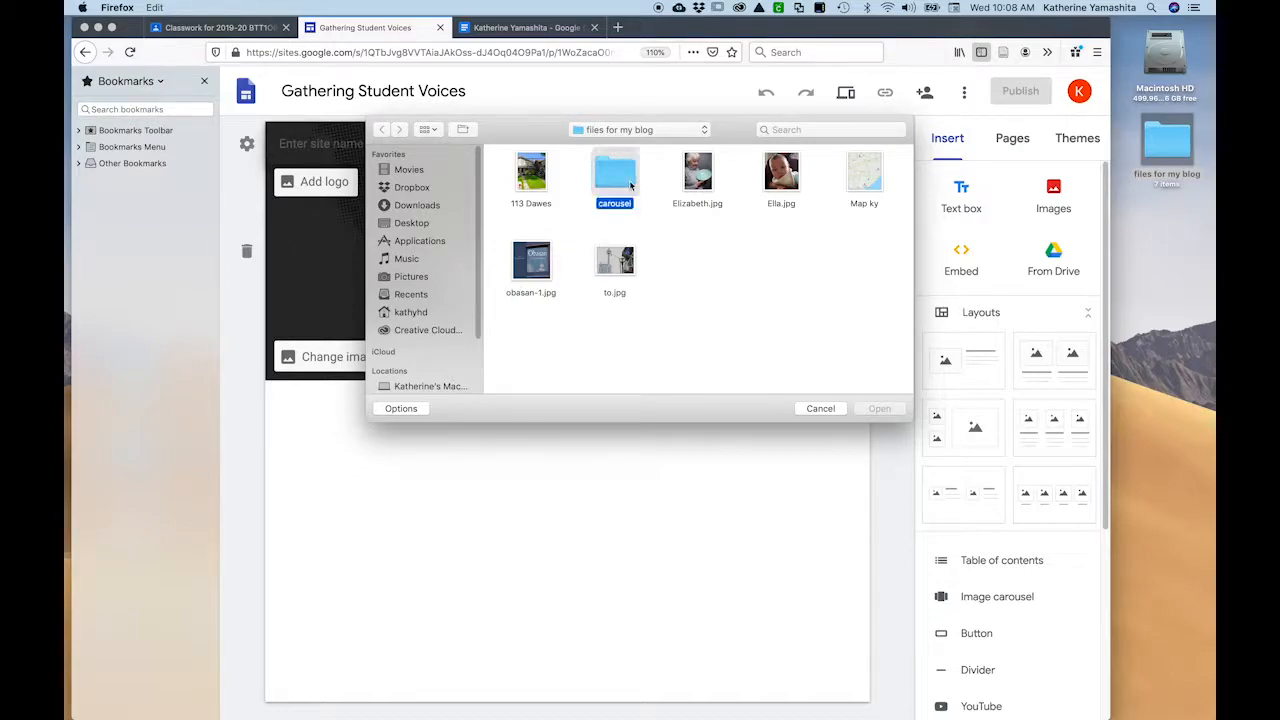
double_click(630, 185)
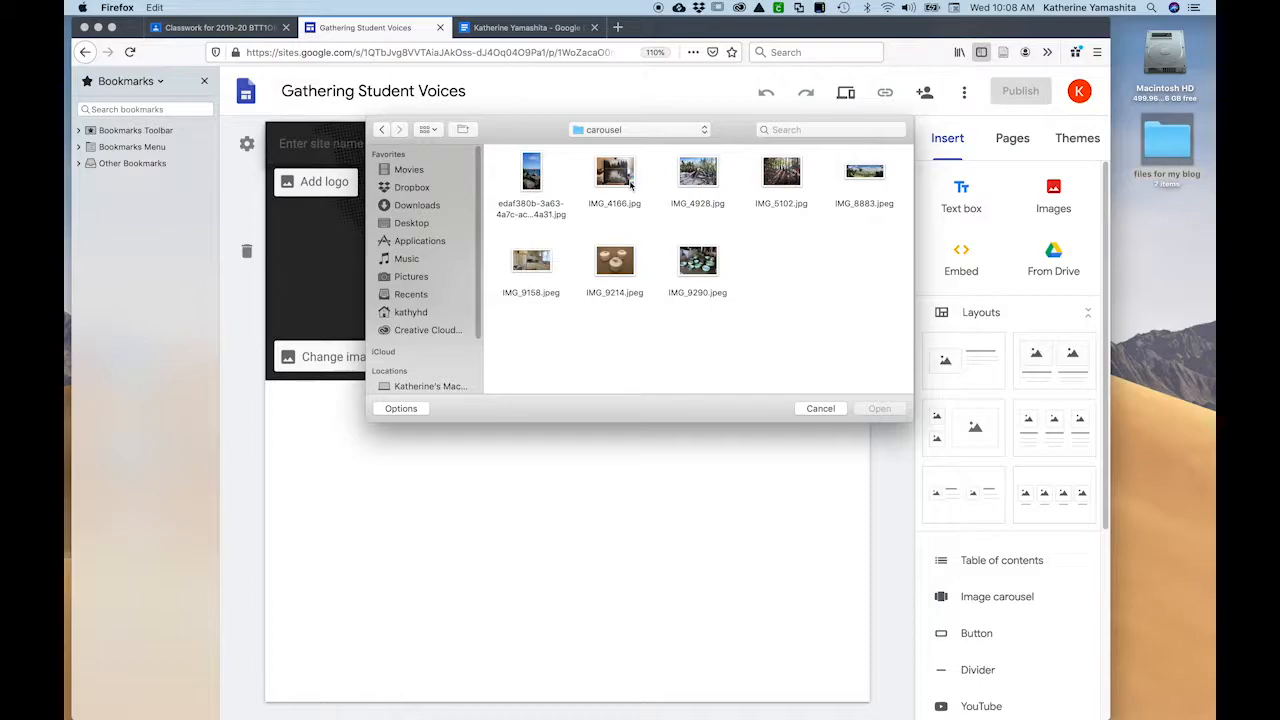
left_click(790, 178)
left_click(882, 410)
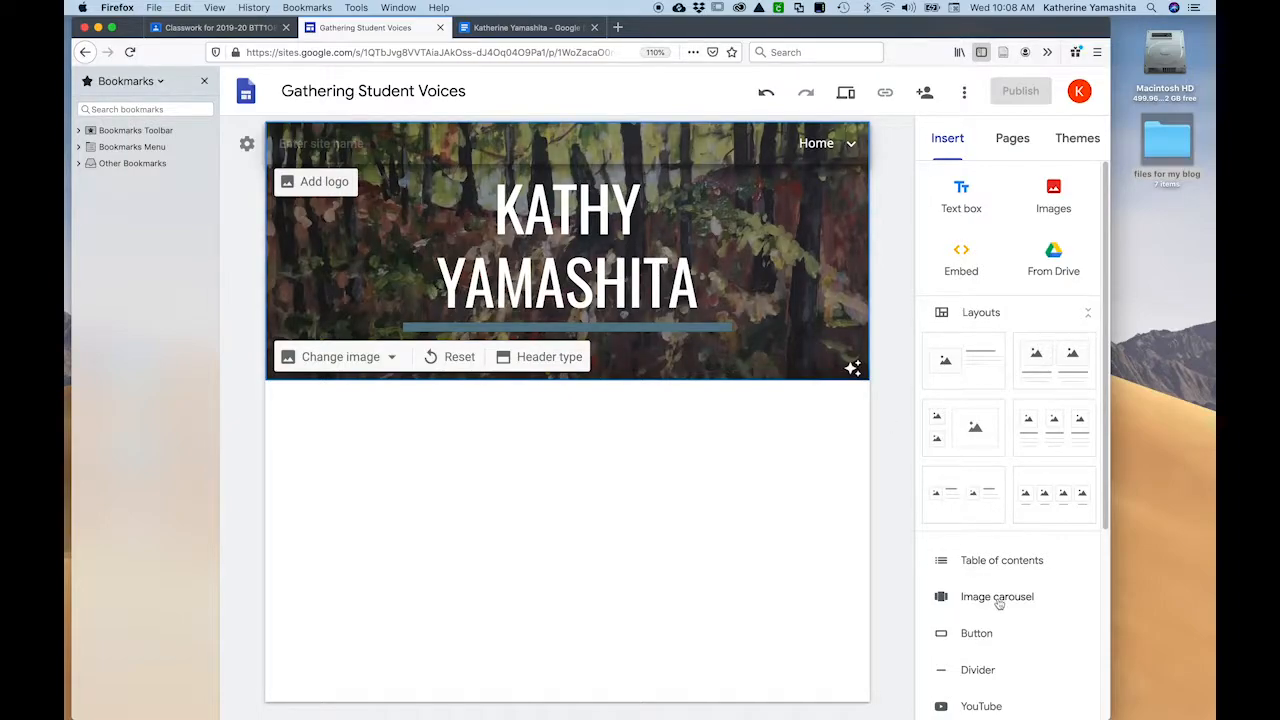
Start inserting a button on the page and name it "An Introduction"
scroll(998, 604, "down", 4)
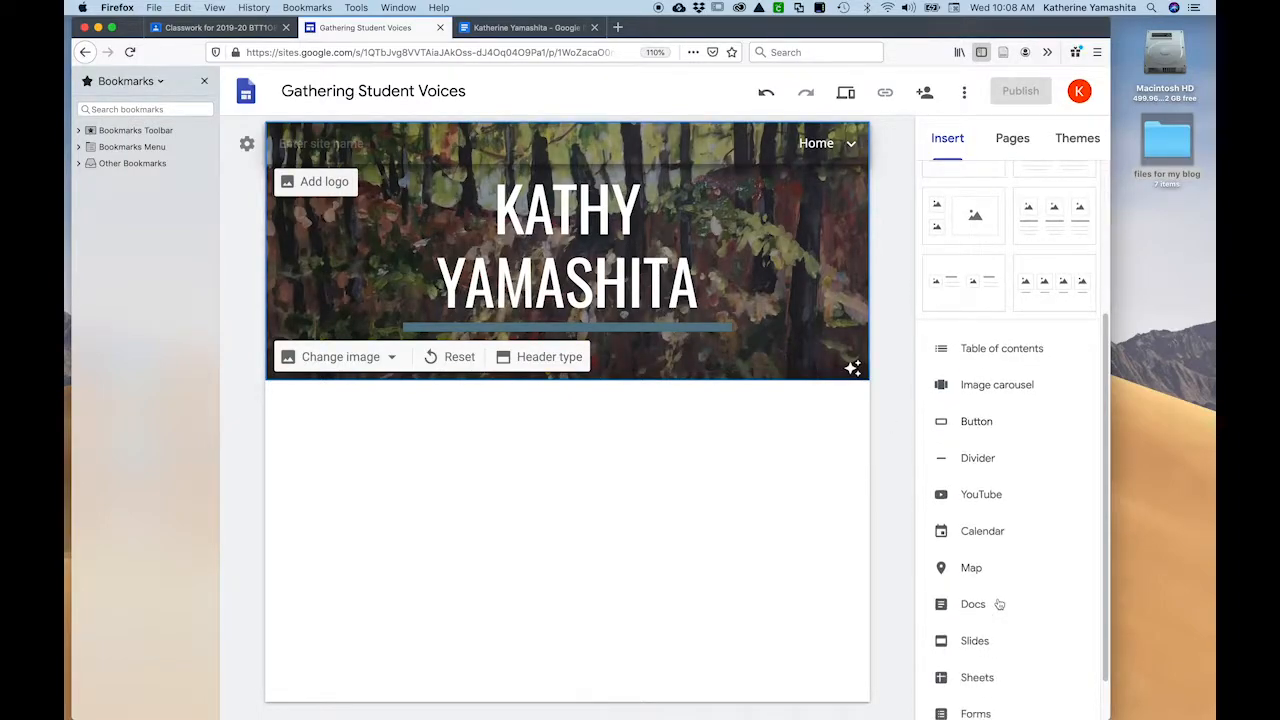
left_click(985, 424)
mouse_move(576, 376)
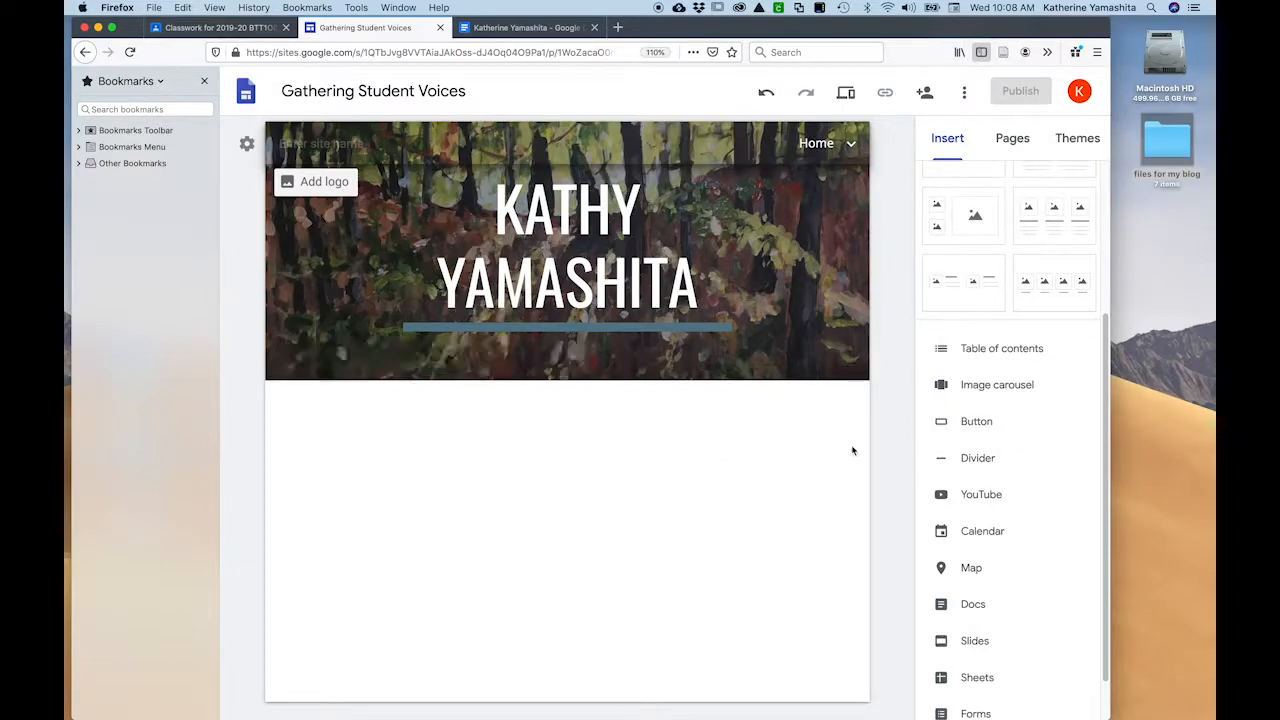
left_click(976, 423)
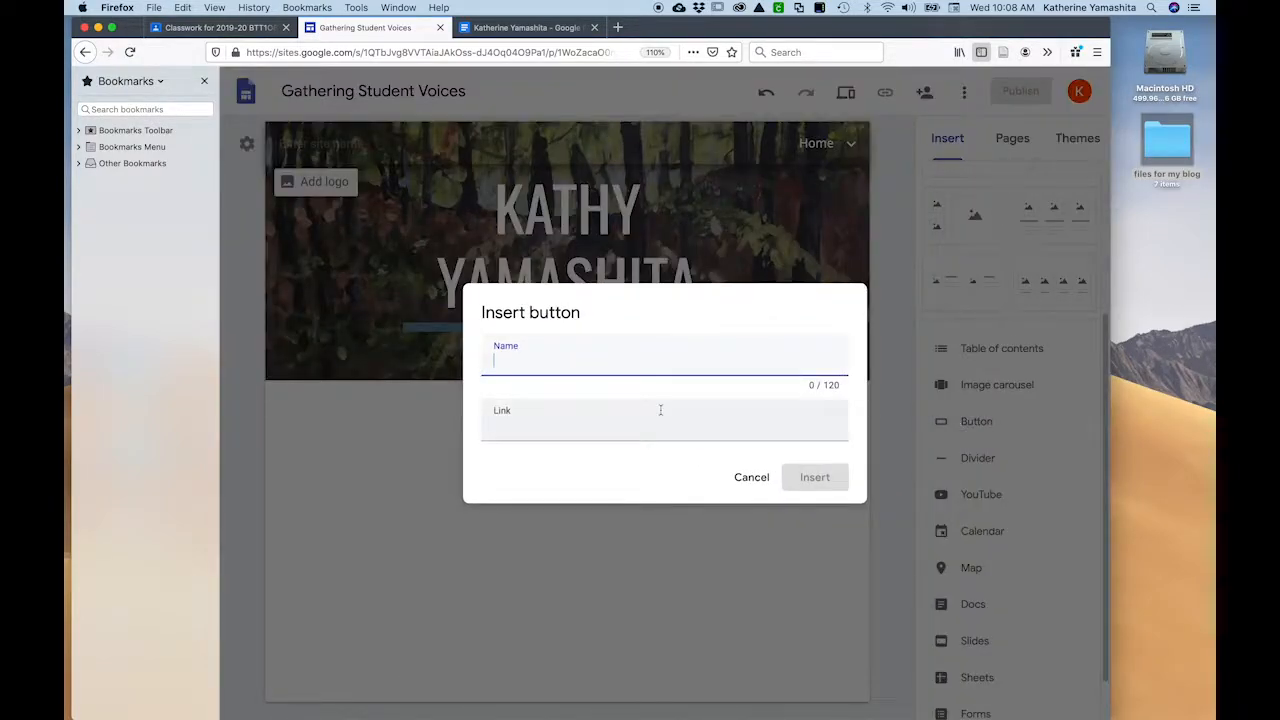
type("An Introduction")
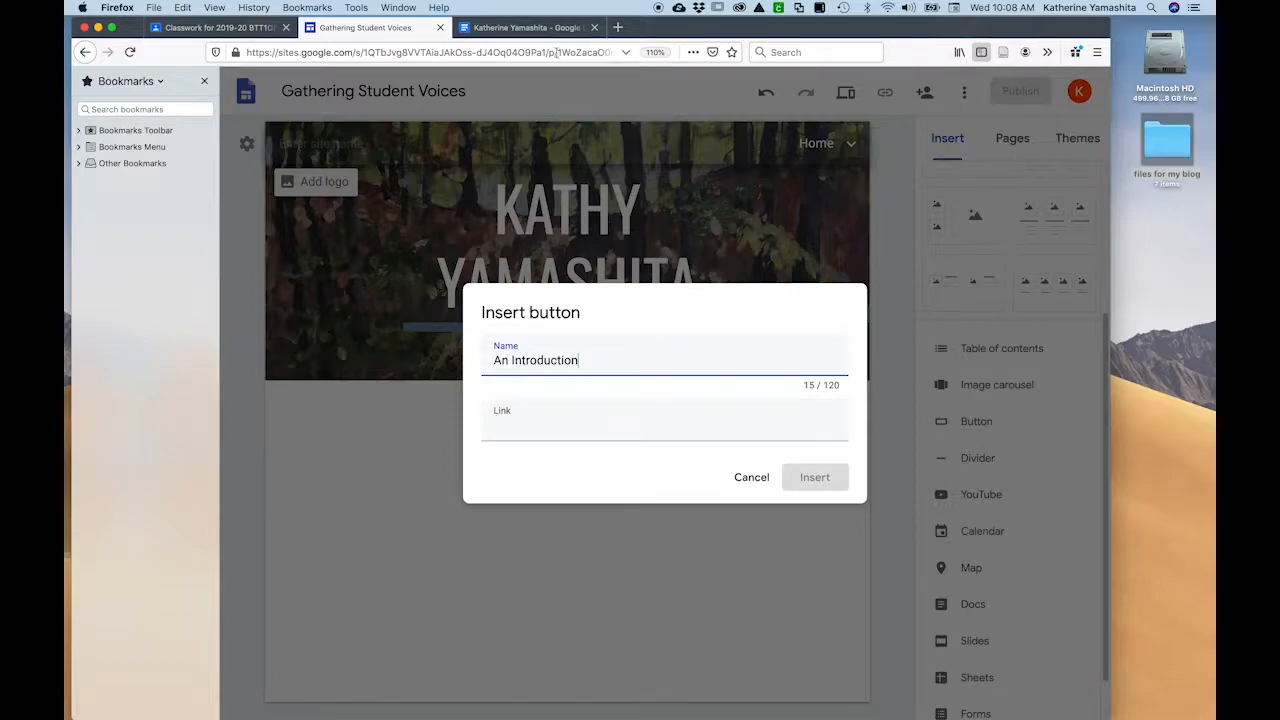
left_click(518, 28)
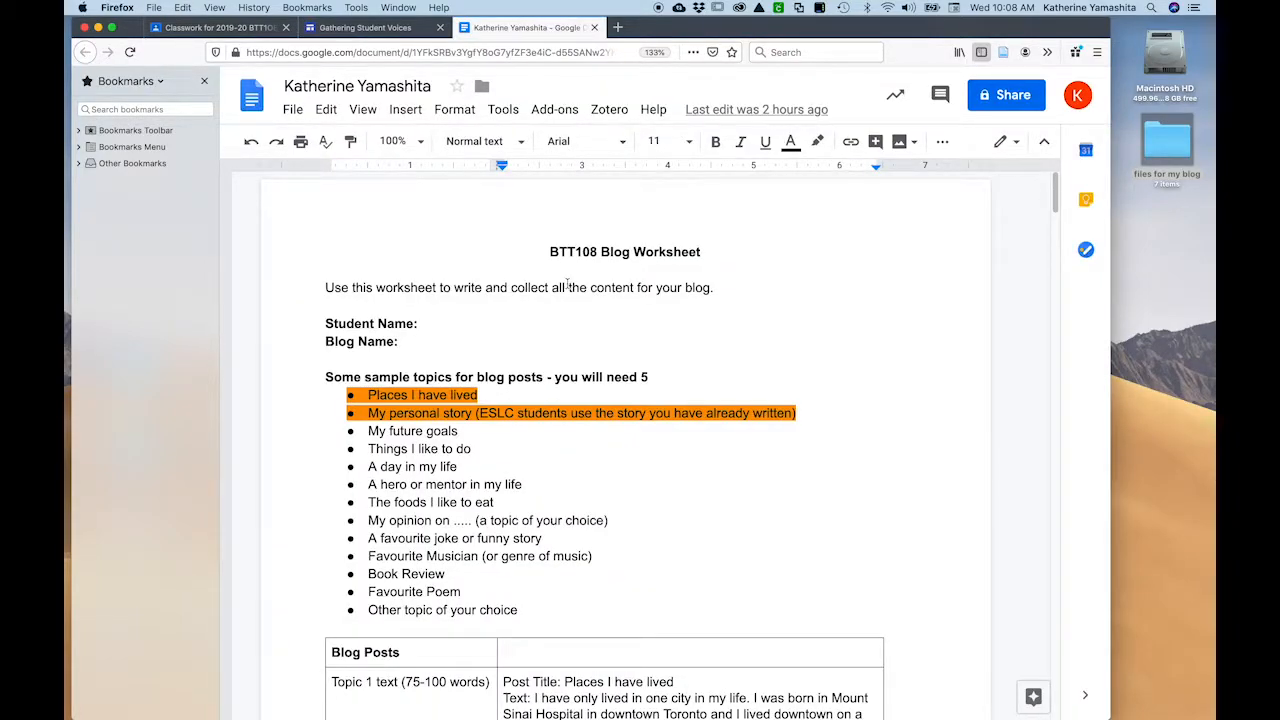
scroll(567, 284, "down", 20)
scroll(567, 284, "down", 20)
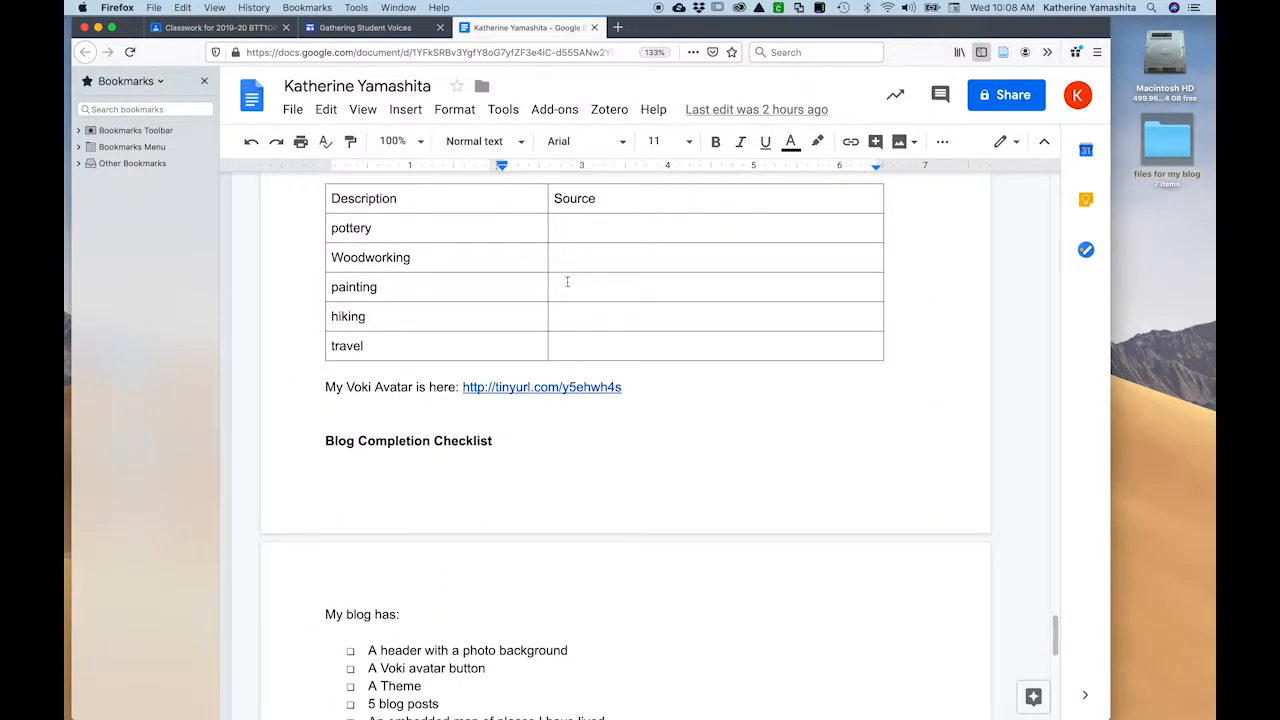
left_click_drag(625, 387, 463, 387)
key("super+c")
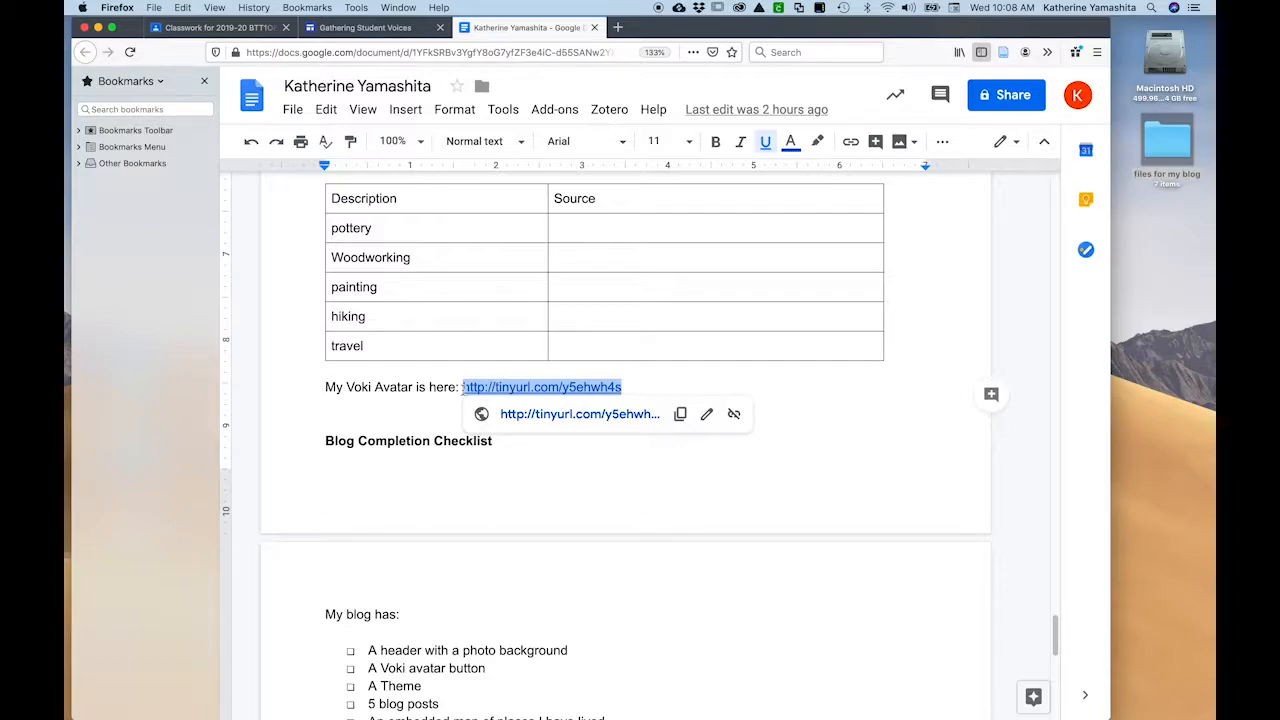
Paste the copied Voki link into the "An Introduction" button, insert it and move it into the header below the title
left_click(376, 24)
left_click(586, 418)
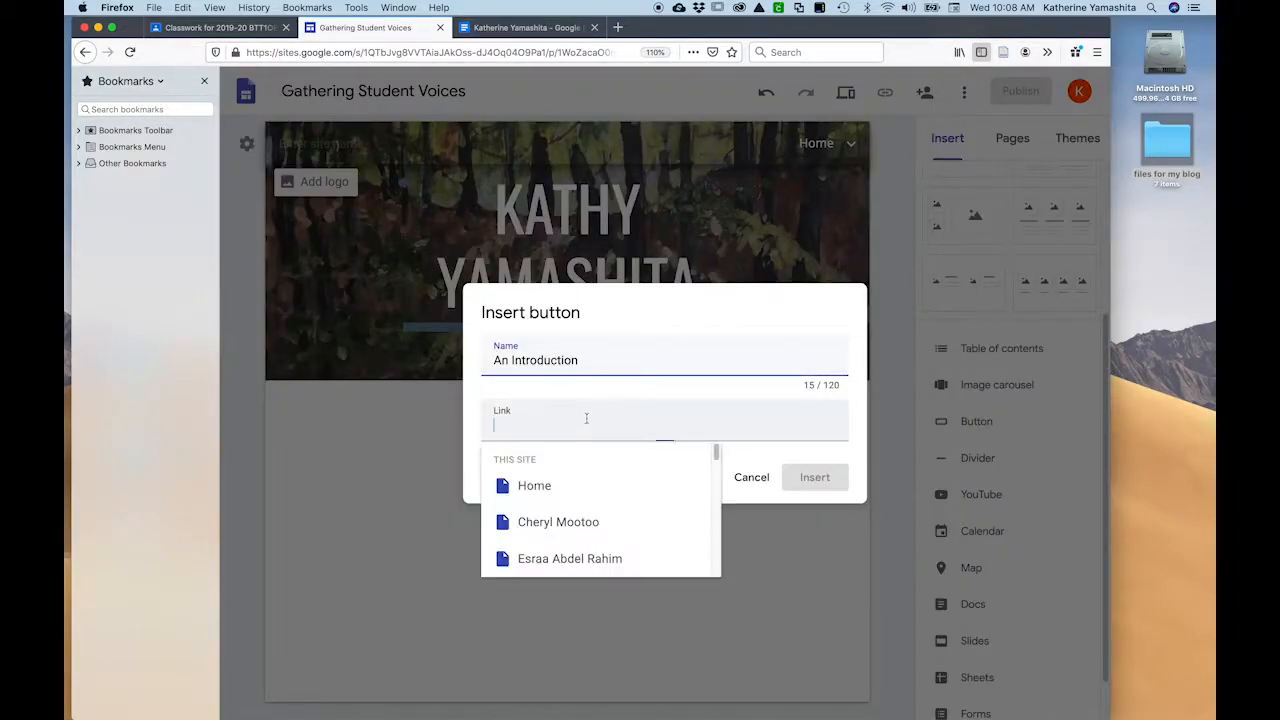
key("super+v")
left_click(812, 478)
left_click_drag(352, 417, 489, 360)
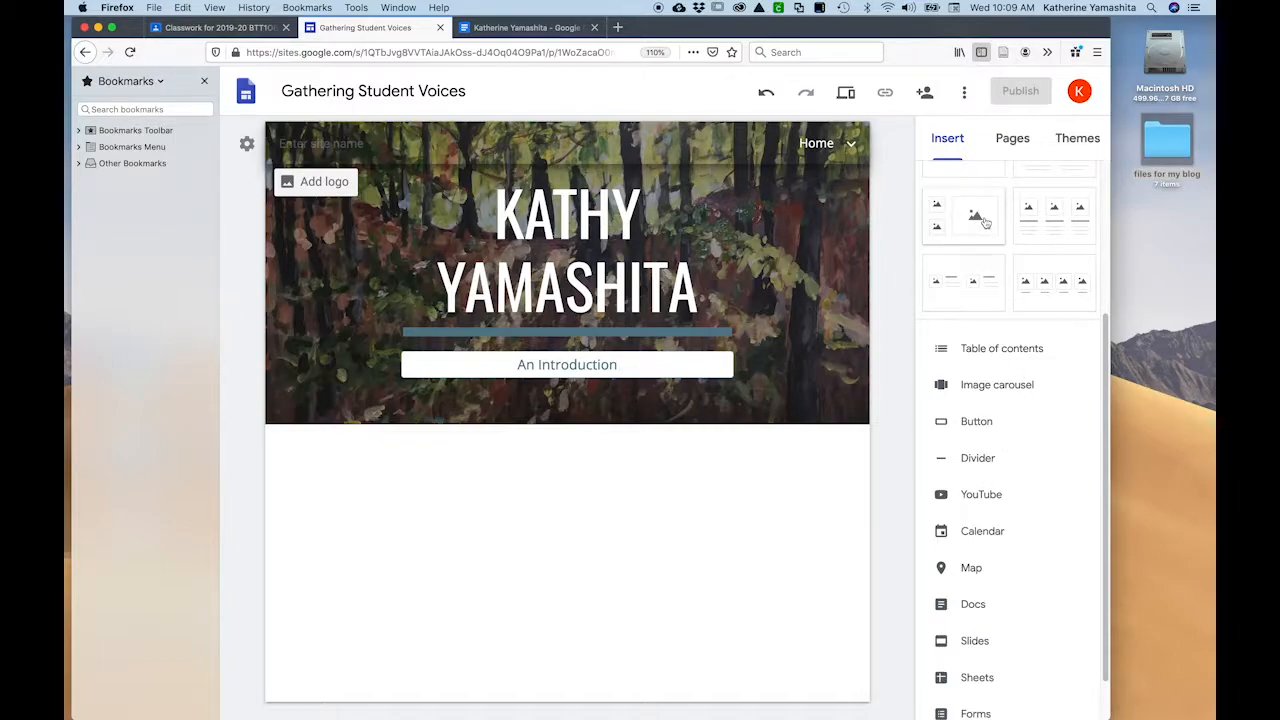
Add the layout with one image beside a heading and text below the page header
left_click_drag(985, 222, 976, 250)
left_click_drag(1107, 327, 1111, 224)
left_click_drag(975, 285, 606, 511)
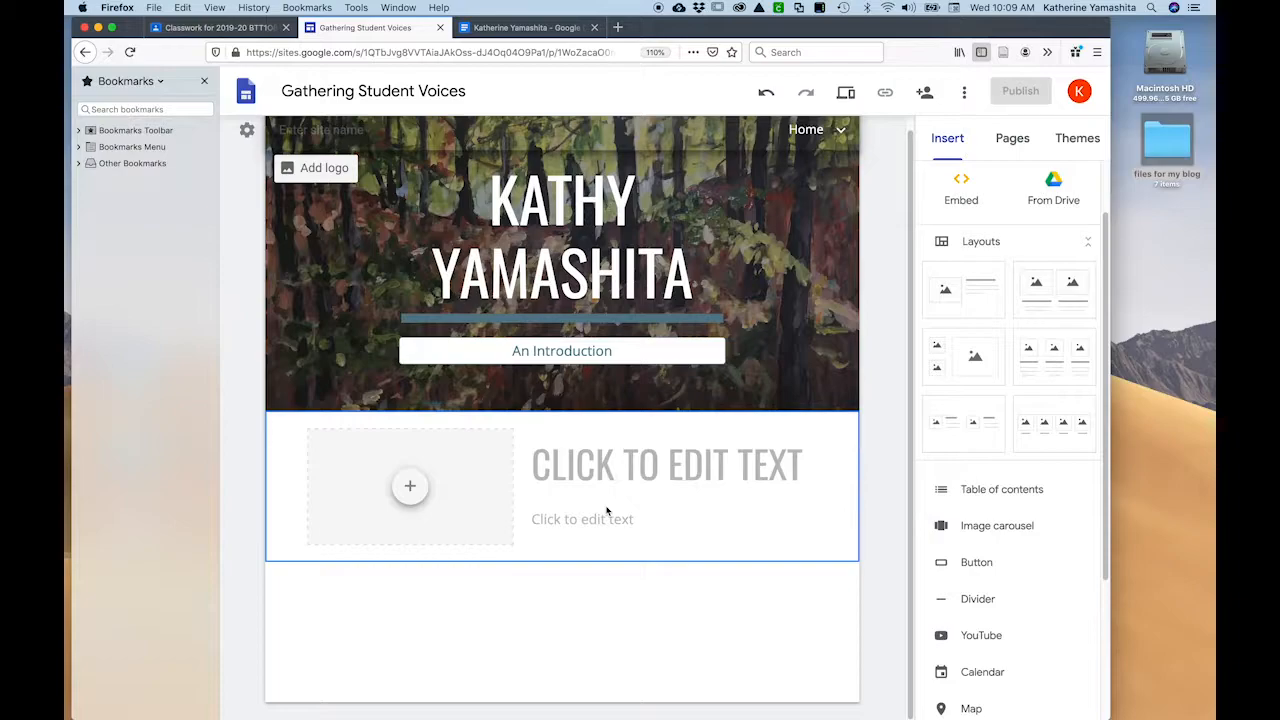
Copy the Topic 1 post title "Places I have lived" from the worksheet document into the new layout's heading
left_click(515, 30)
scroll(572, 305, "up", 15)
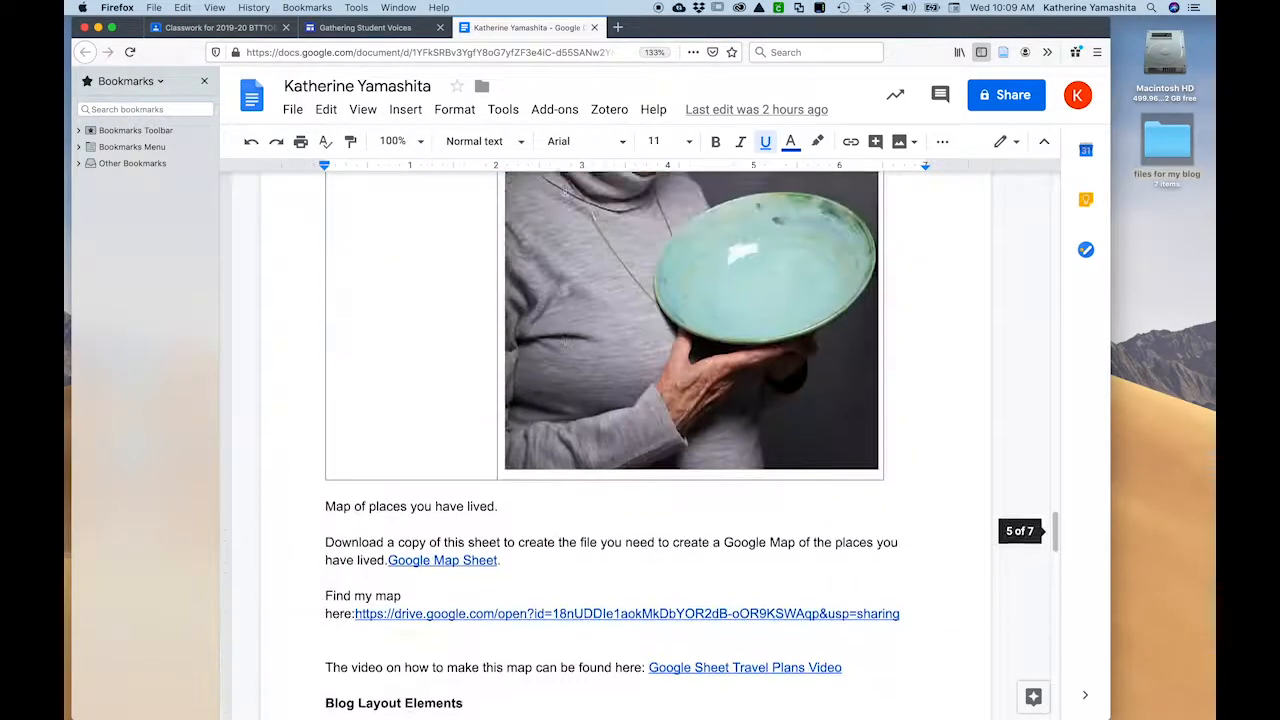
scroll(565, 290, "up", 20)
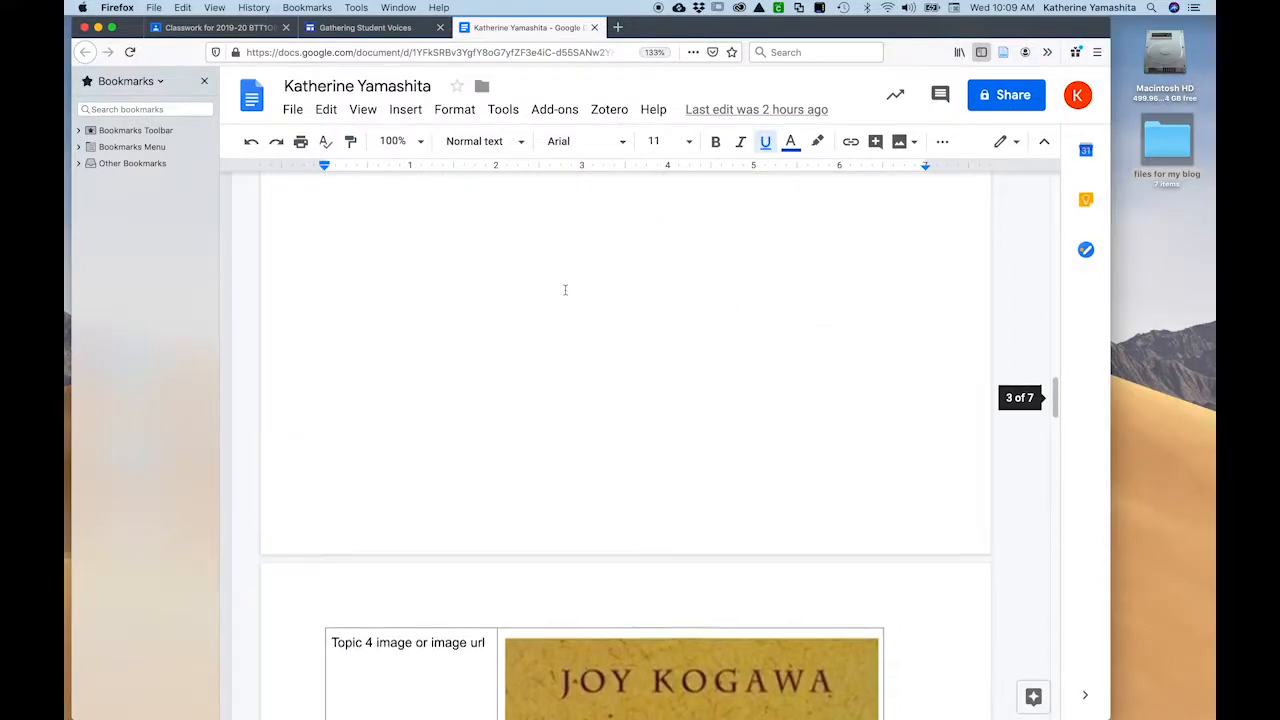
scroll(568, 345, "up", 15)
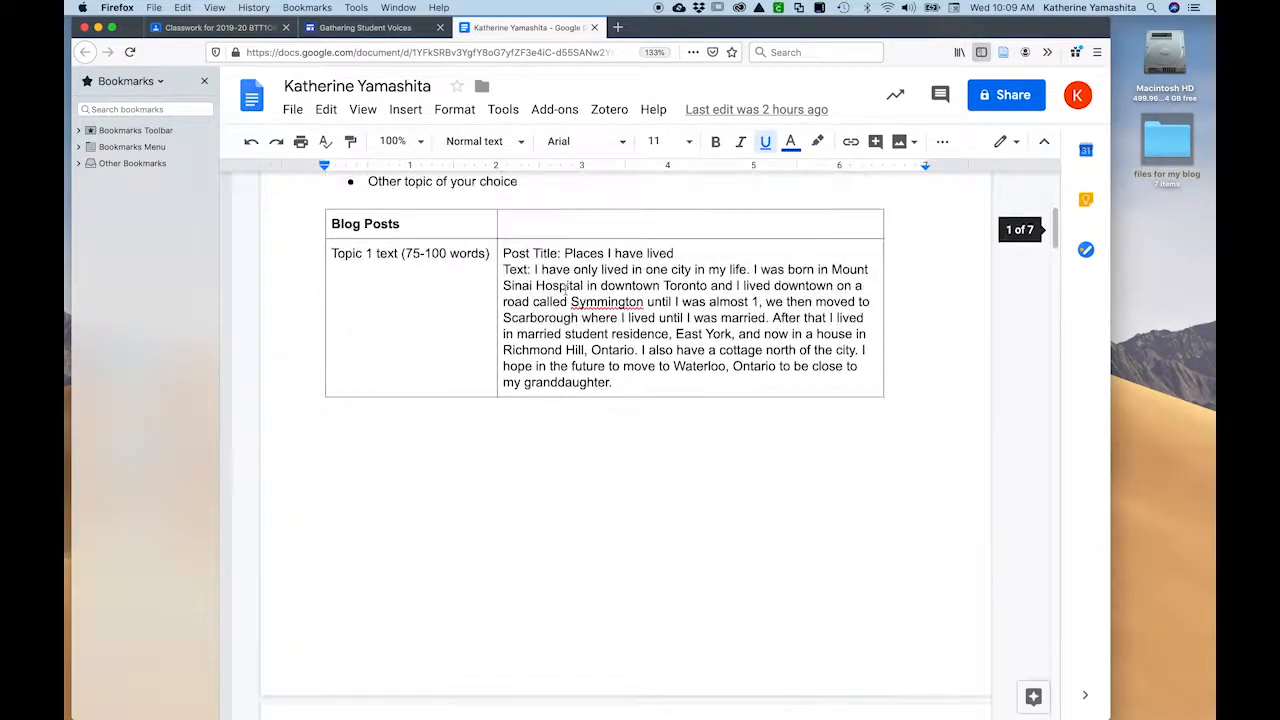
left_click_drag(675, 608, 563, 608)
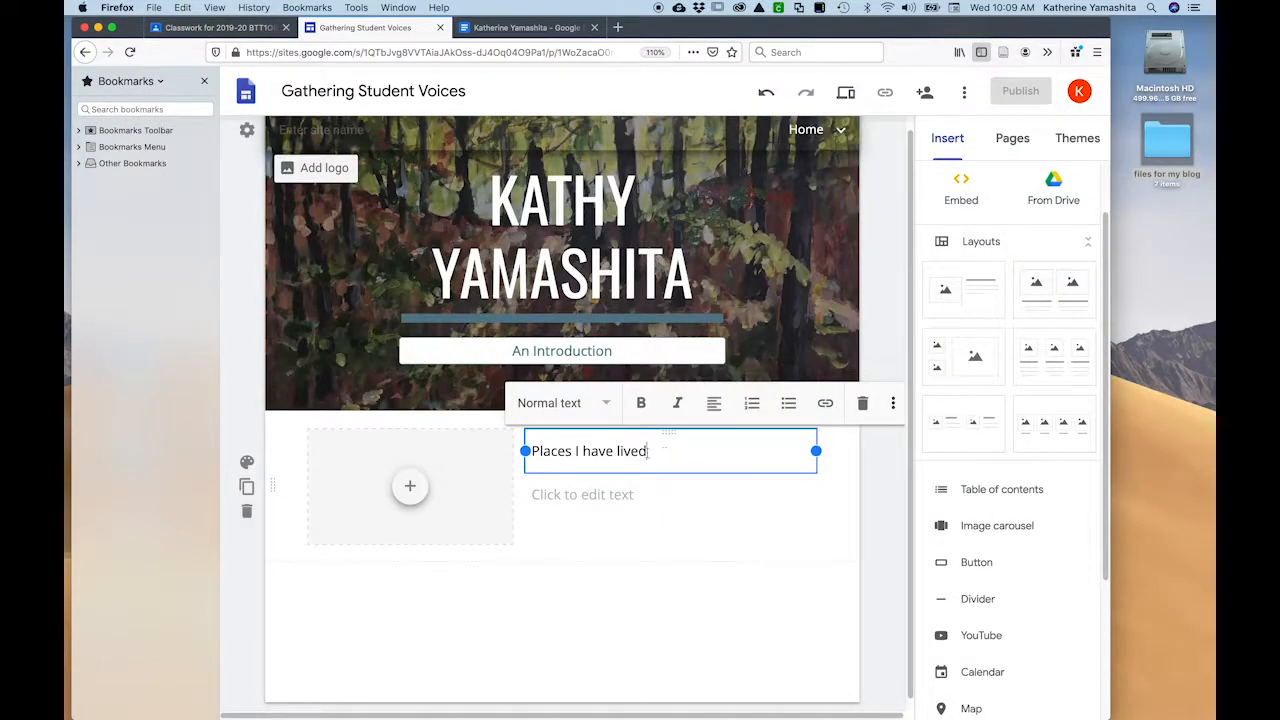
Replace the pasted normal text with the heading "PLACES I HAVE LIVED" in the Title style
left_click_drag(648, 451, 526, 451)
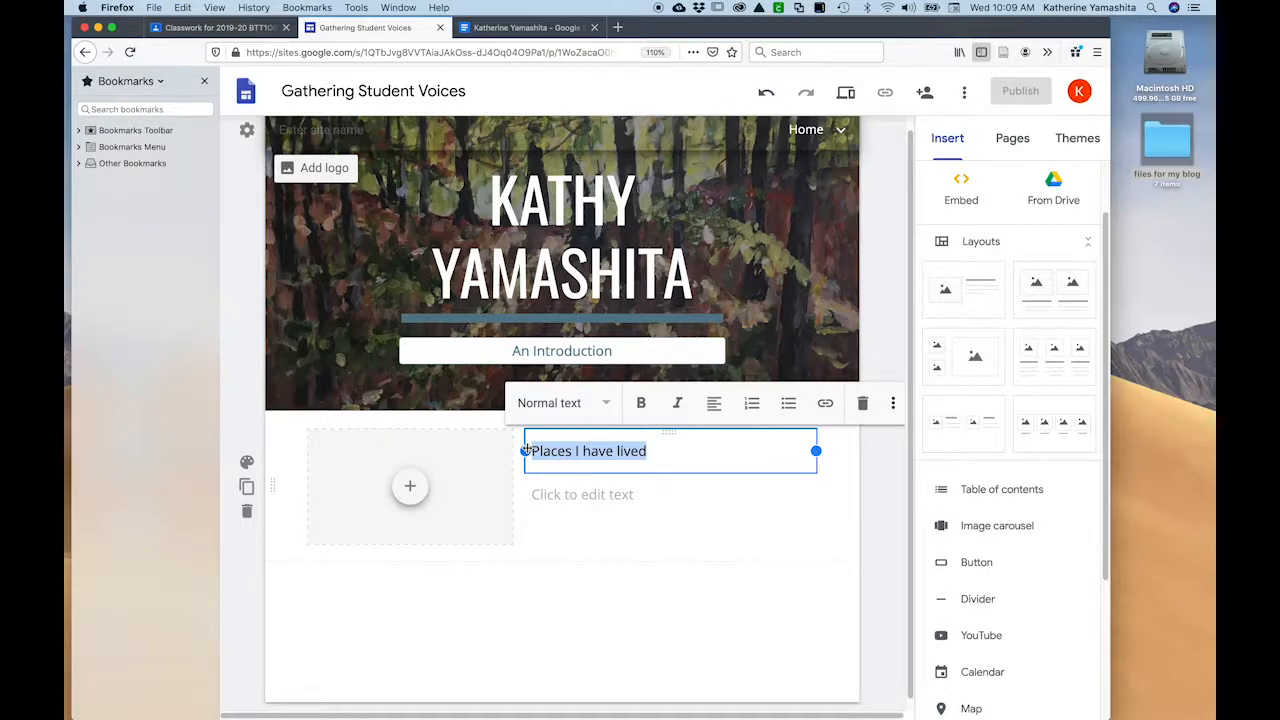
key("BackSpace")
type("PLACES I")
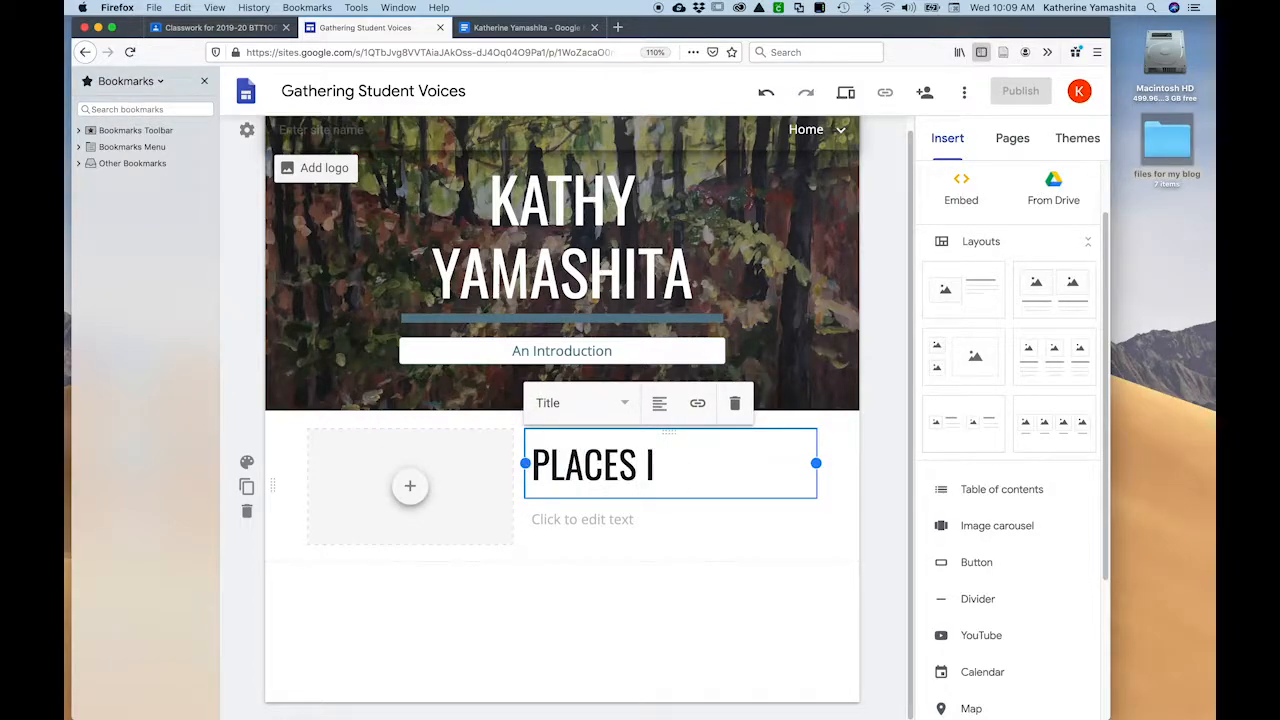
type(" HAVE LIVE")
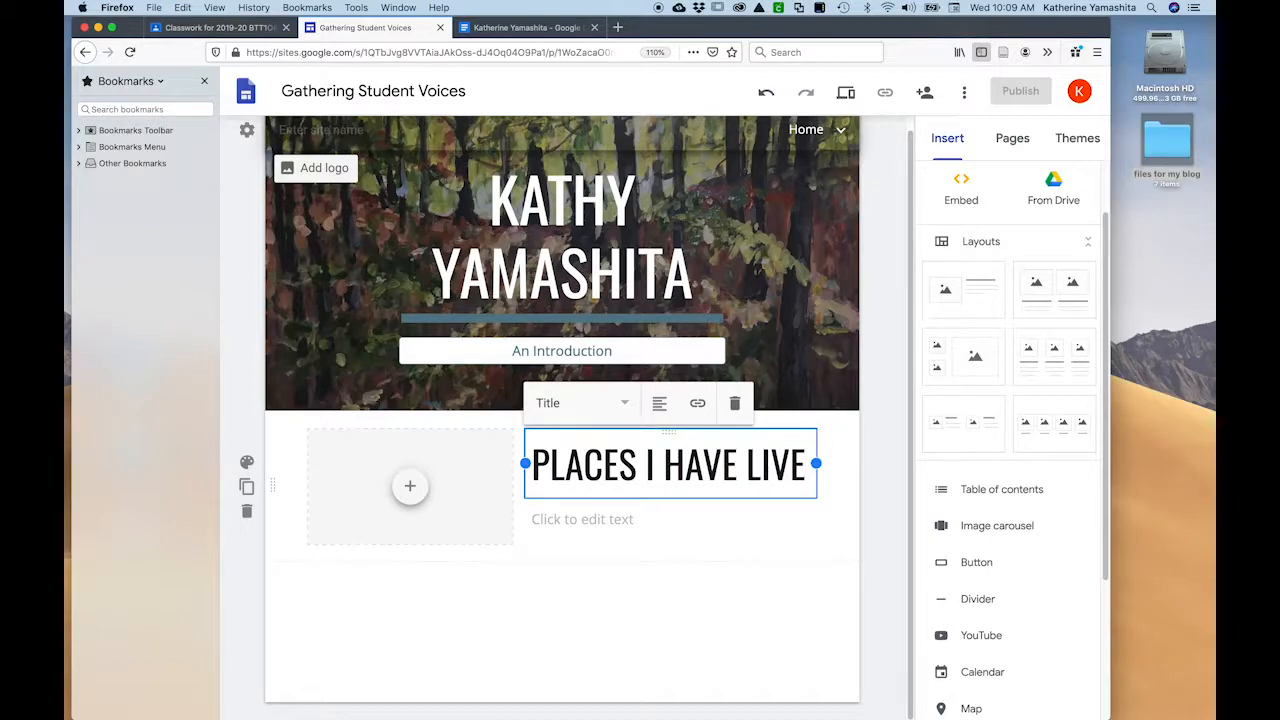
type("D")
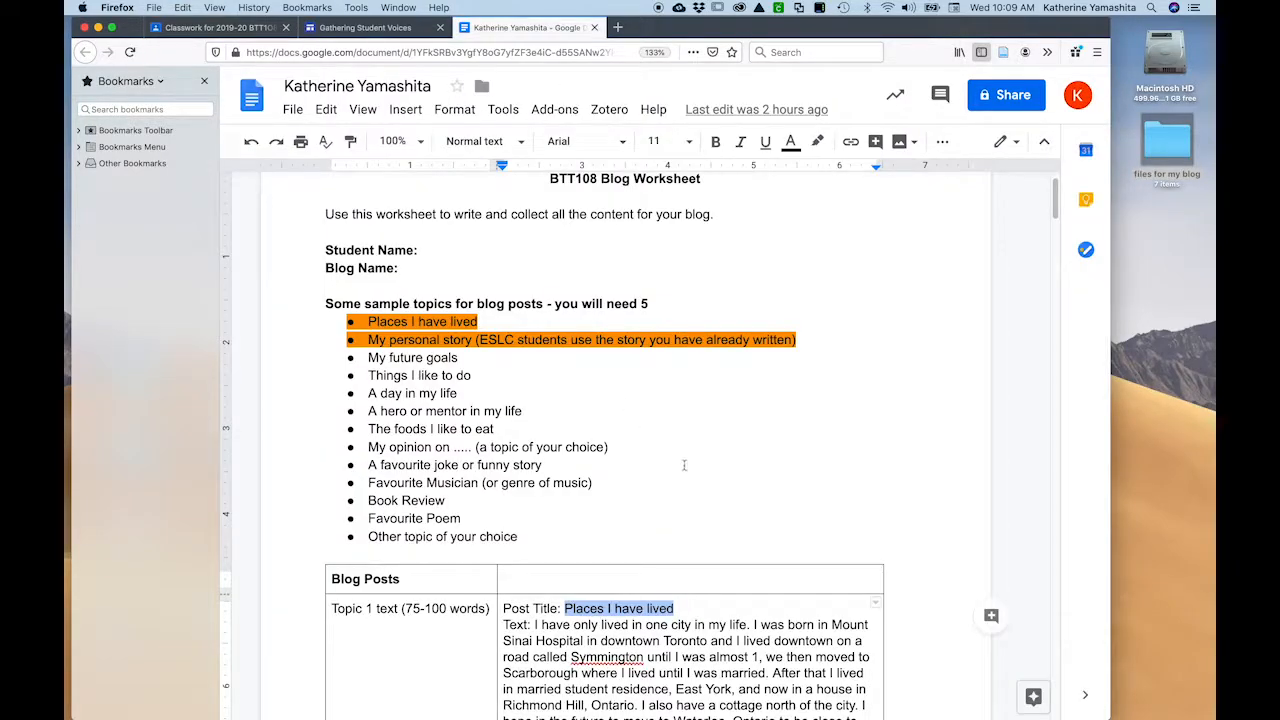
Copy the Topic 1 post text from the worksheet and paste it into the text box below the "Places I have lived" heading
scroll(684, 465, "down", 3)
left_click_drag(535, 398, 628, 512)
key("super+c")
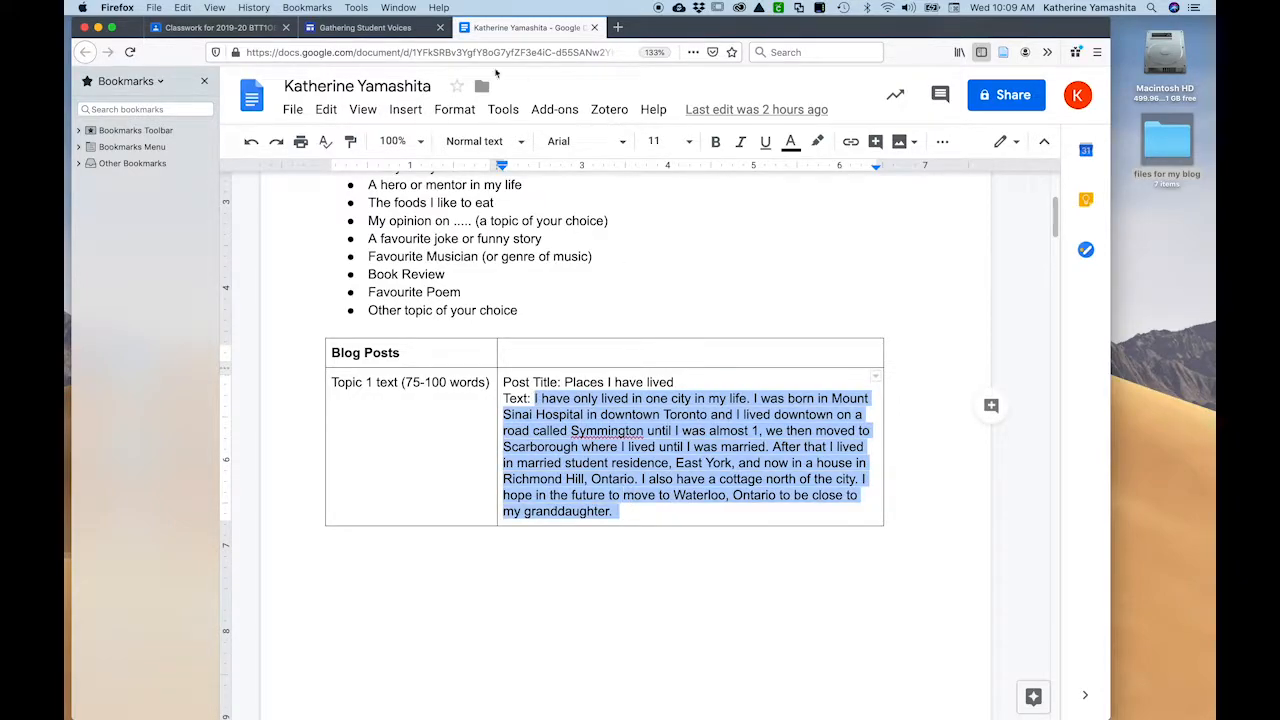
left_click(368, 28)
left_click(614, 566)
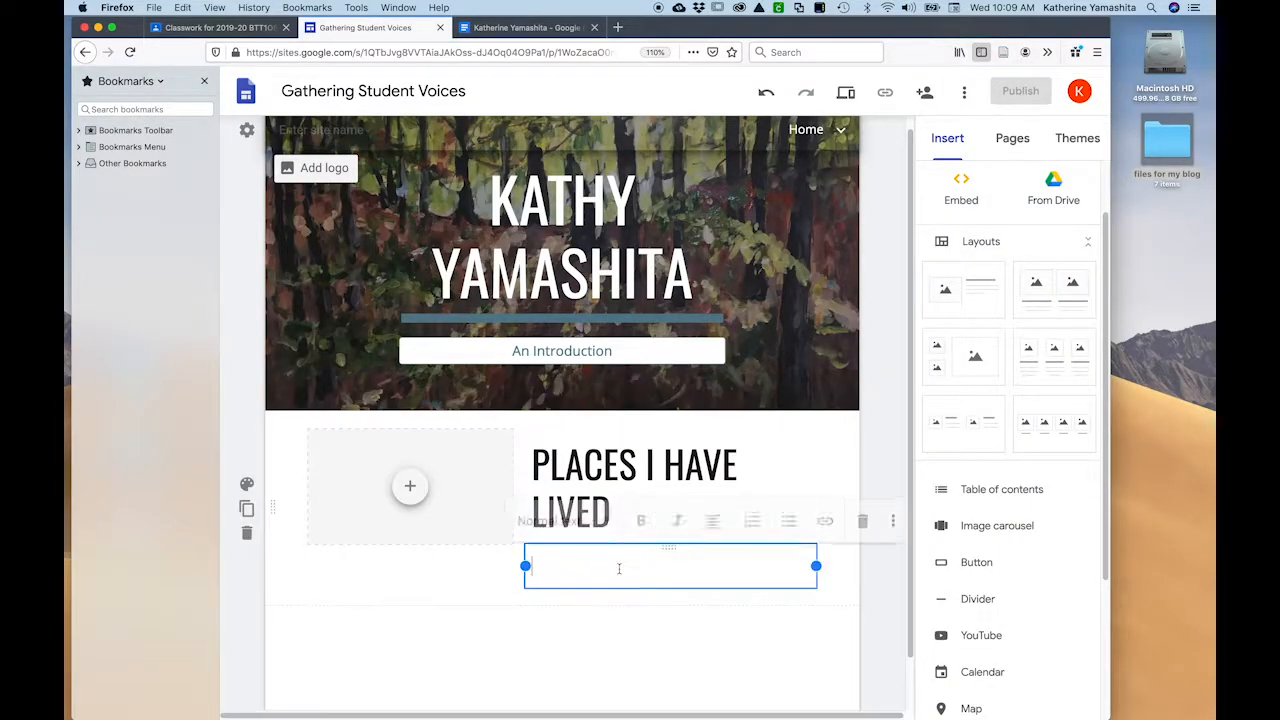
key("super+v")
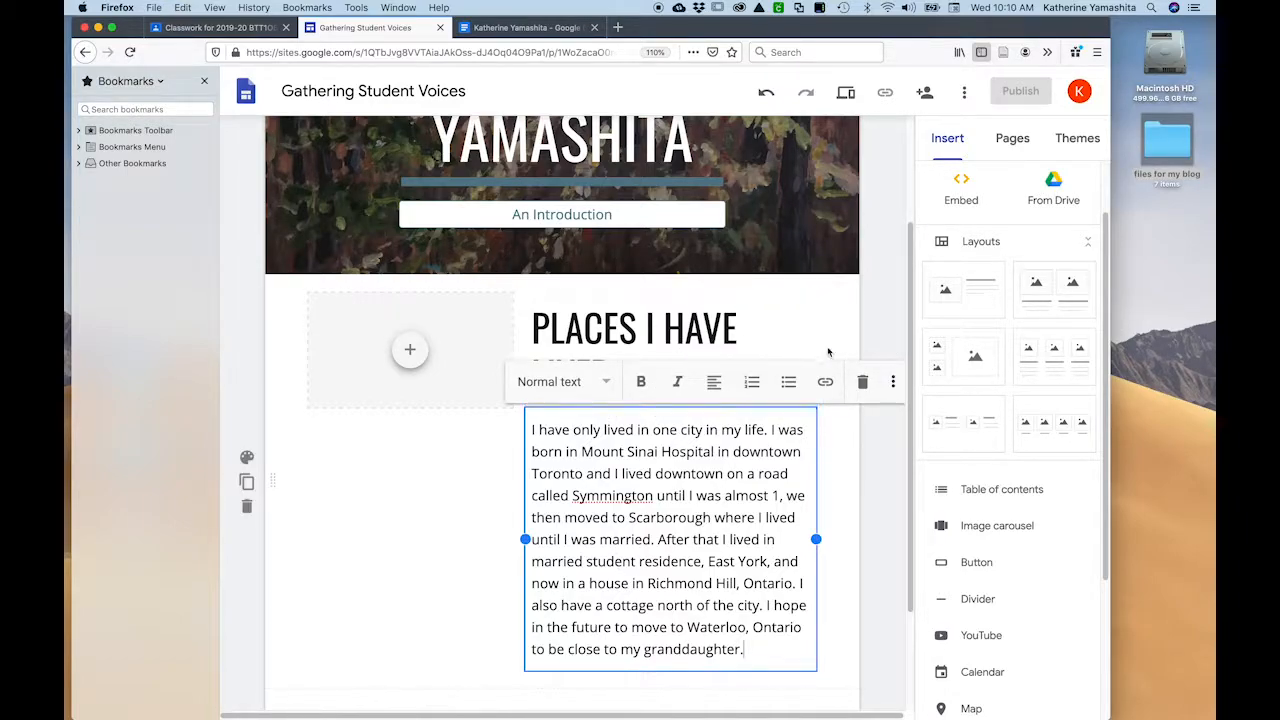
Add a table of contents between the page header and the "Places I have lived" post
scroll(850, 360, "up", 2)
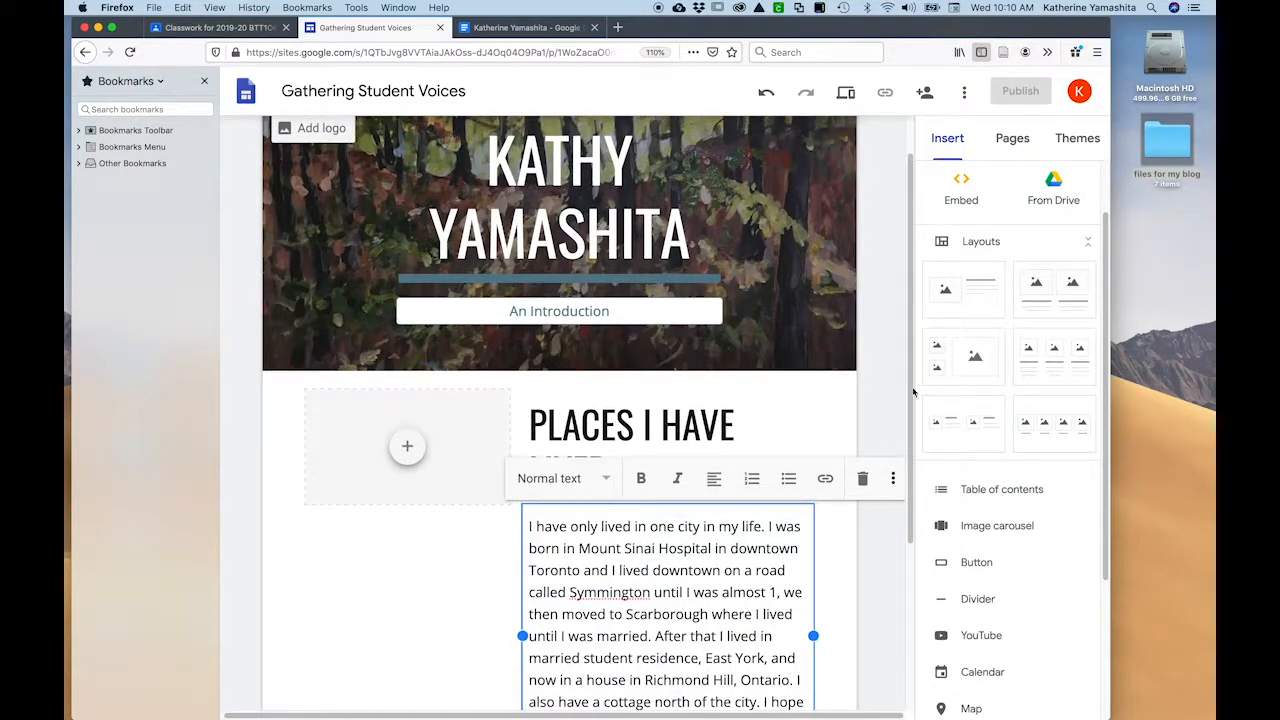
left_click(985, 488)
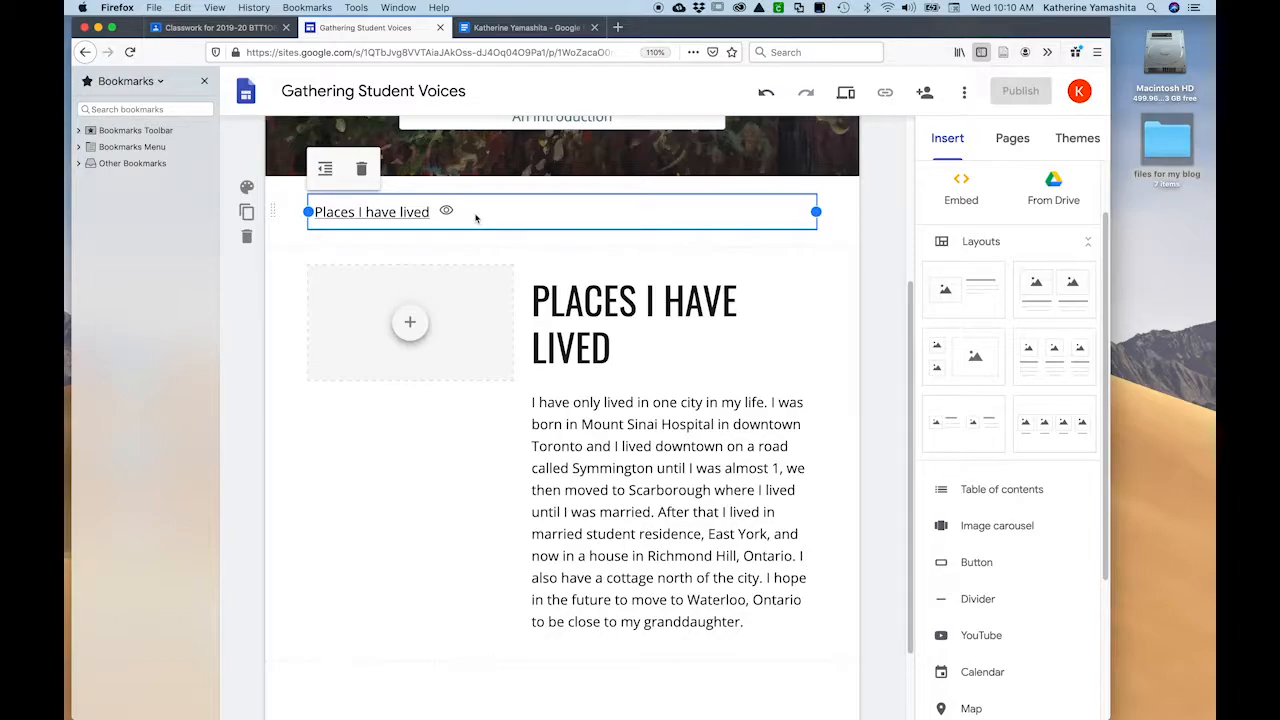
left_click(610, 350)
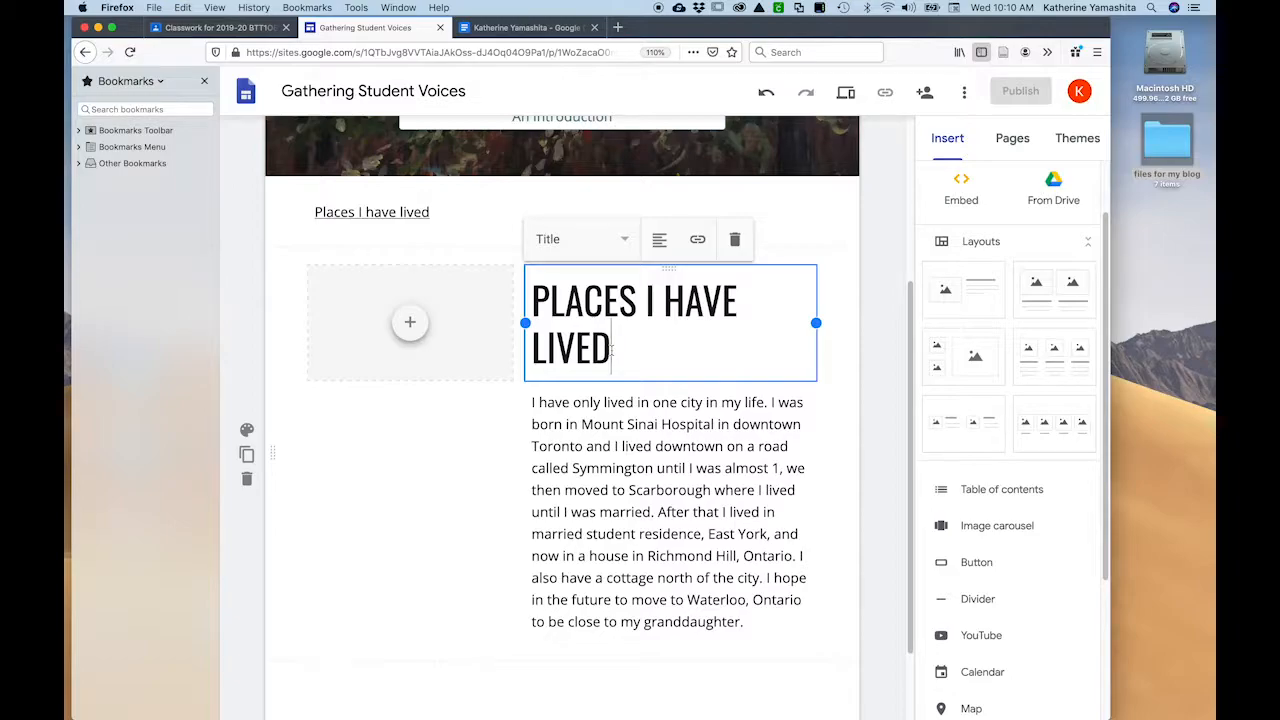
Upload the "Map ky" image from the "files for my blog" folder into the post's image placeholder
left_click(410, 323)
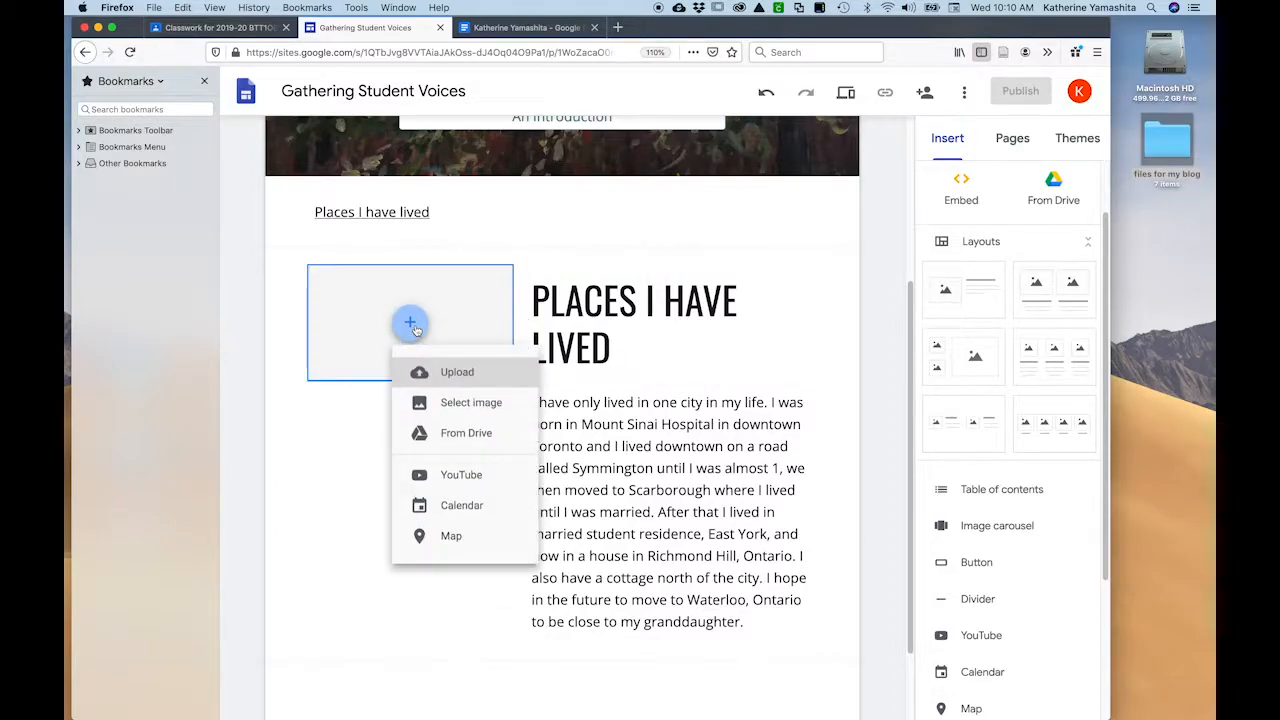
left_click(451, 373)
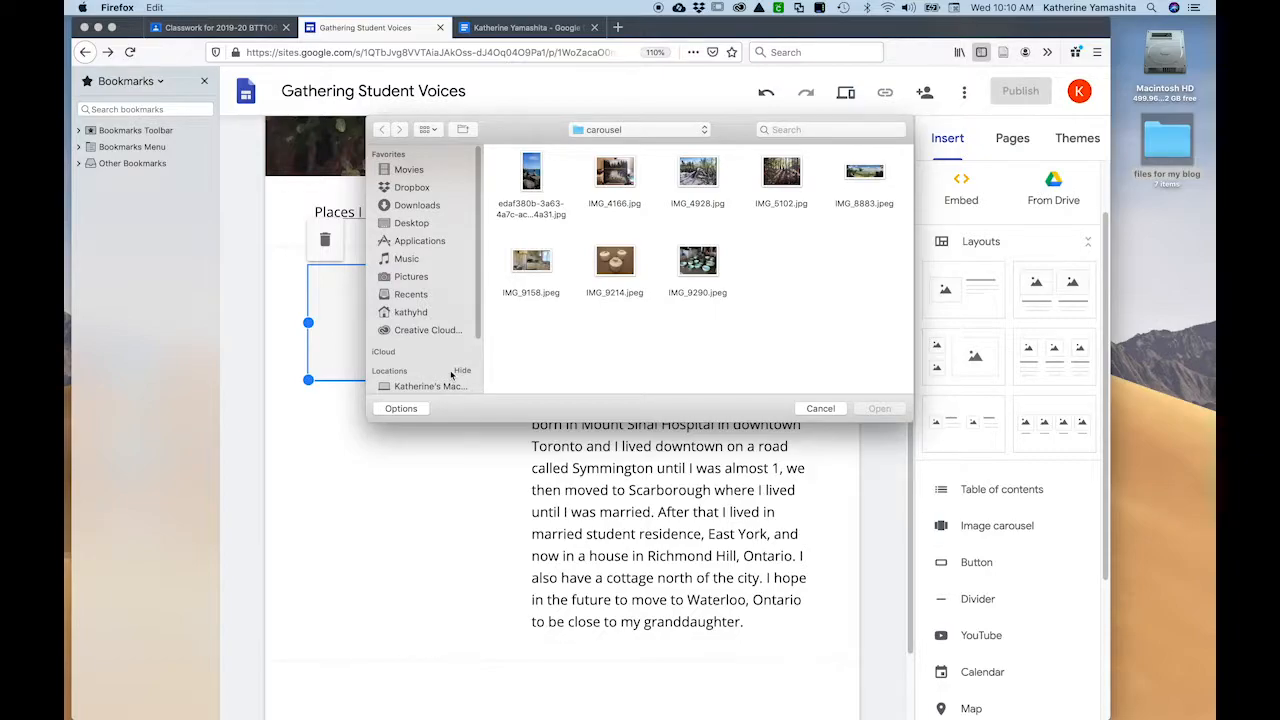
left_click(608, 133)
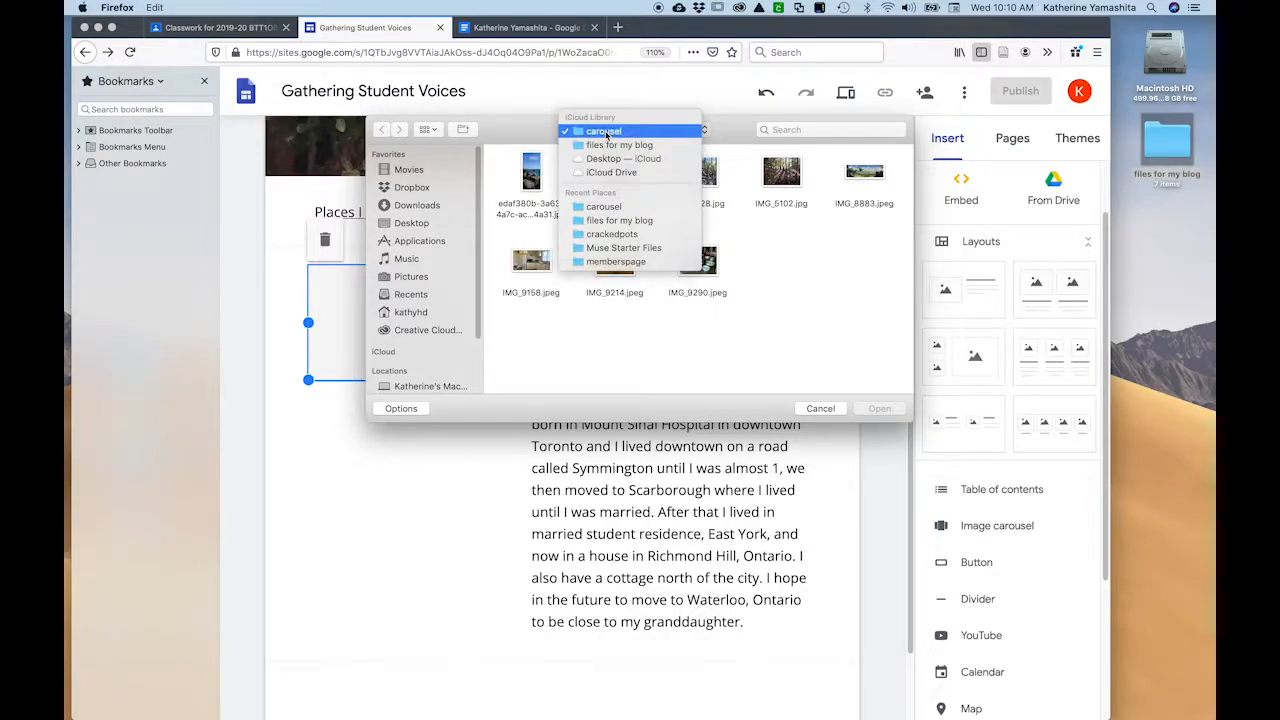
left_click(608, 146)
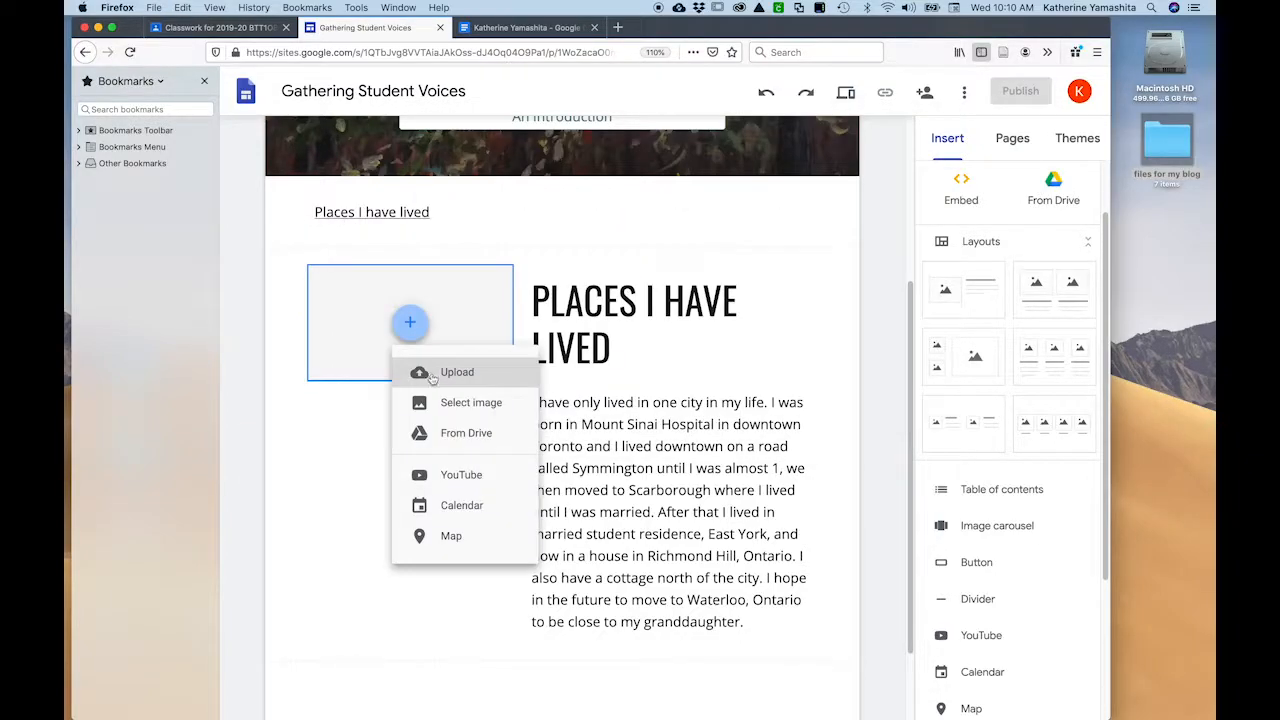
left_click(432, 377)
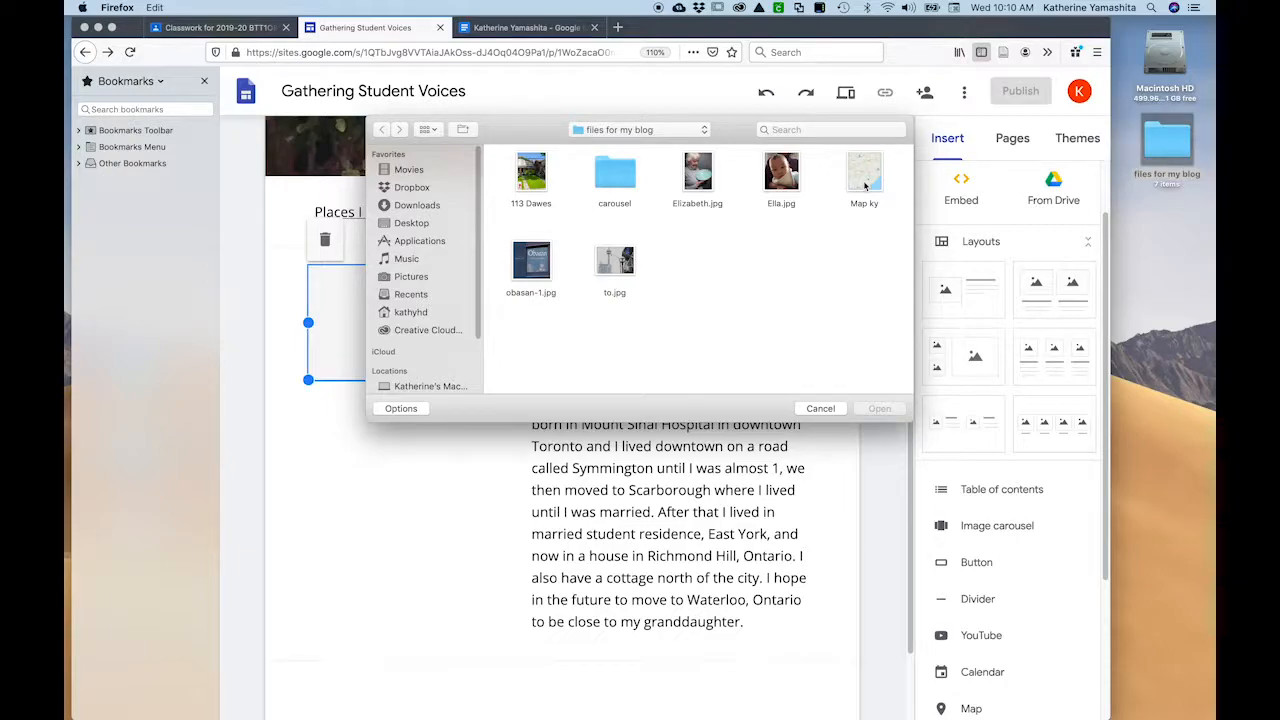
left_click(866, 186)
left_click(877, 412)
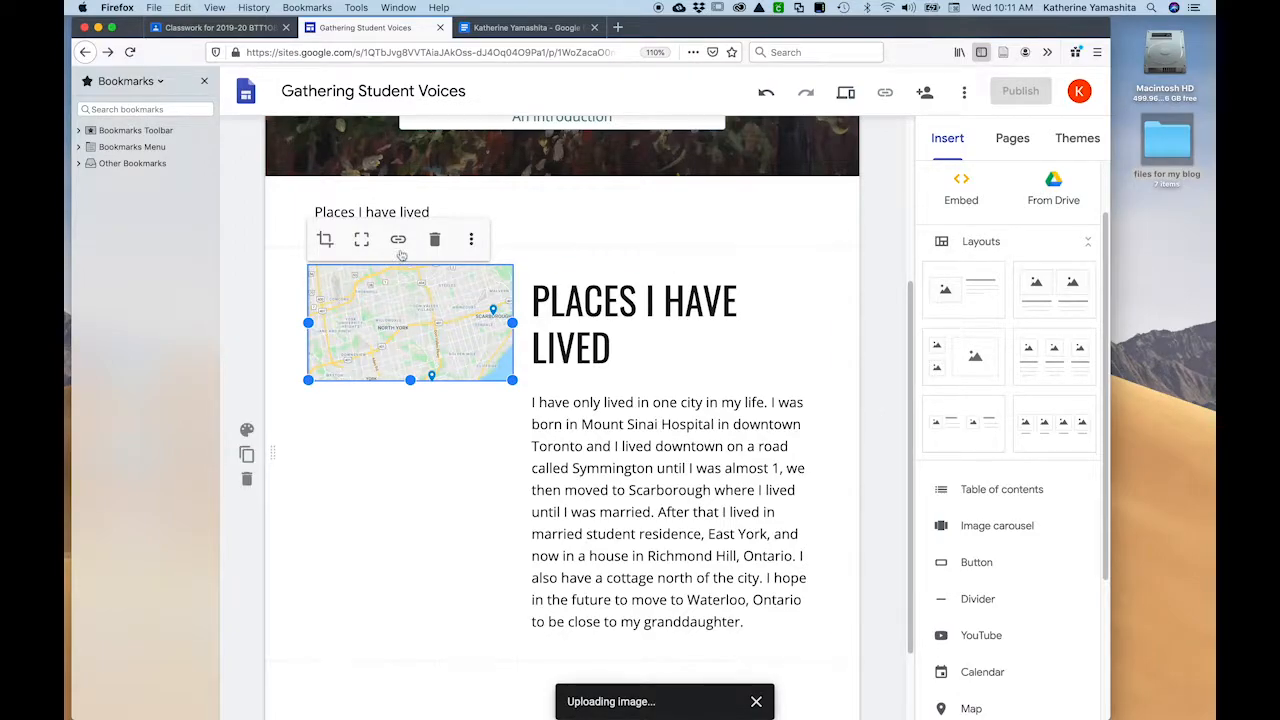
Copy the Google Drive link that follows "Find my map here" in the worksheet document
left_click(516, 28)
scroll(613, 247, "up", 5)
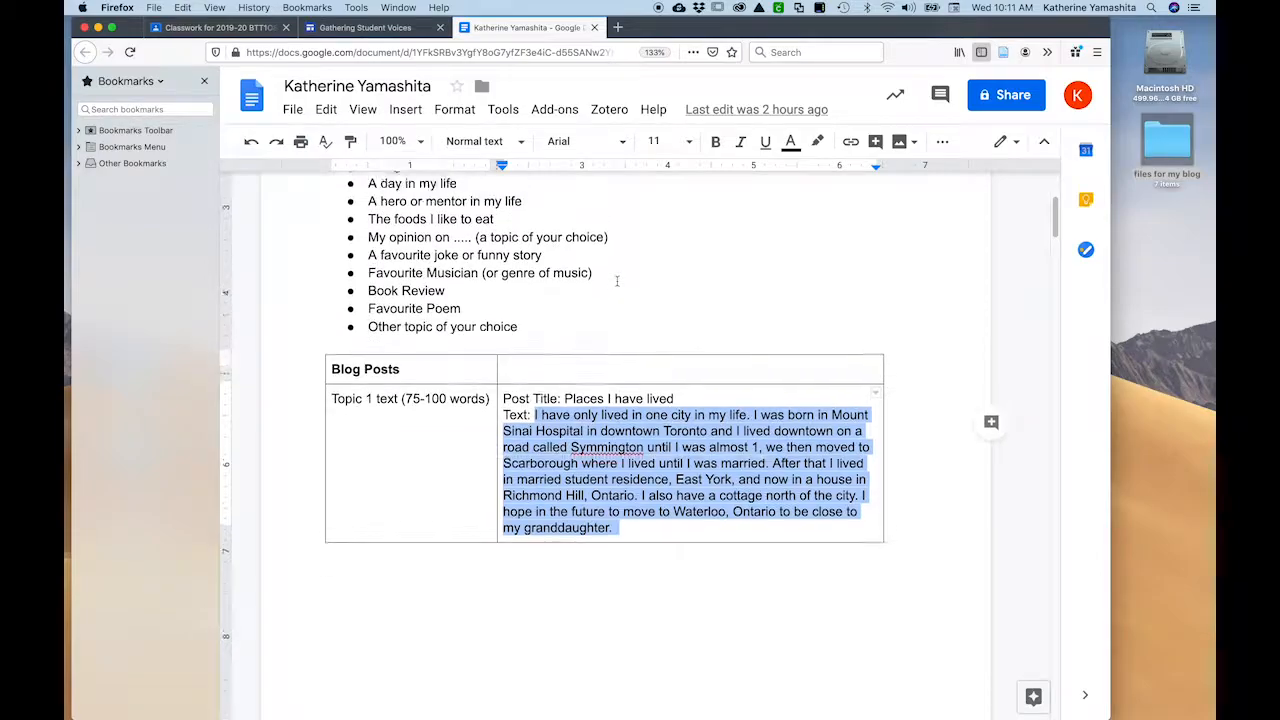
scroll(613, 247, "down", 15)
scroll(625, 445, "down", 20)
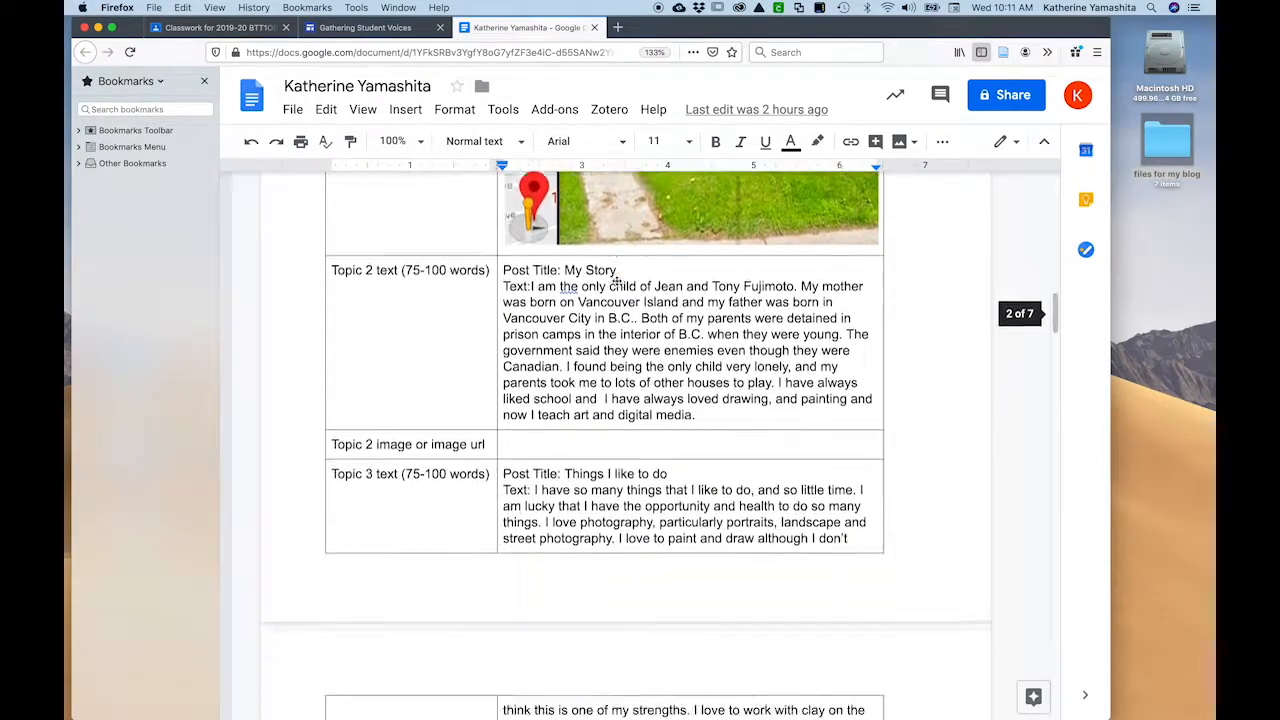
scroll(617, 281, "down", 8)
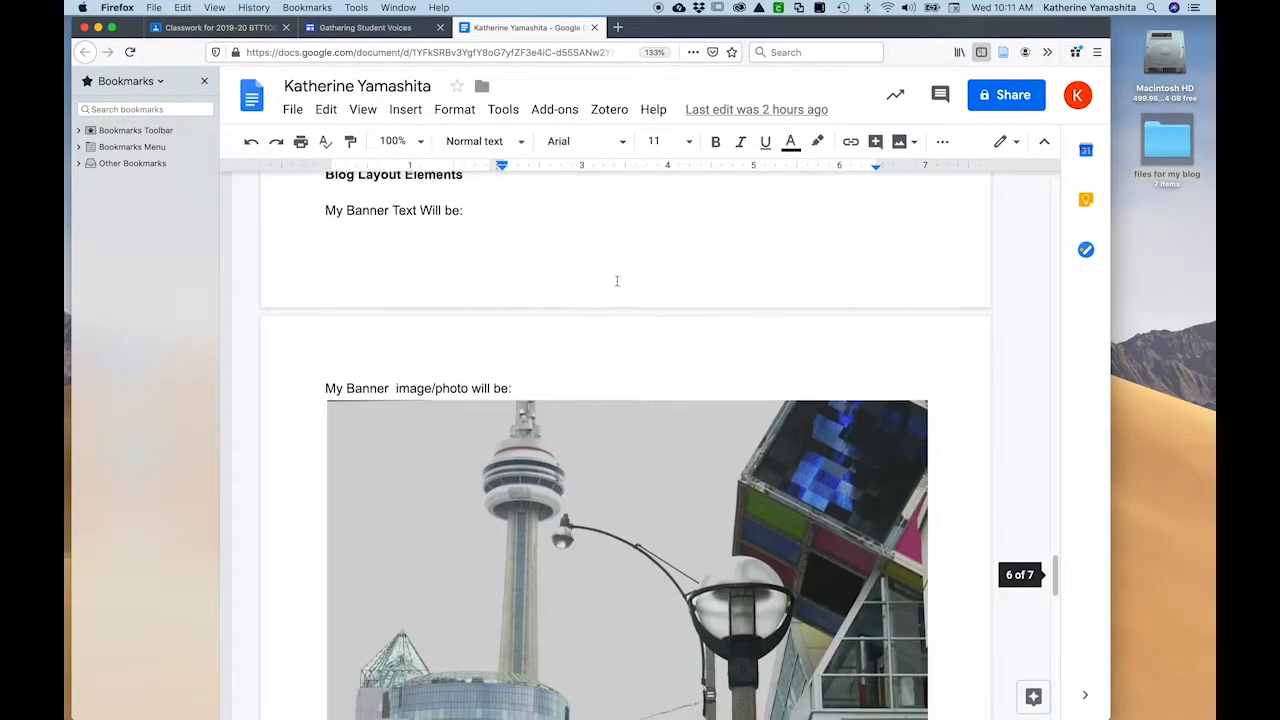
scroll(617, 281, "up", 3)
left_click_drag(906, 384, 354, 381)
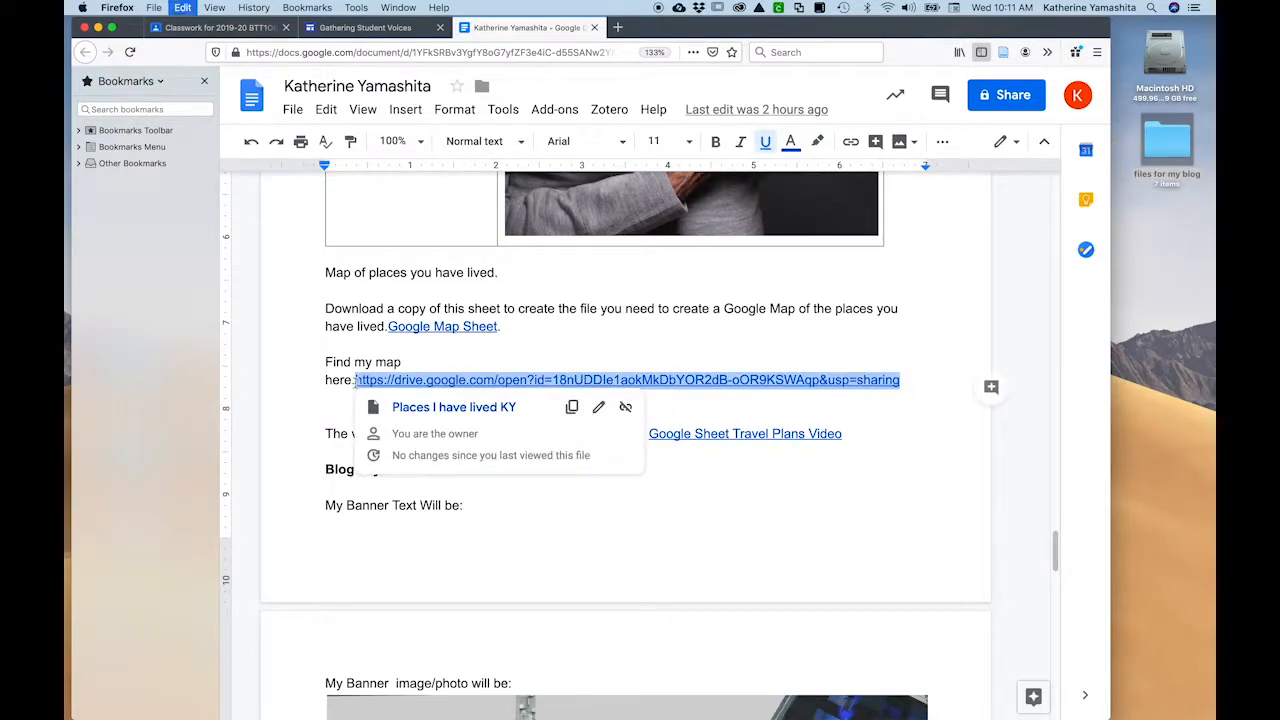
Link the map image in the "Places I have lived" post to the copied Google Drive map address
left_click(381, 34)
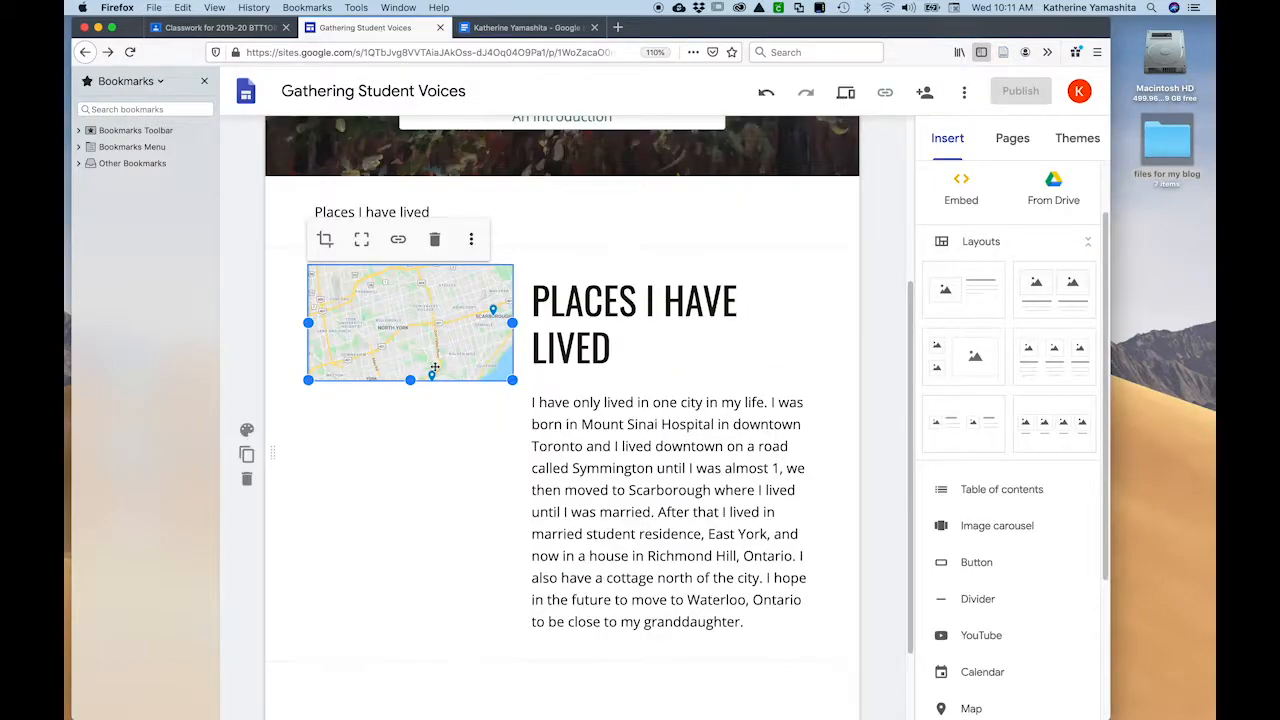
left_click(398, 240)
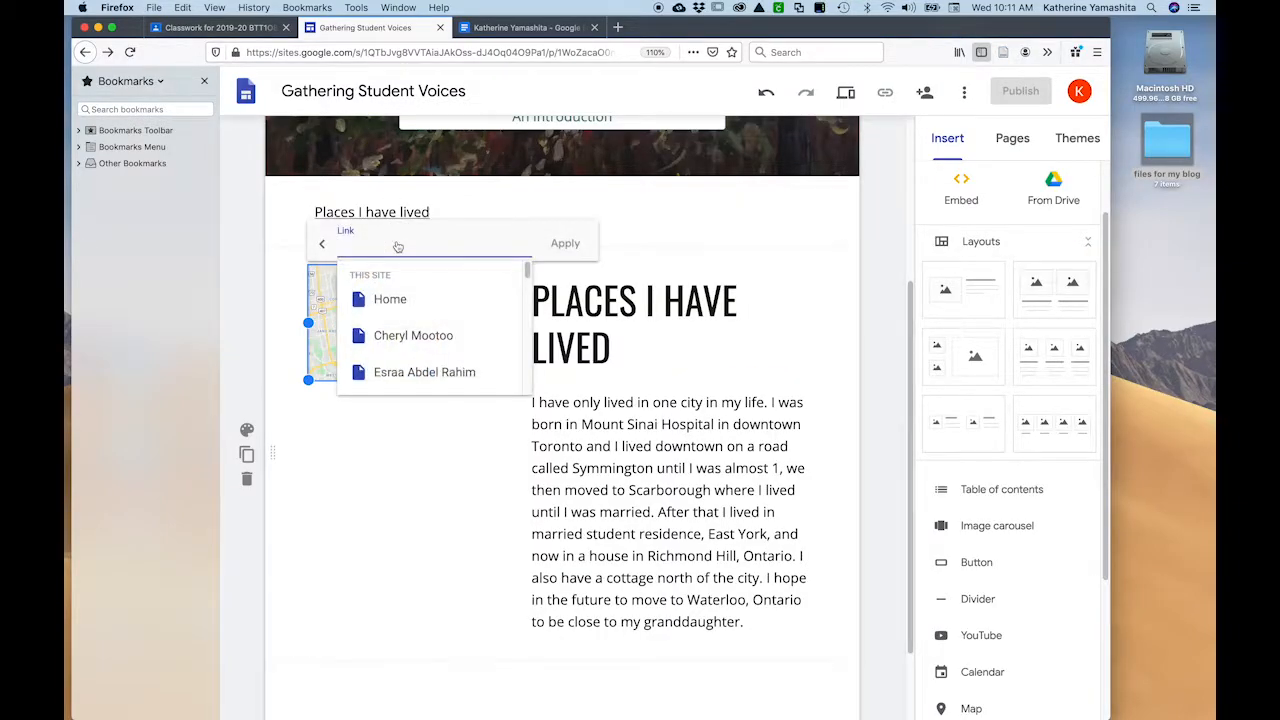
key("super+v")
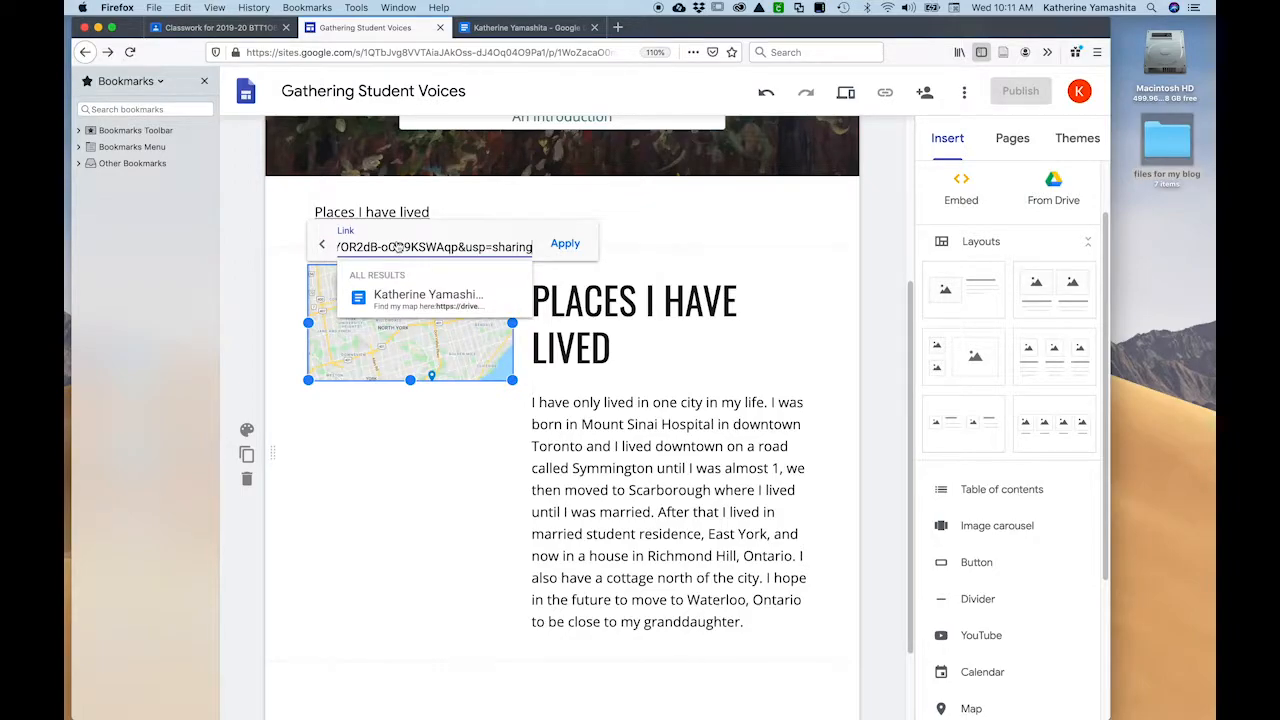
left_click(565, 244)
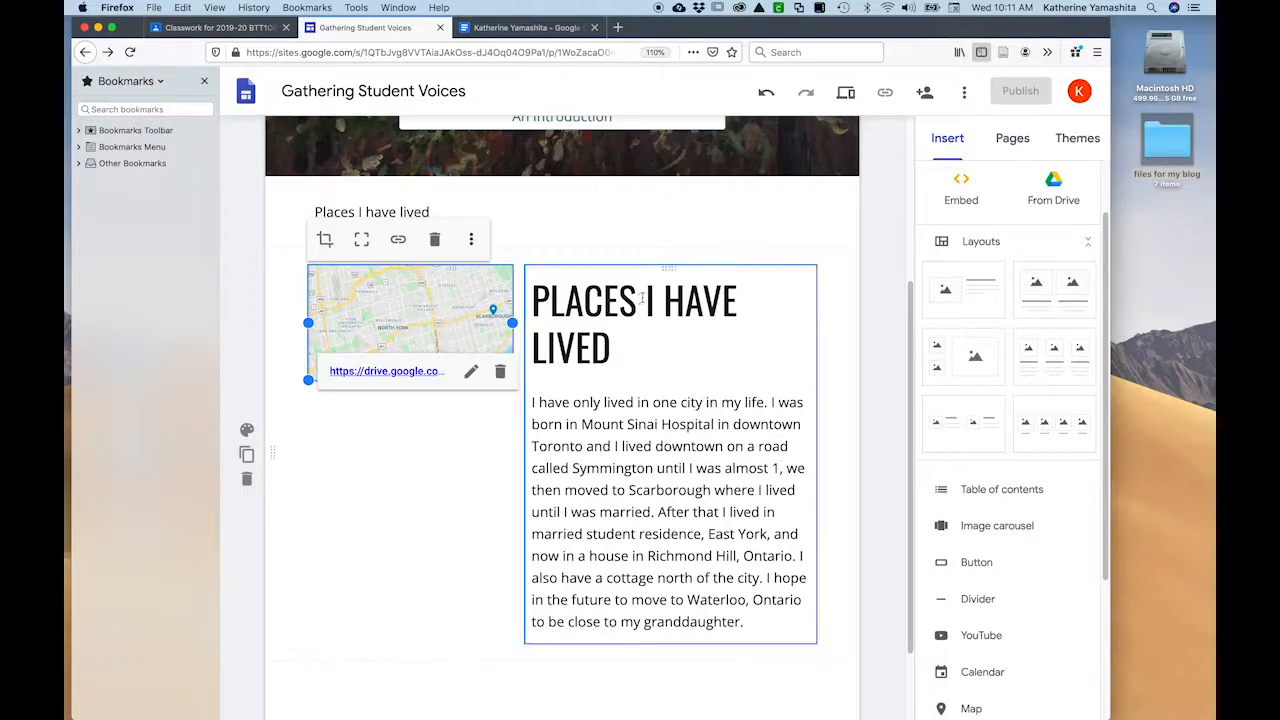
Preview the blog page and follow the map image's link to test it
scroll(360, 605, "up", 3)
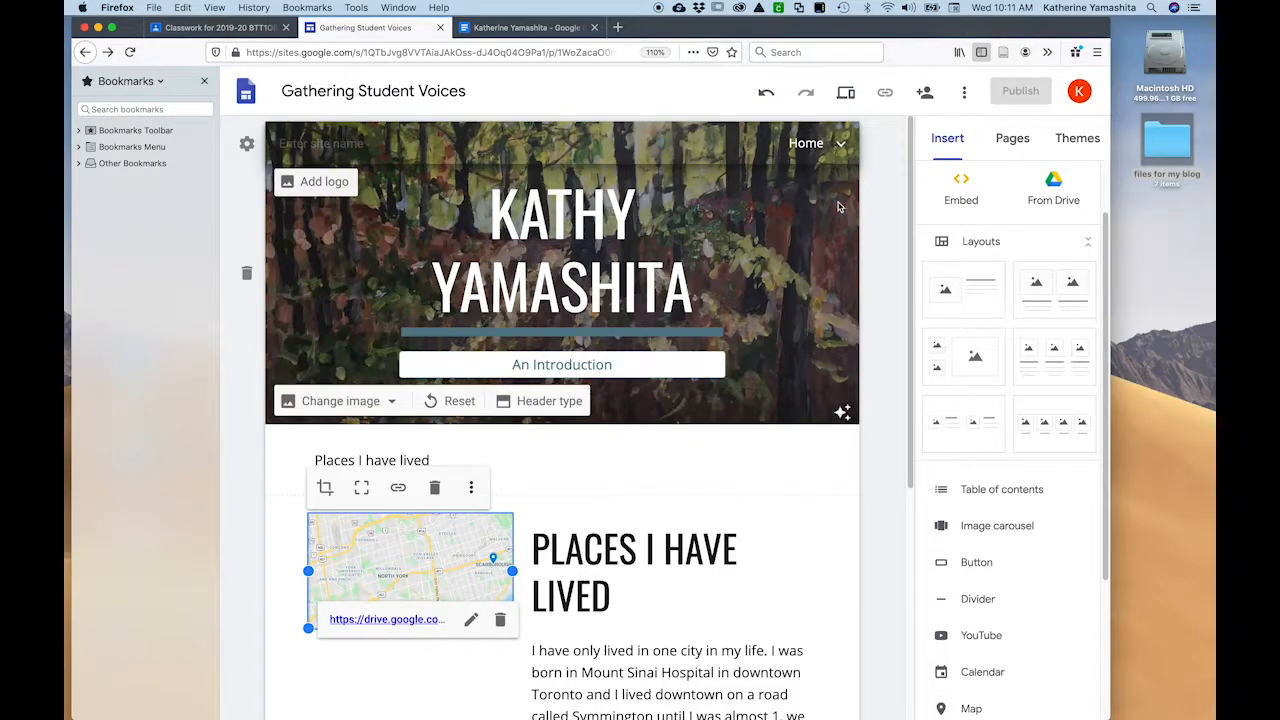
left_click(846, 93)
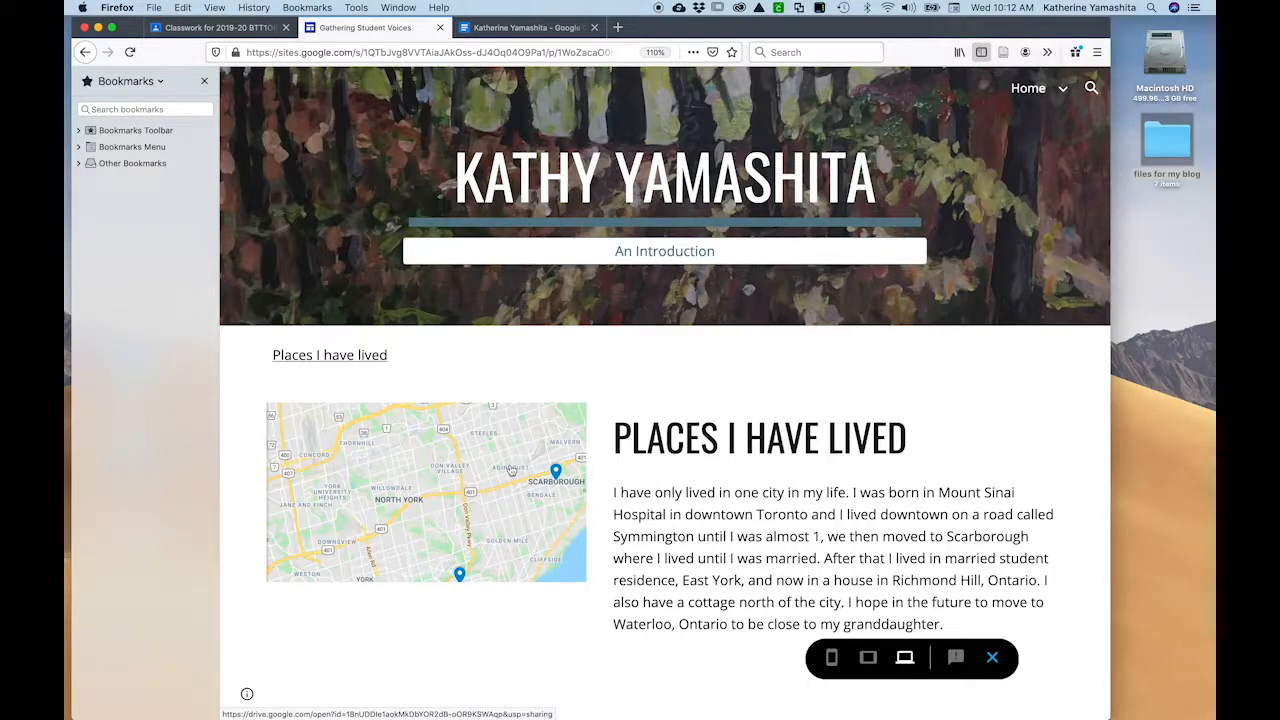
left_click(511, 468)
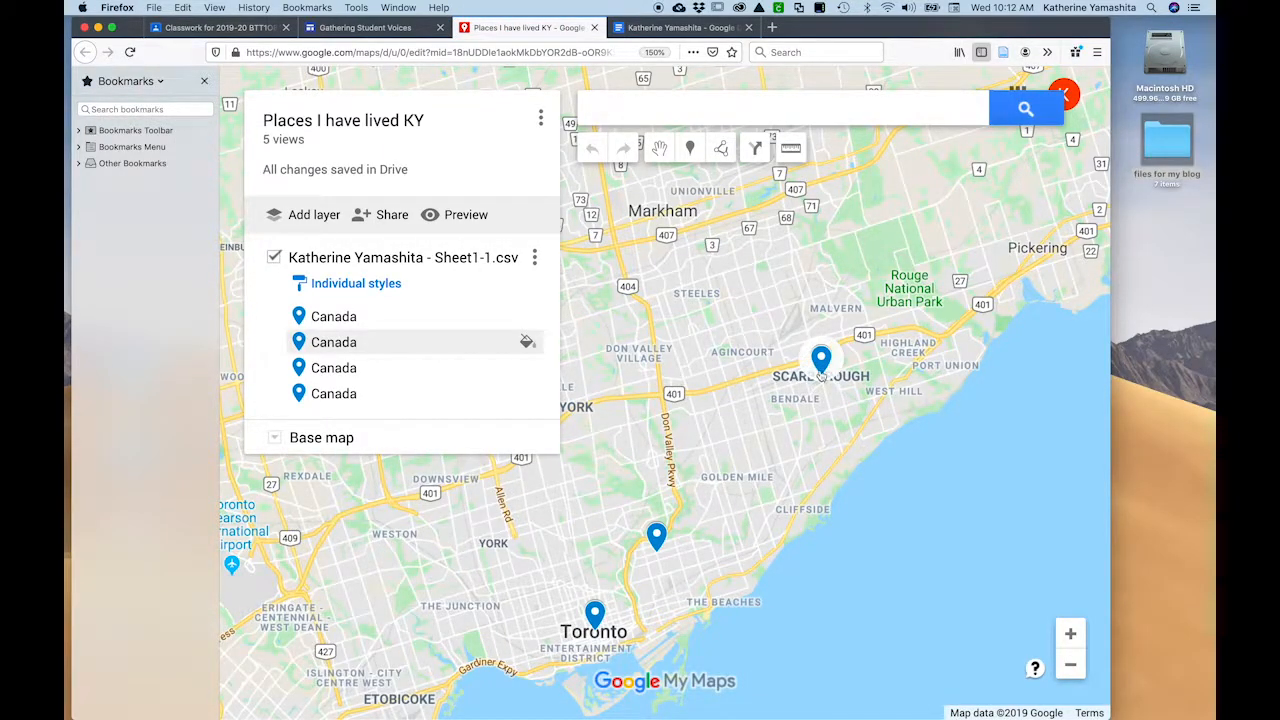
View the details of each of the four places on the "Places I have lived KY" map
left_click(596, 614)
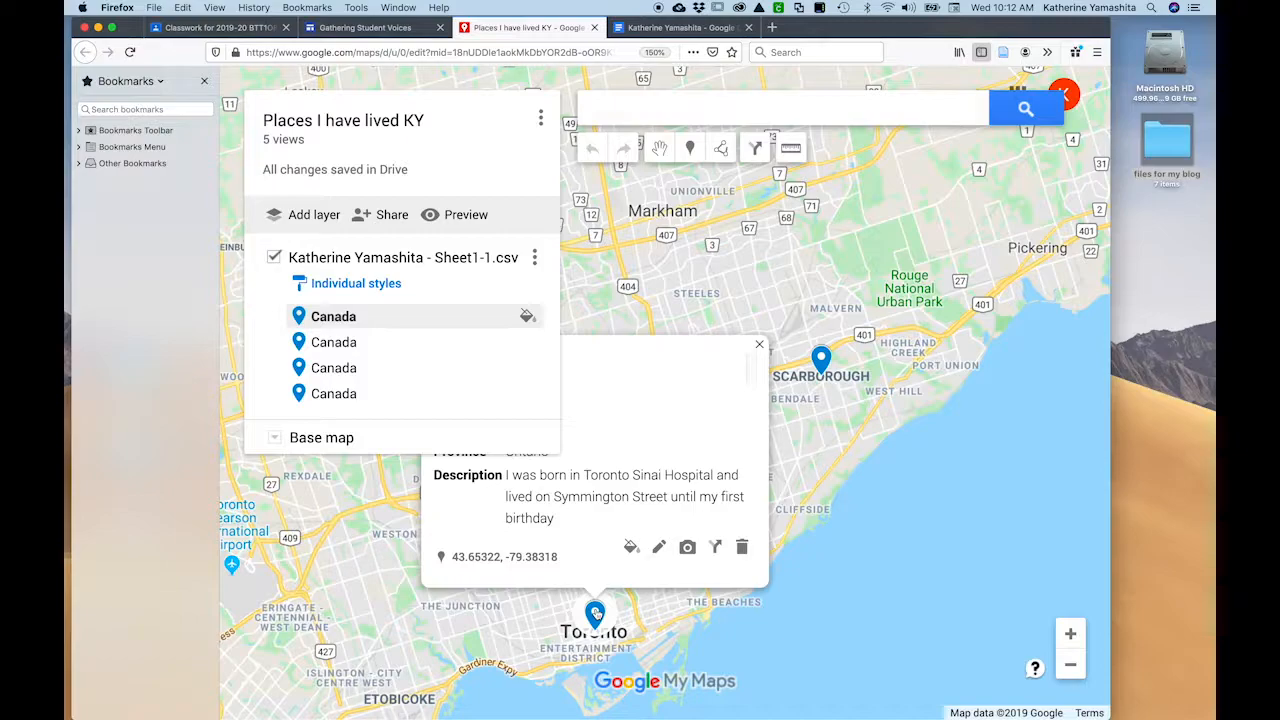
left_click(346, 345)
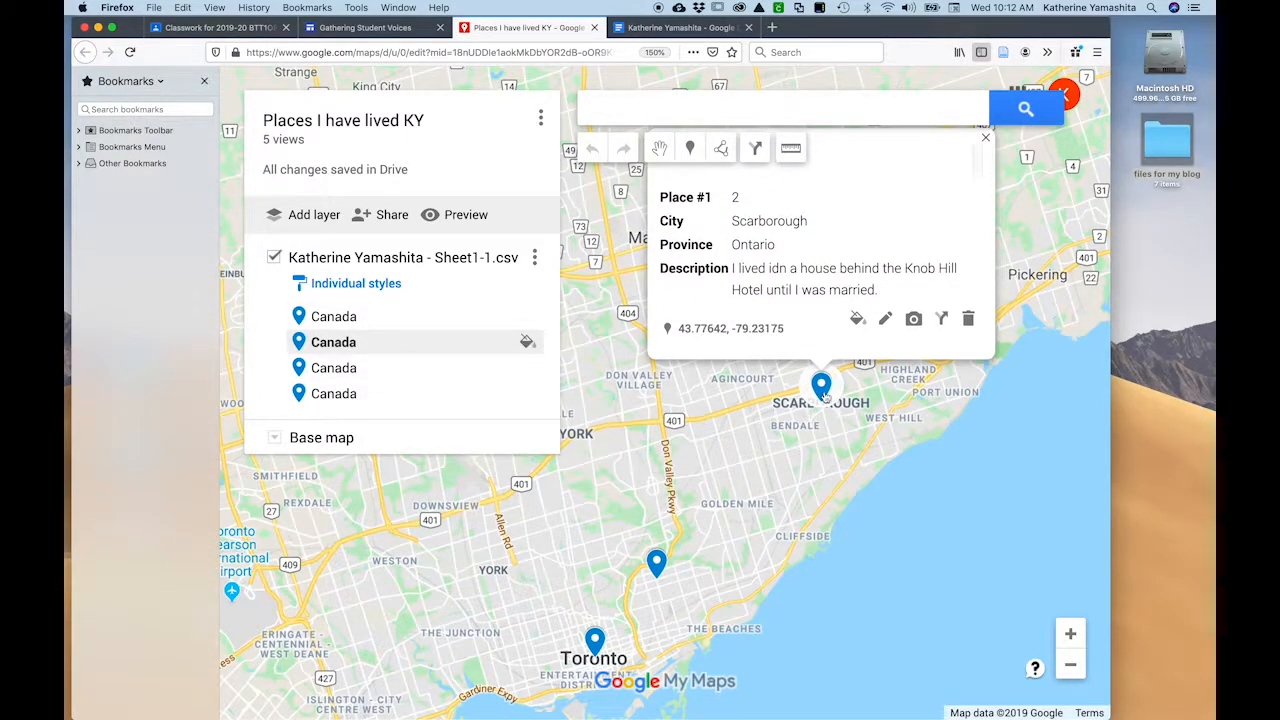
left_click(346, 371)
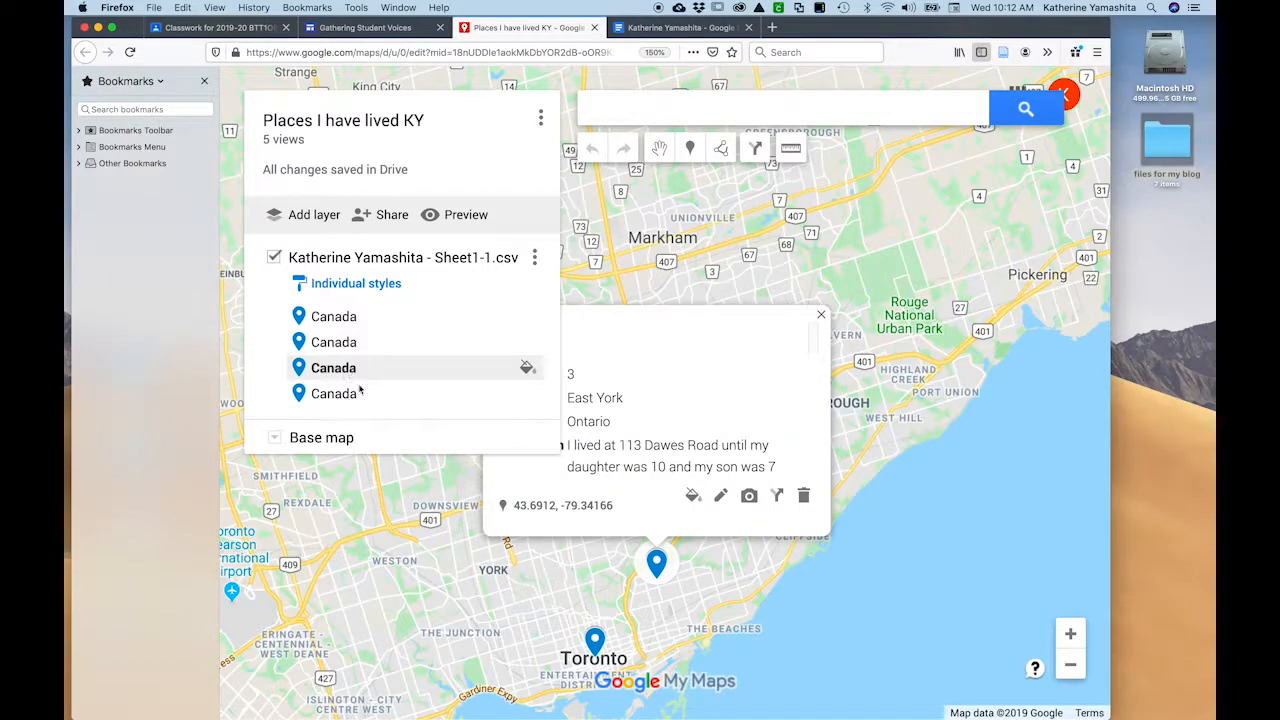
left_click(356, 397)
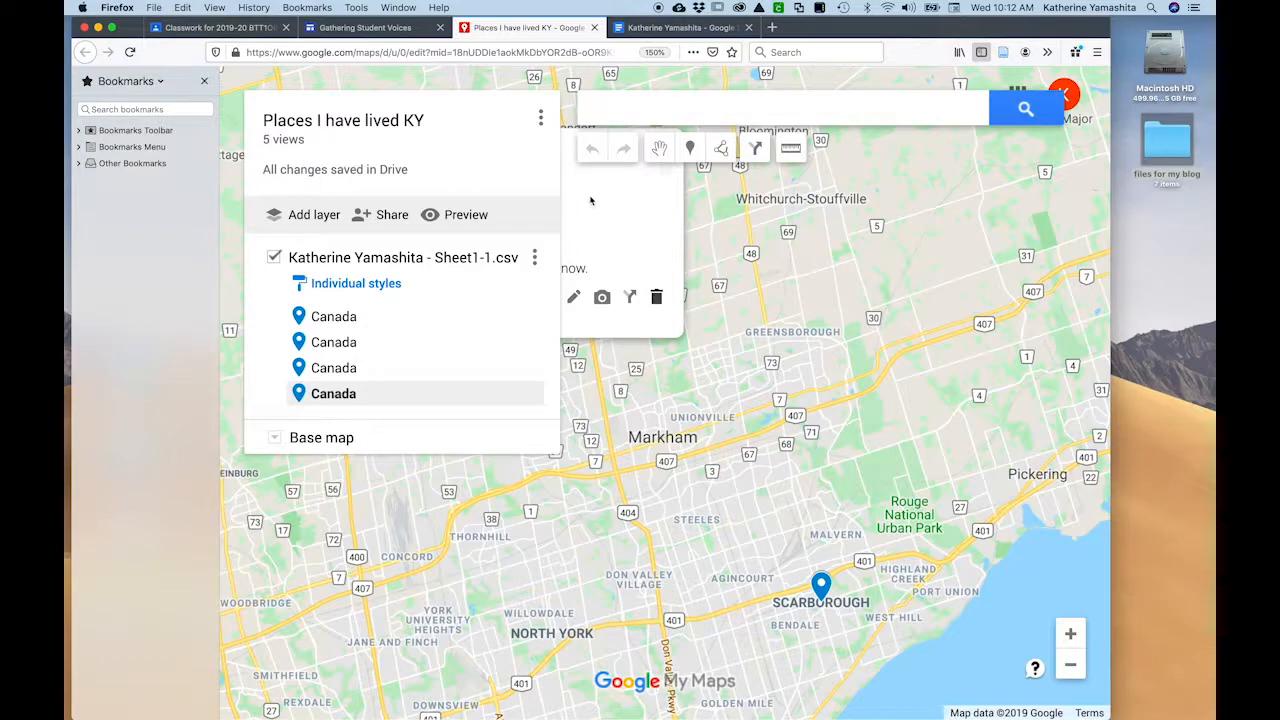
View the details of the third place on the map, close them and bring all four places into view
mouse_move(844, 32)
left_mouse_down()
mouse_move(966, 32)
mouse_move(869, 32)
left_mouse_up()
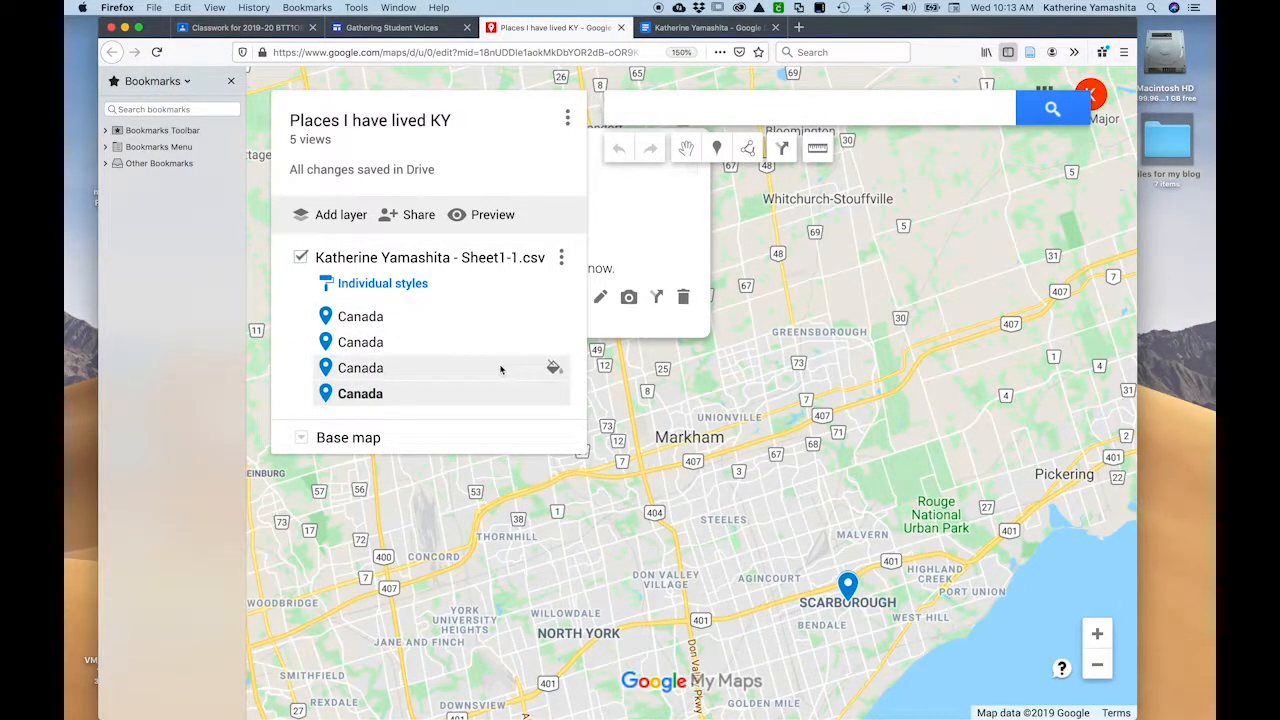
left_click(404, 368)
scroll(661, 292, "up", 3)
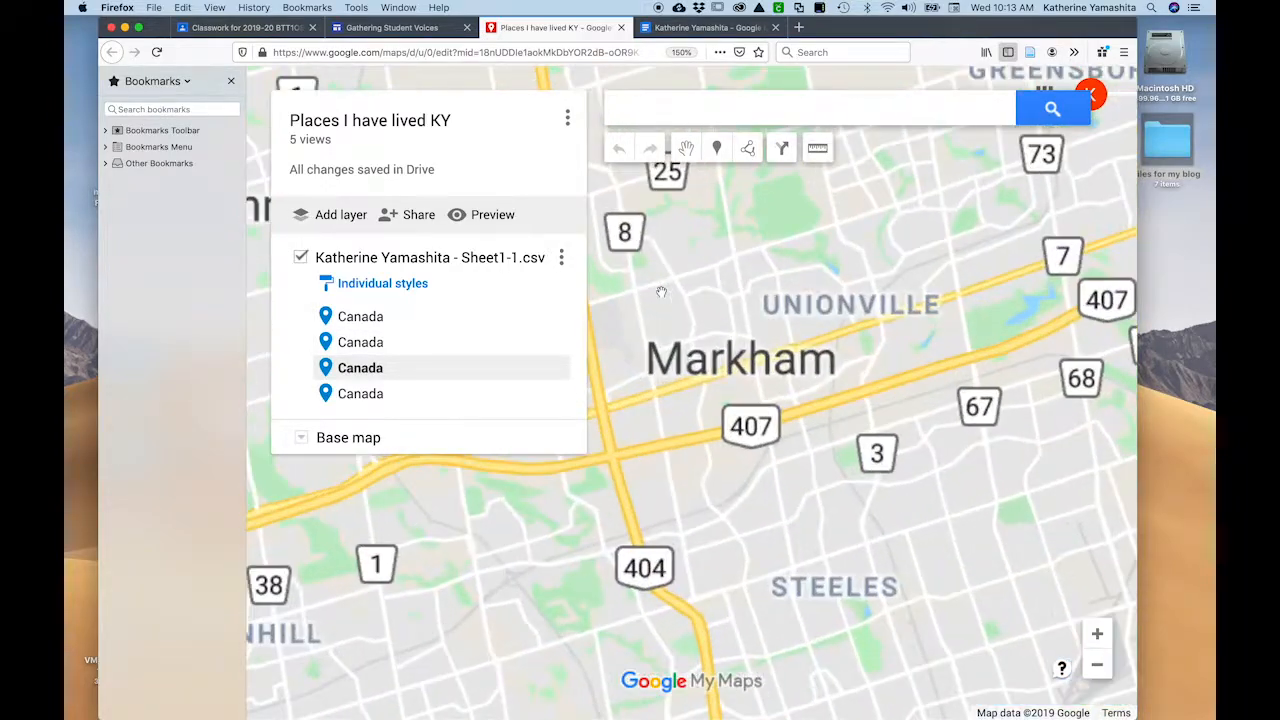
scroll(661, 292, "down", 3)
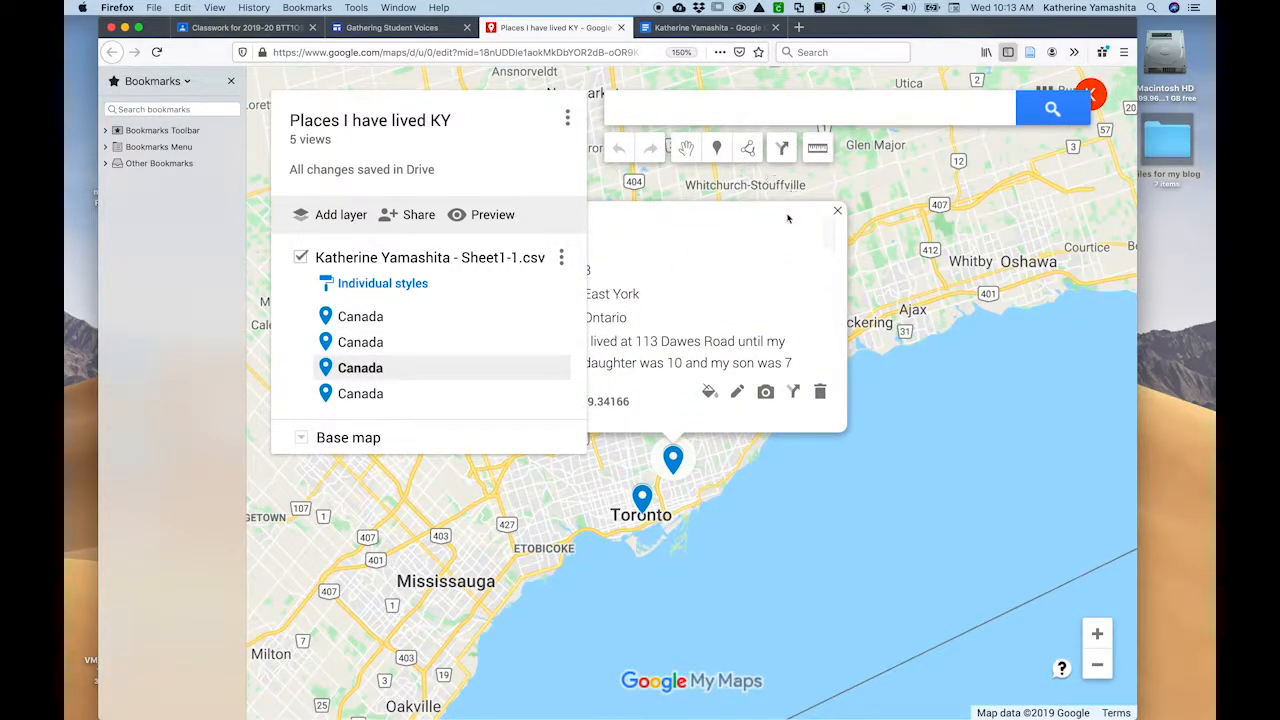
left_click_drag(962, 256, 1119, 296)
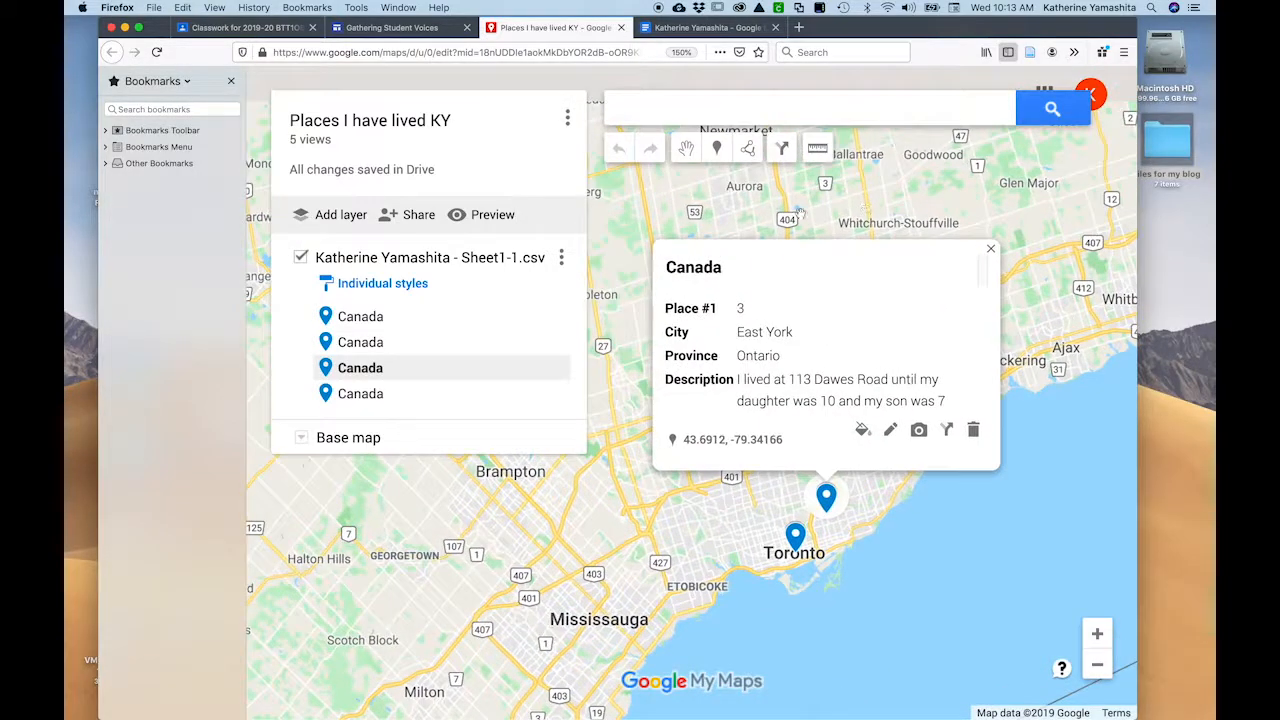
left_click_drag(803, 216, 824, 347)
left_click(1014, 378)
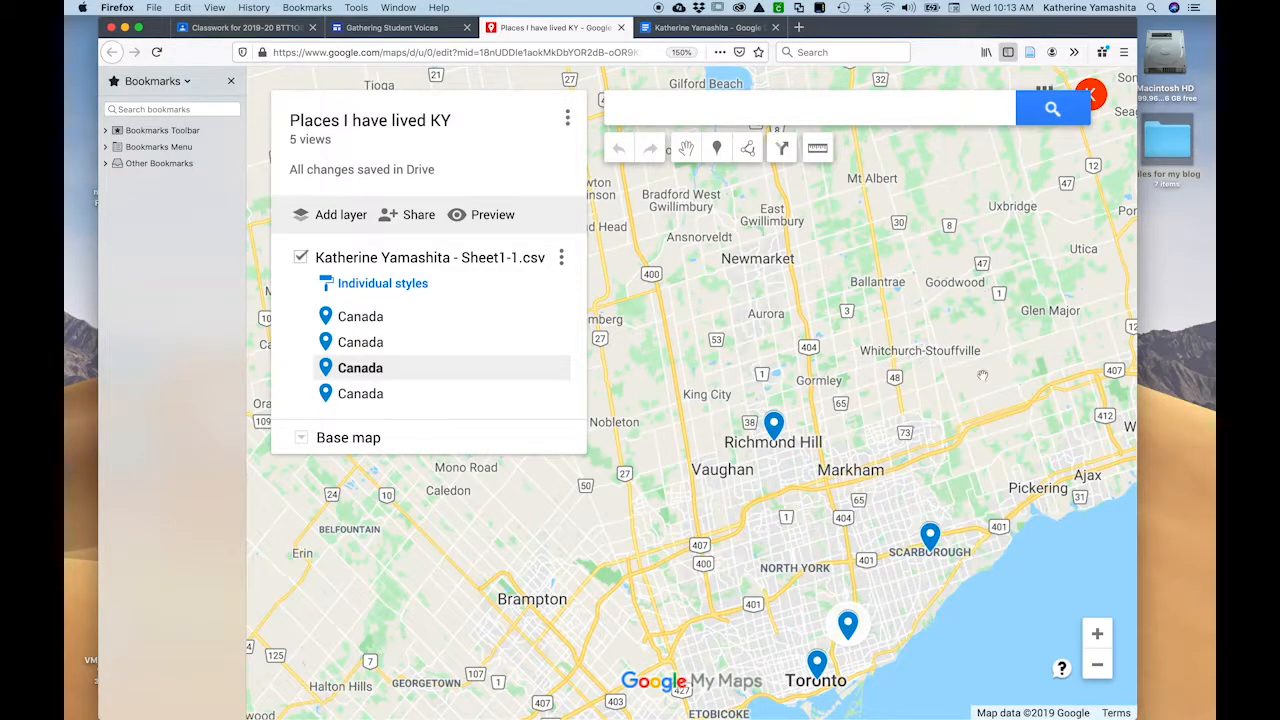
left_click_drag(925, 426, 828, 248)
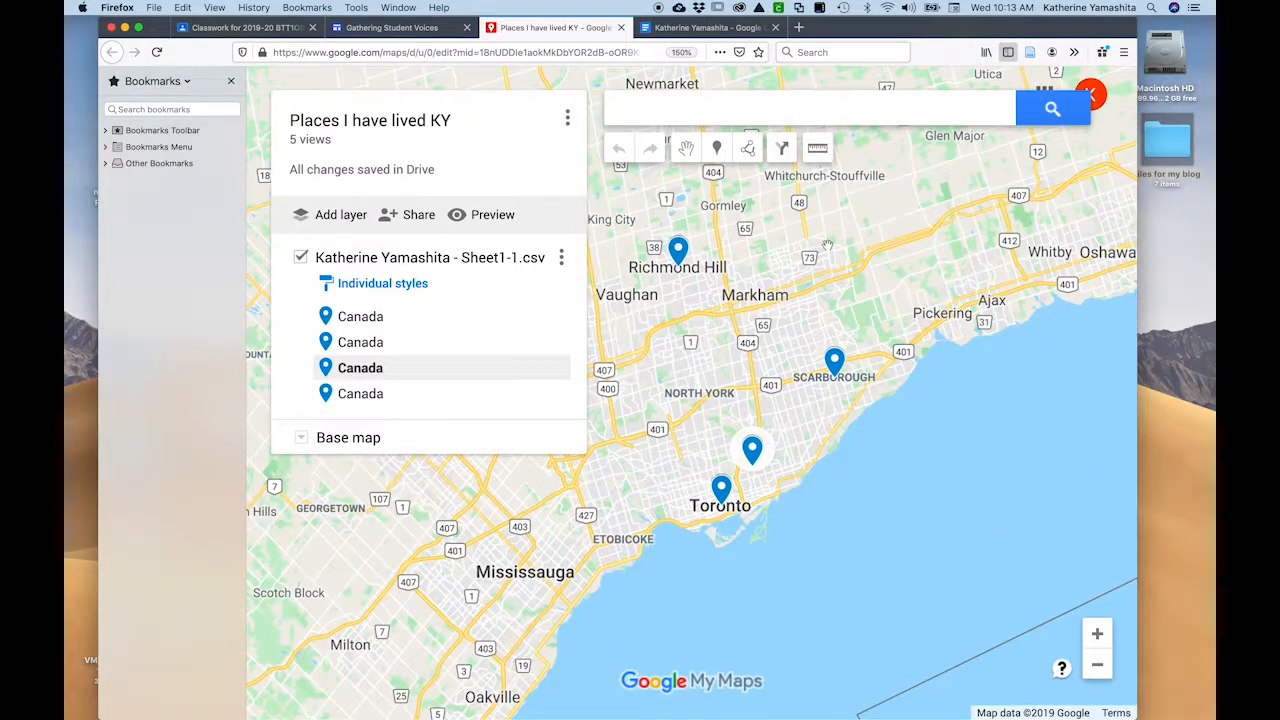
Return to the Gathering Student Voices site, exit the preview and look over the "Places I have lived" post
left_click(392, 28)
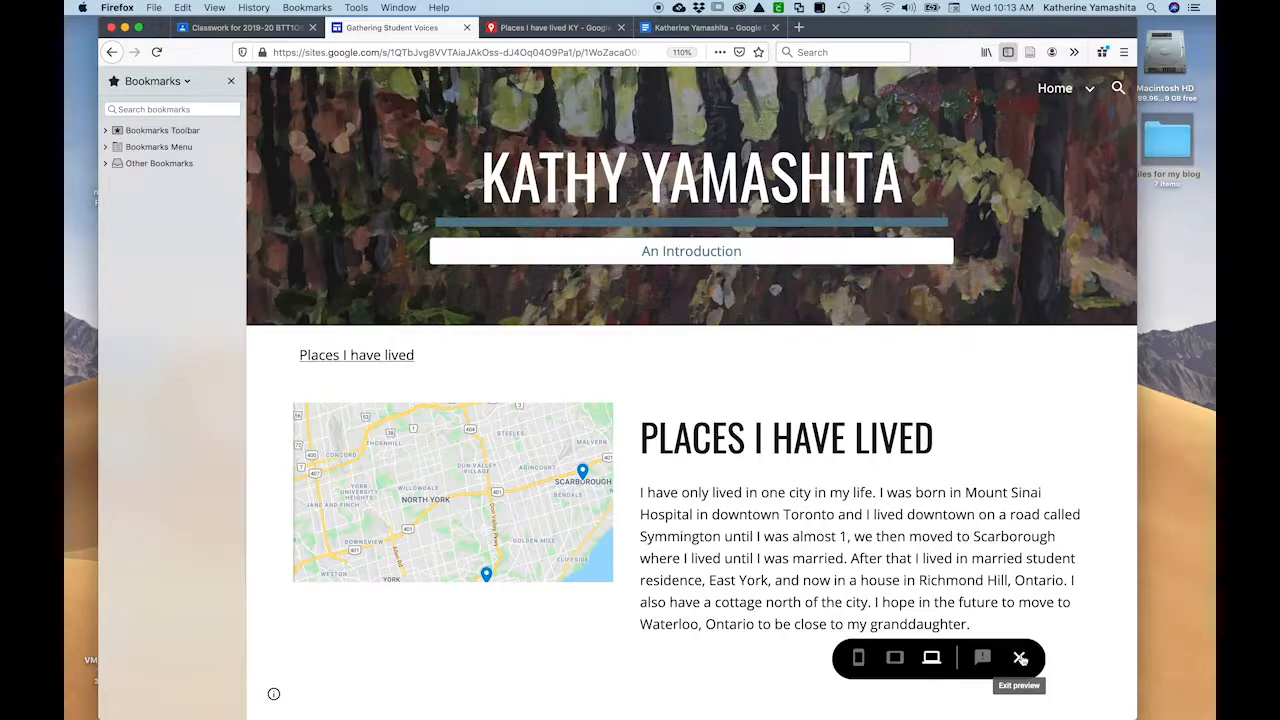
left_click(1020, 658)
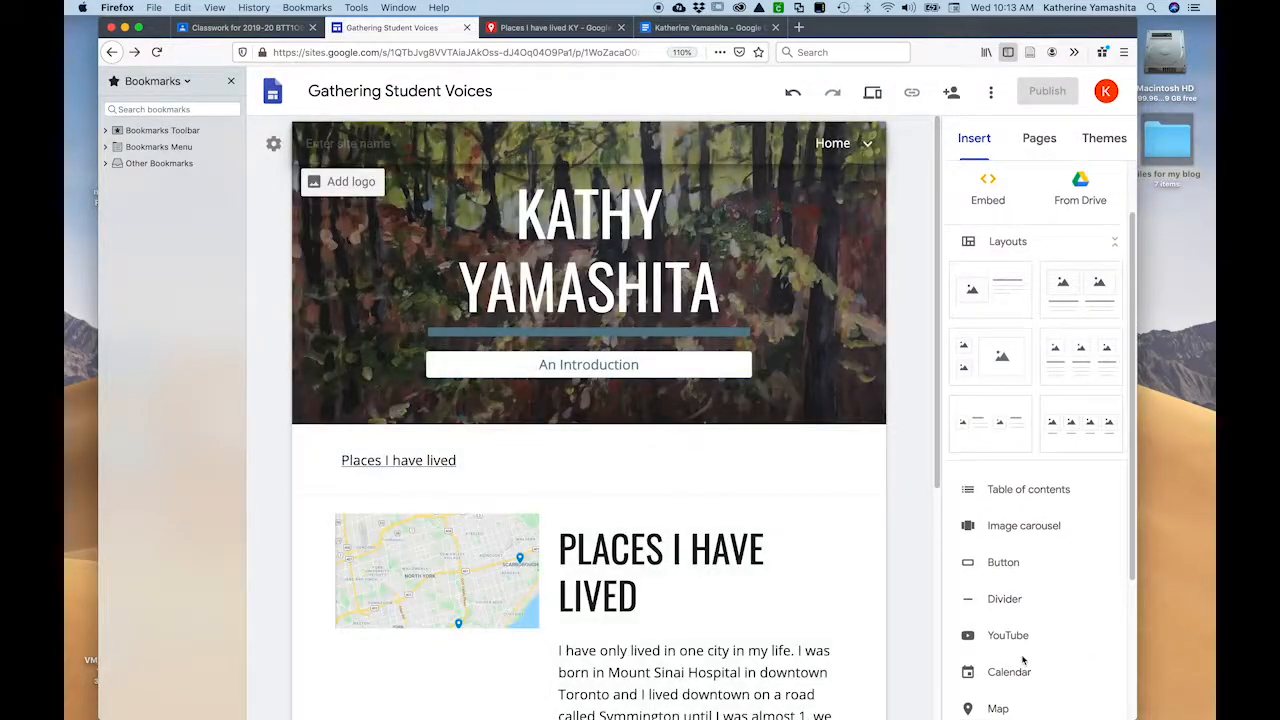
scroll(822, 635, "down", 5)
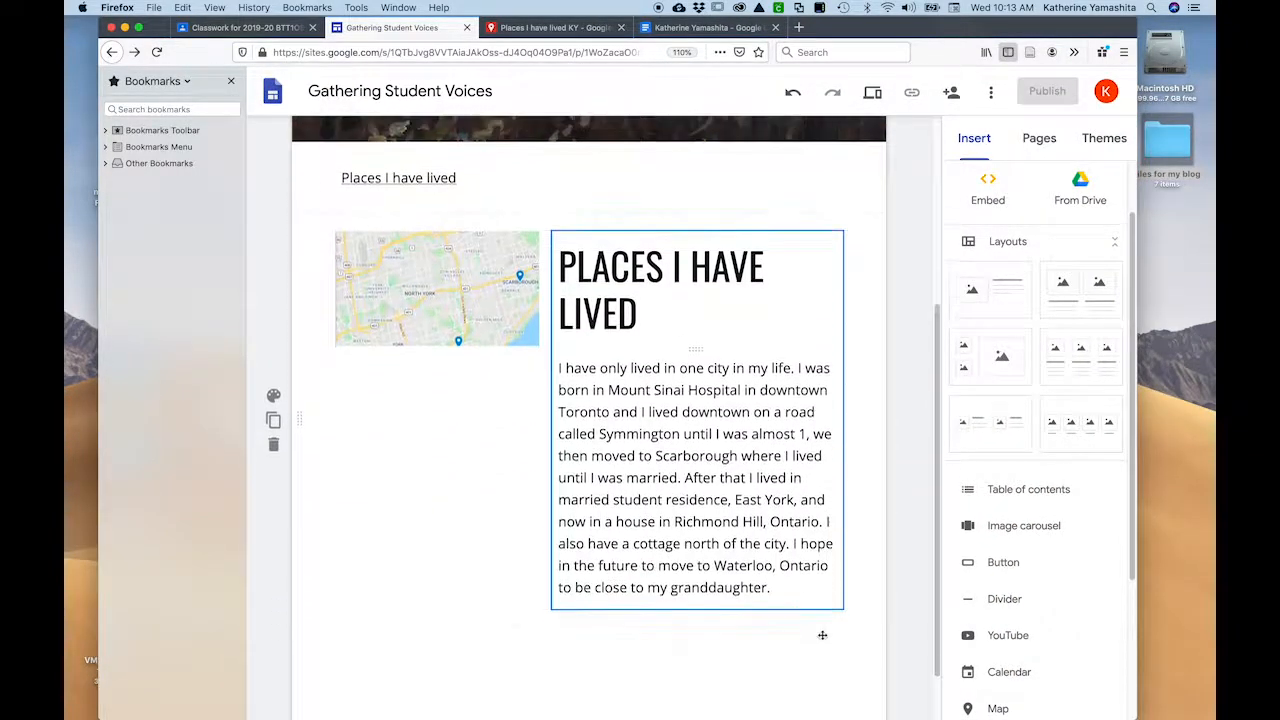
scroll(822, 635, "up", 2)
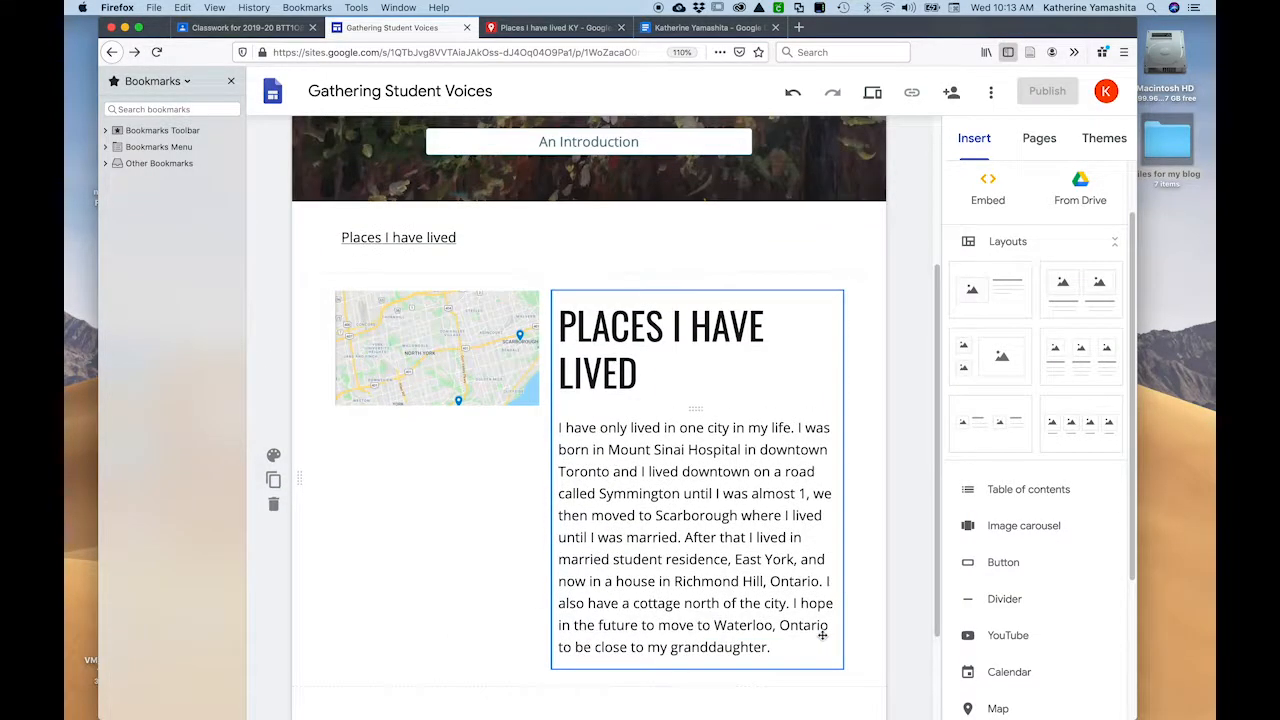
scroll(822, 635, "up", 1)
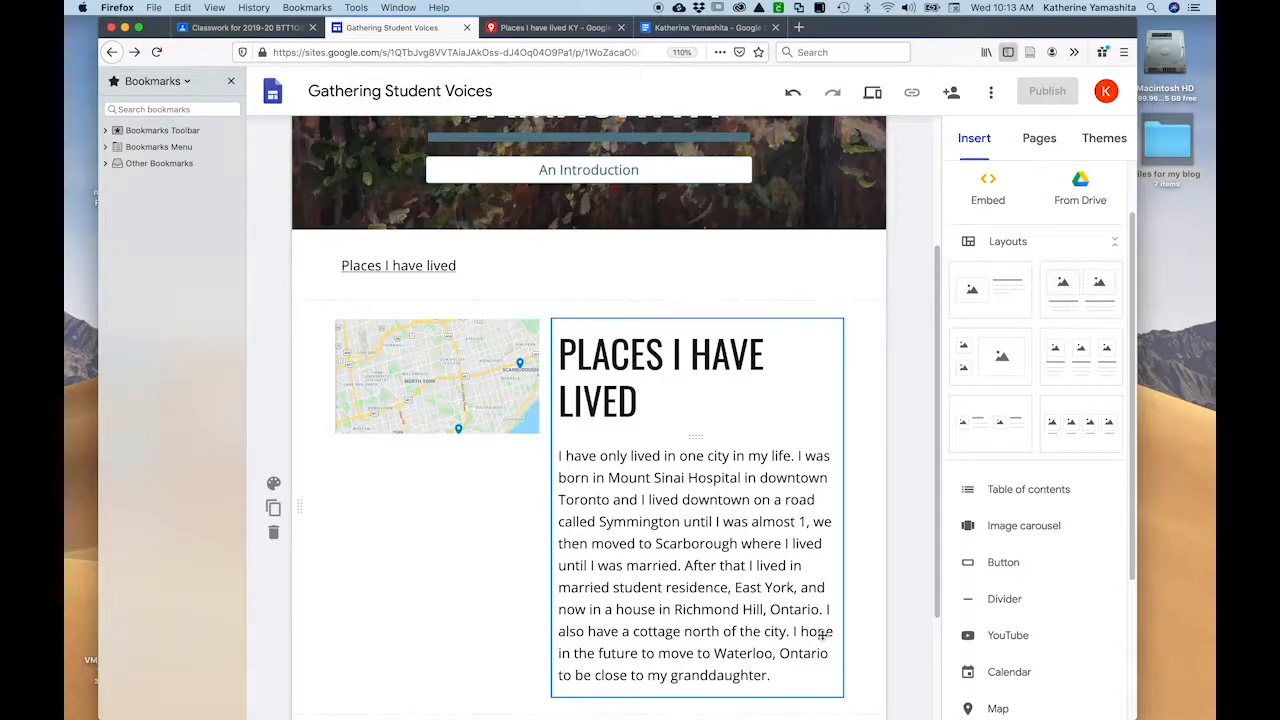
Add a text box reading "Table of Contents" to the page, discarding any duplicate table of contents element
left_click(1037, 497)
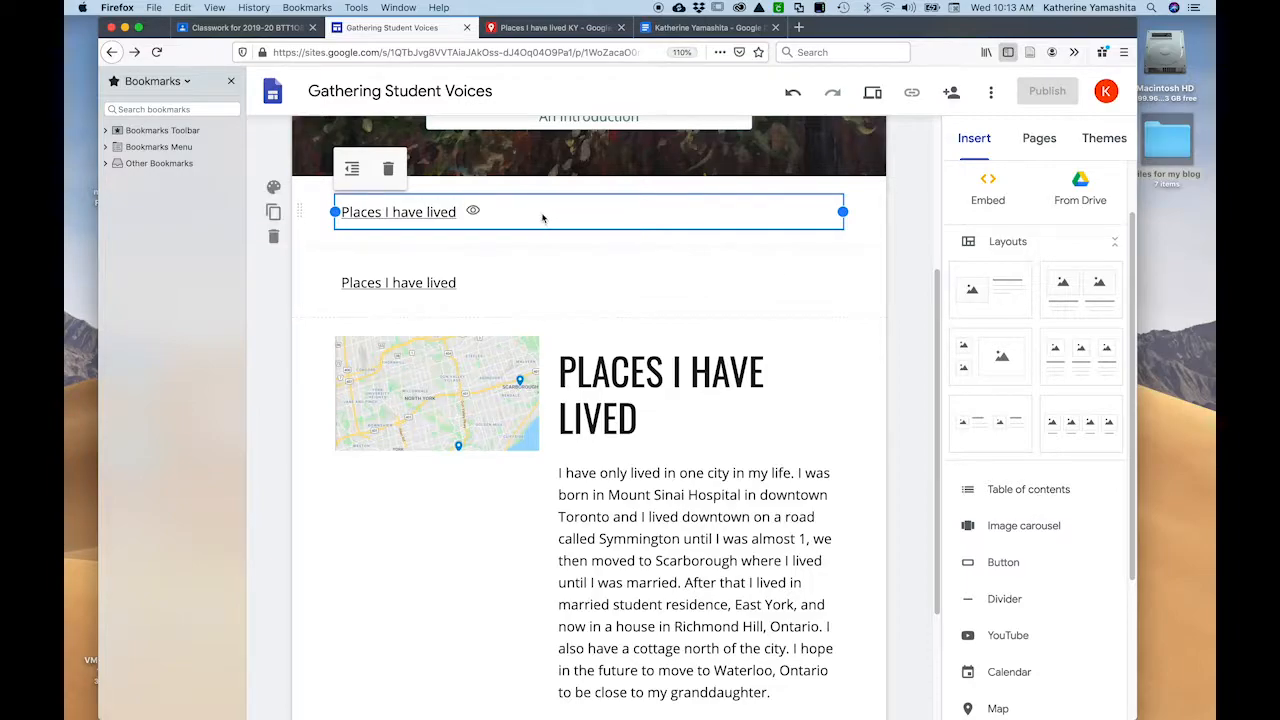
key("ctrl+z")
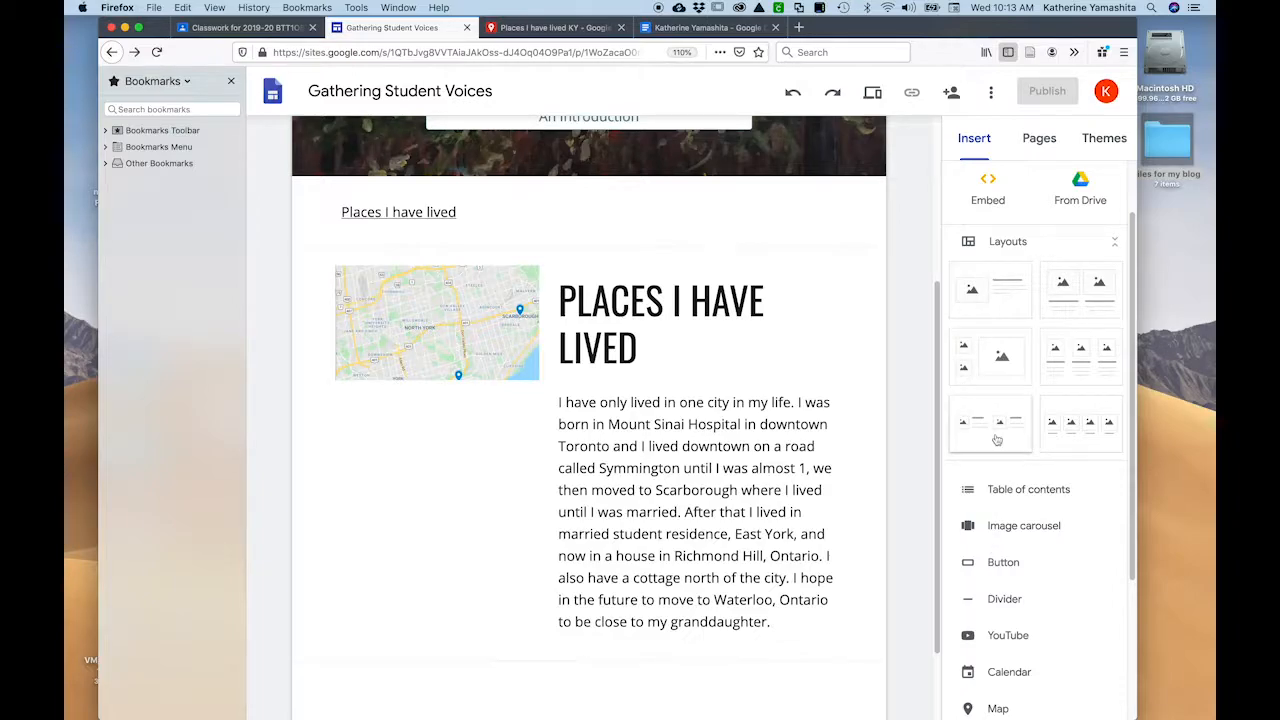
scroll(997, 440, "up", 2)
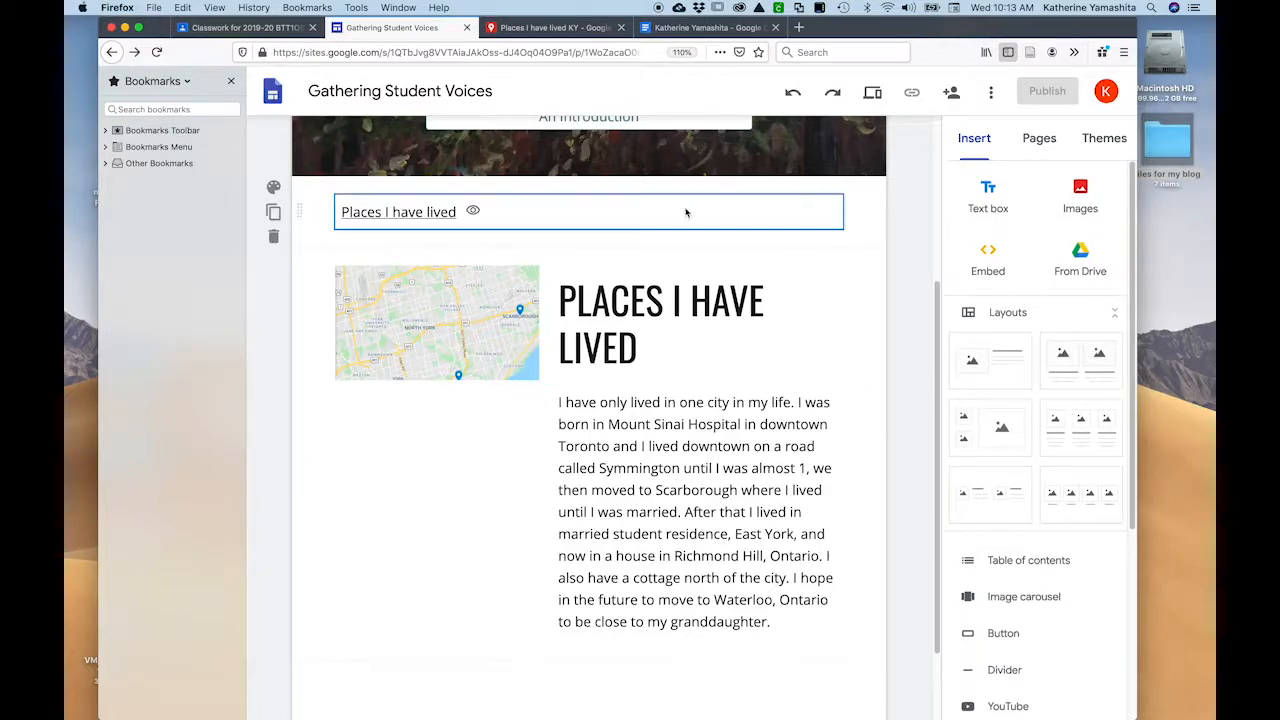
left_click(989, 194)
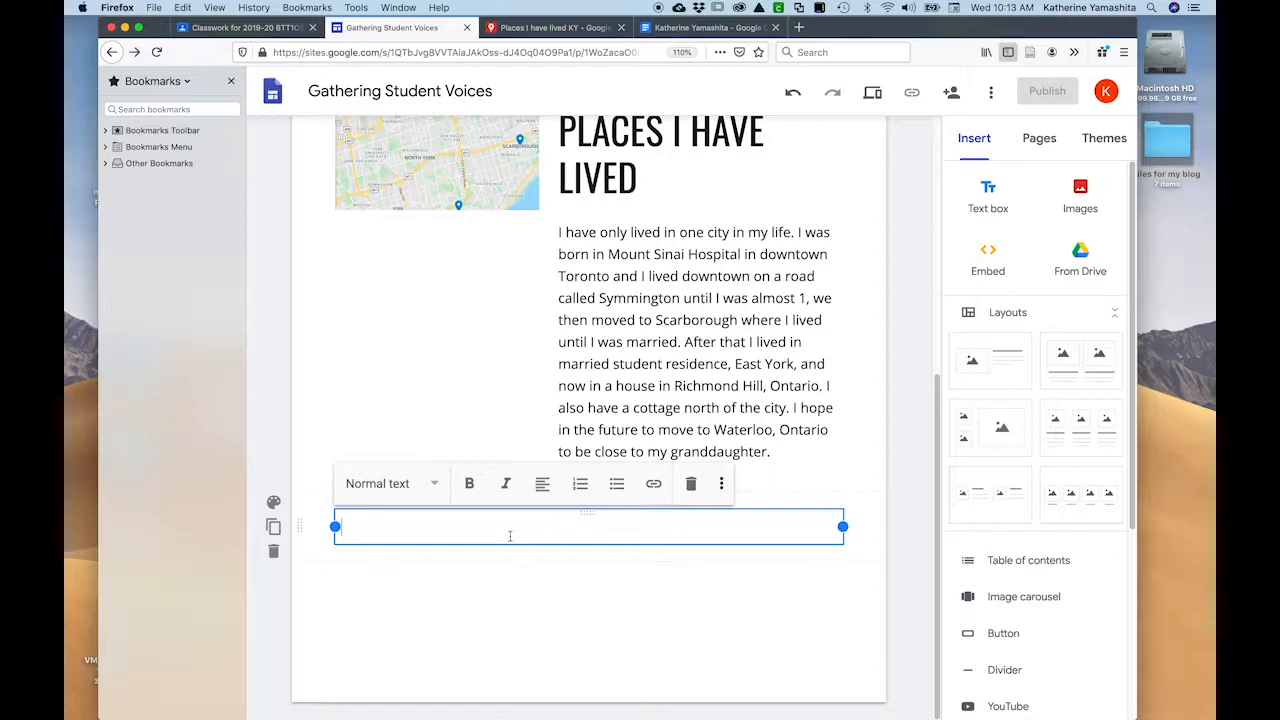
type("Table of Contents")
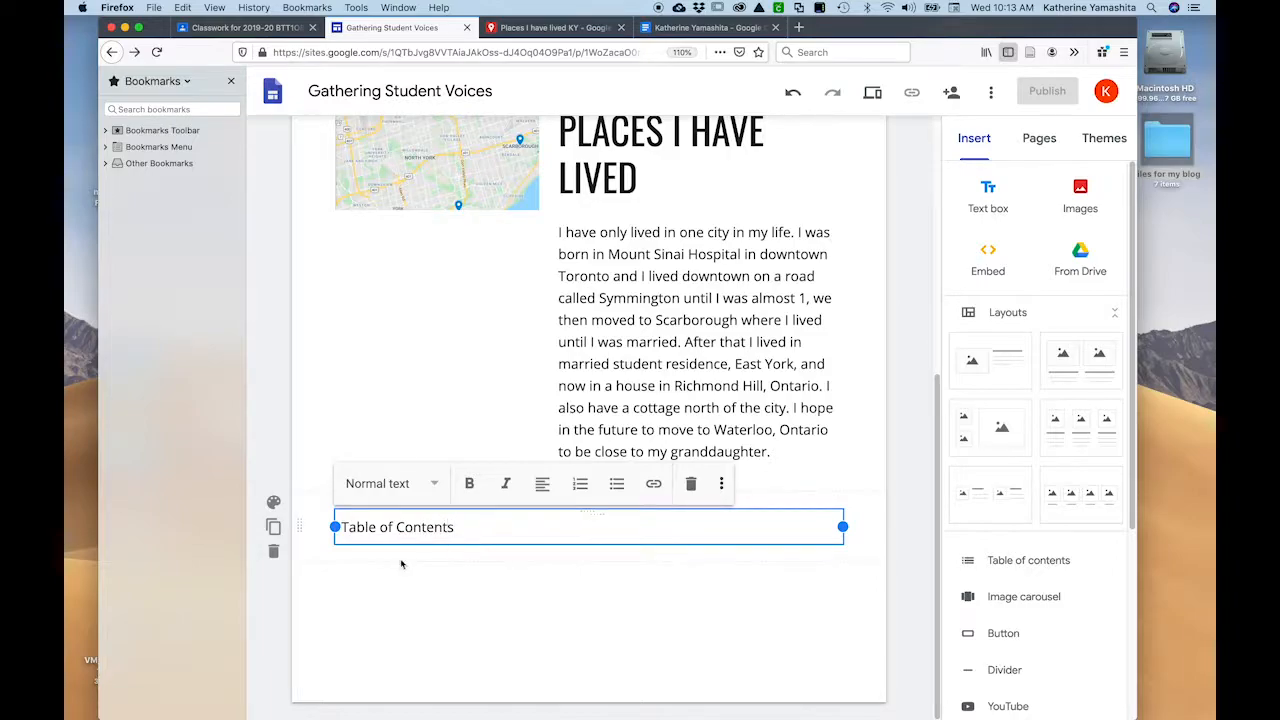
Move the "Table of Contents" text box directly above the list of post links and center its text
left_click_drag(299, 527, 307, 146)
left_click_drag(306, 138, 298, 449)
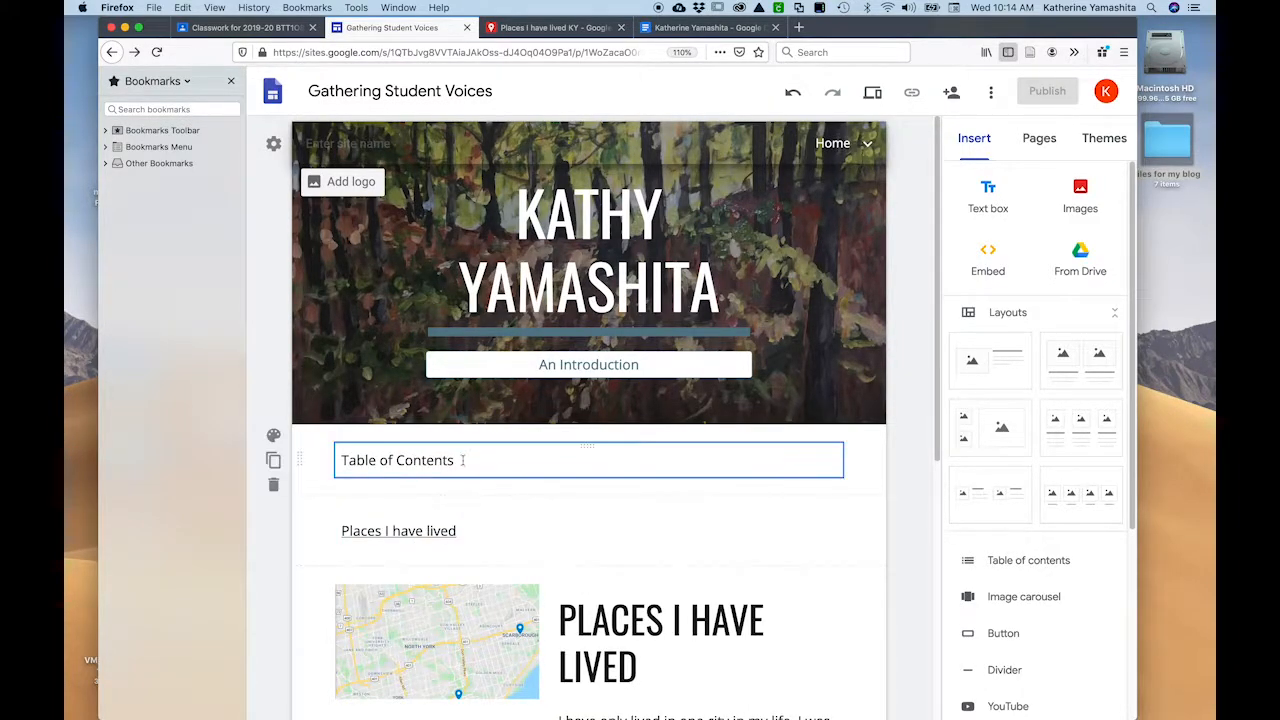
left_click(463, 461)
left_click(541, 417)
left_click(541, 457)
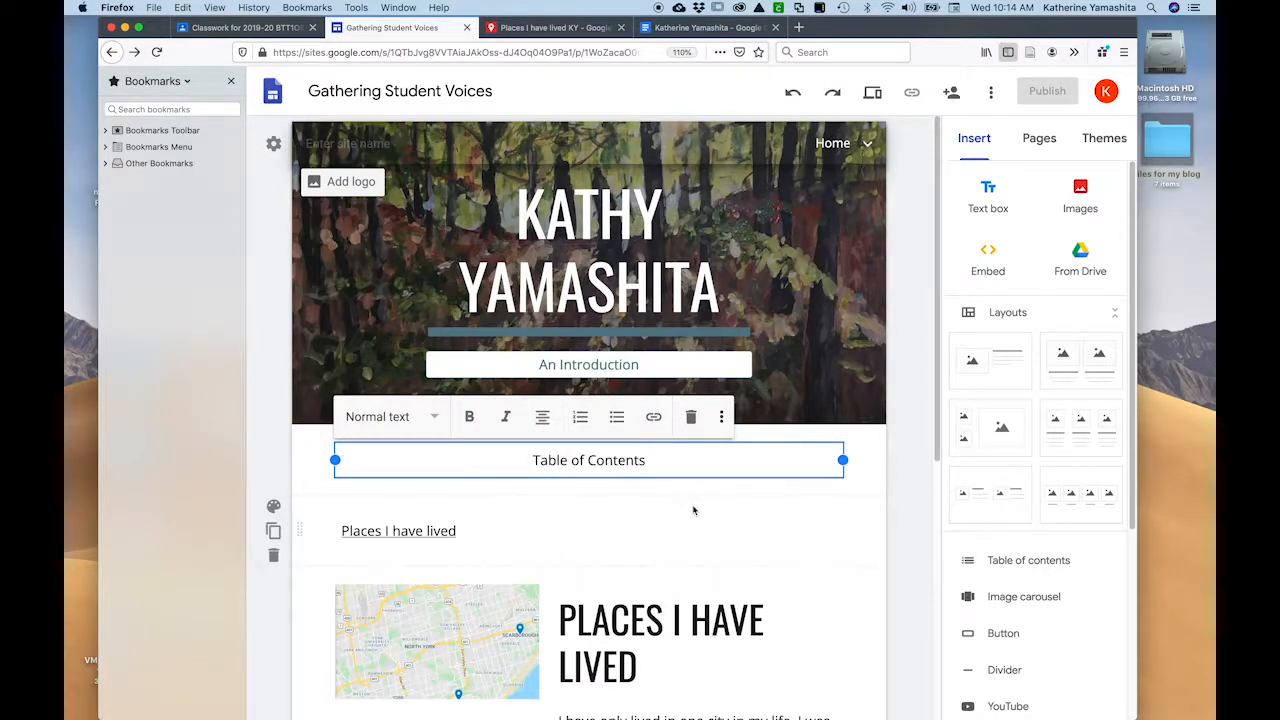
Insert a layout with one image beside a title and text below the "Places I have lived" post
left_click(742, 517)
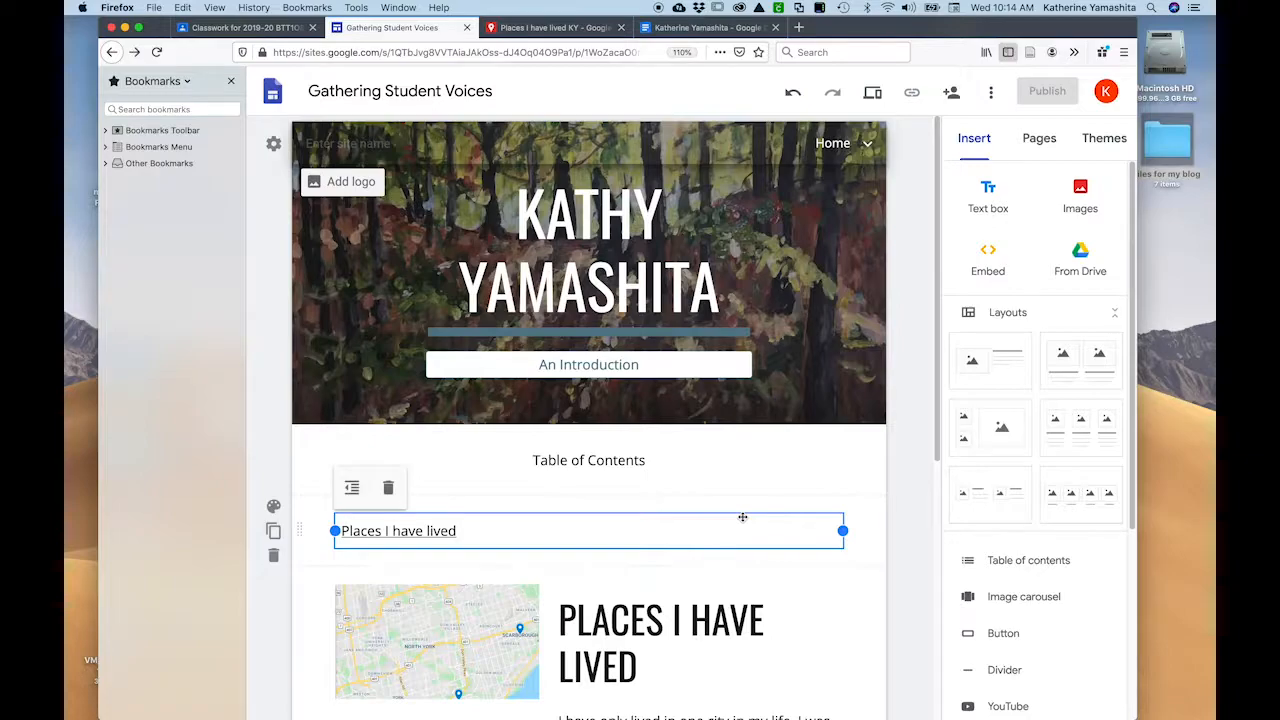
scroll(806, 580, "down", 5)
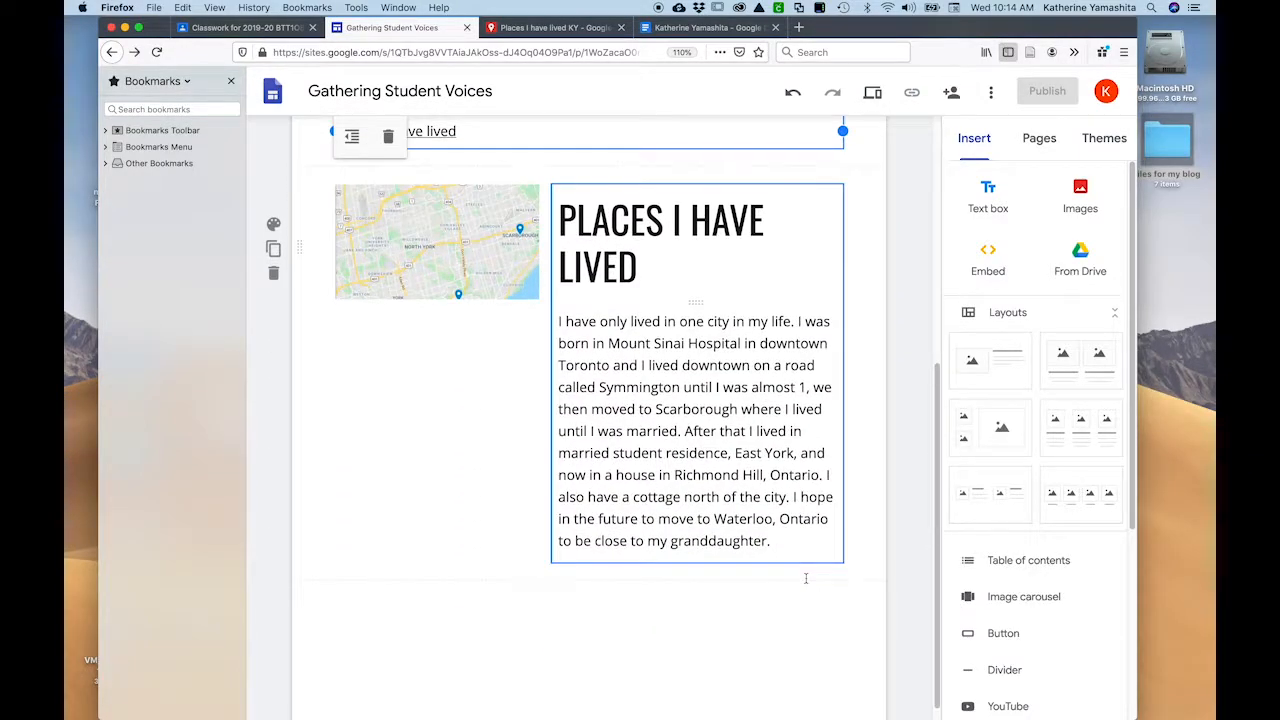
scroll(806, 578, "down", 1)
left_click(975, 377)
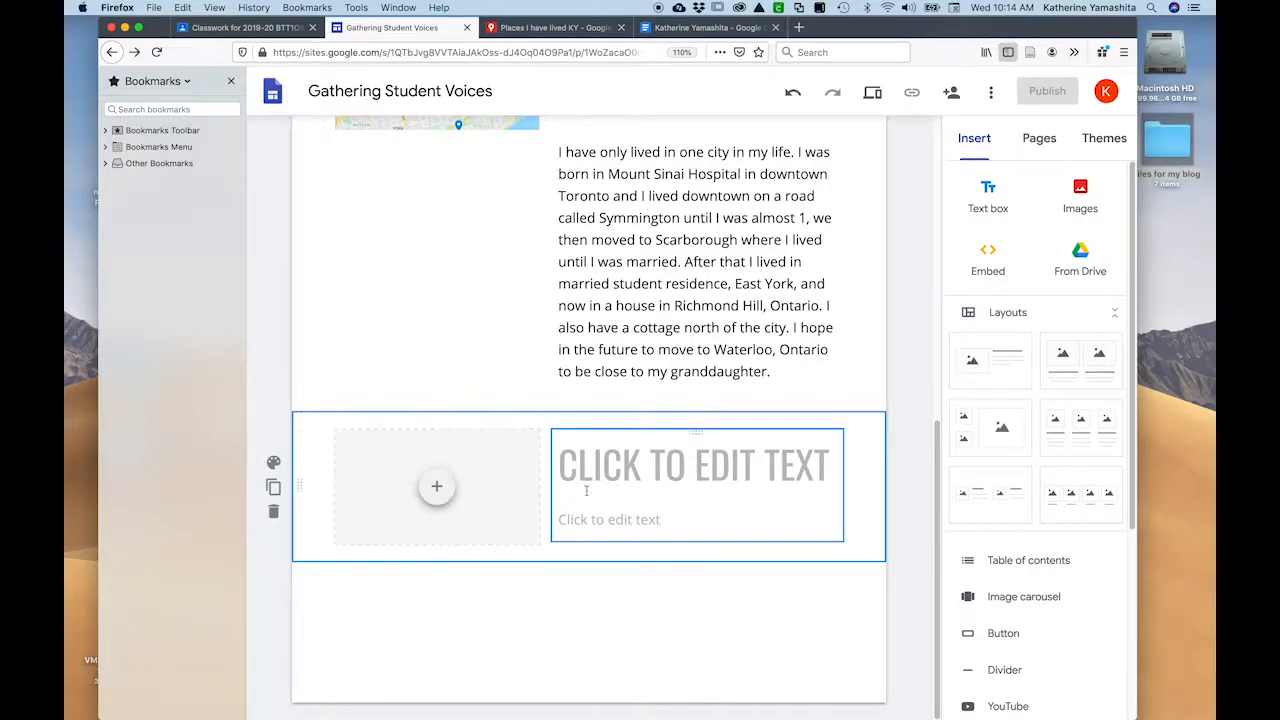
left_click(607, 474)
Copy the "My Story" post text from the Topic 2 row of the worksheet document
left_click(712, 28)
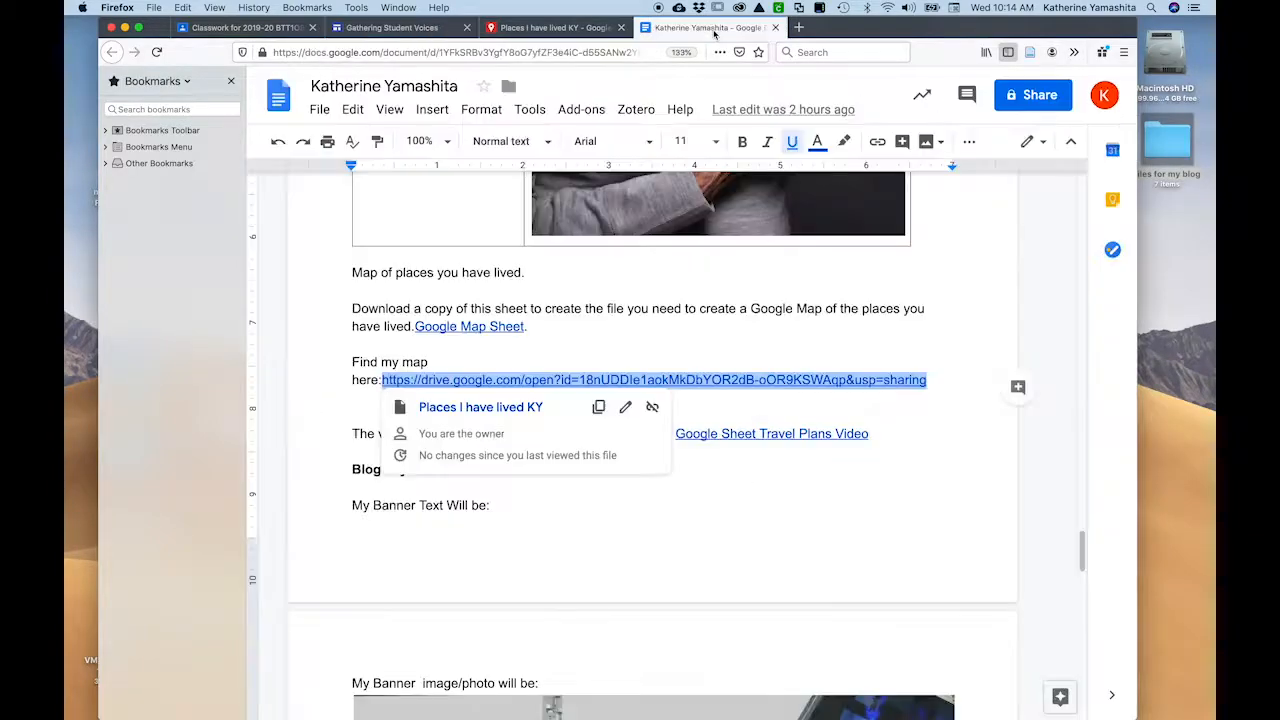
scroll(666, 336, "up", 15)
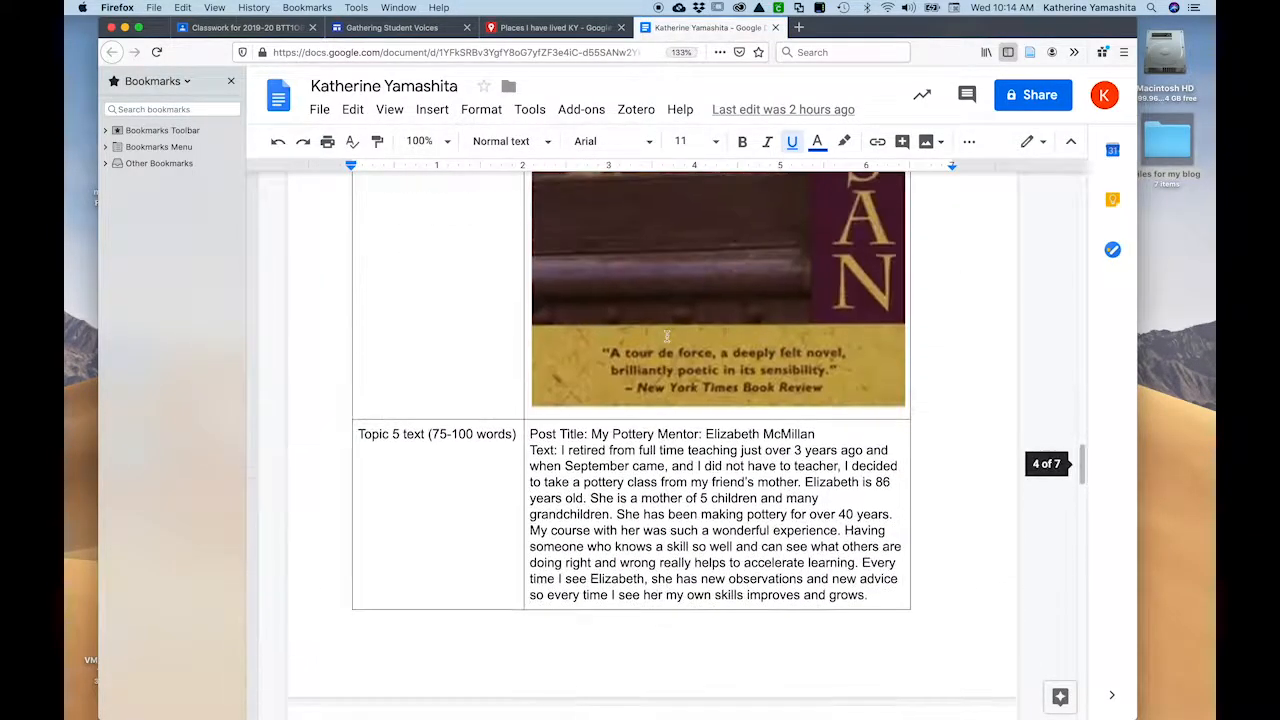
left_click_drag(735, 542, 557, 413)
key("super+c")
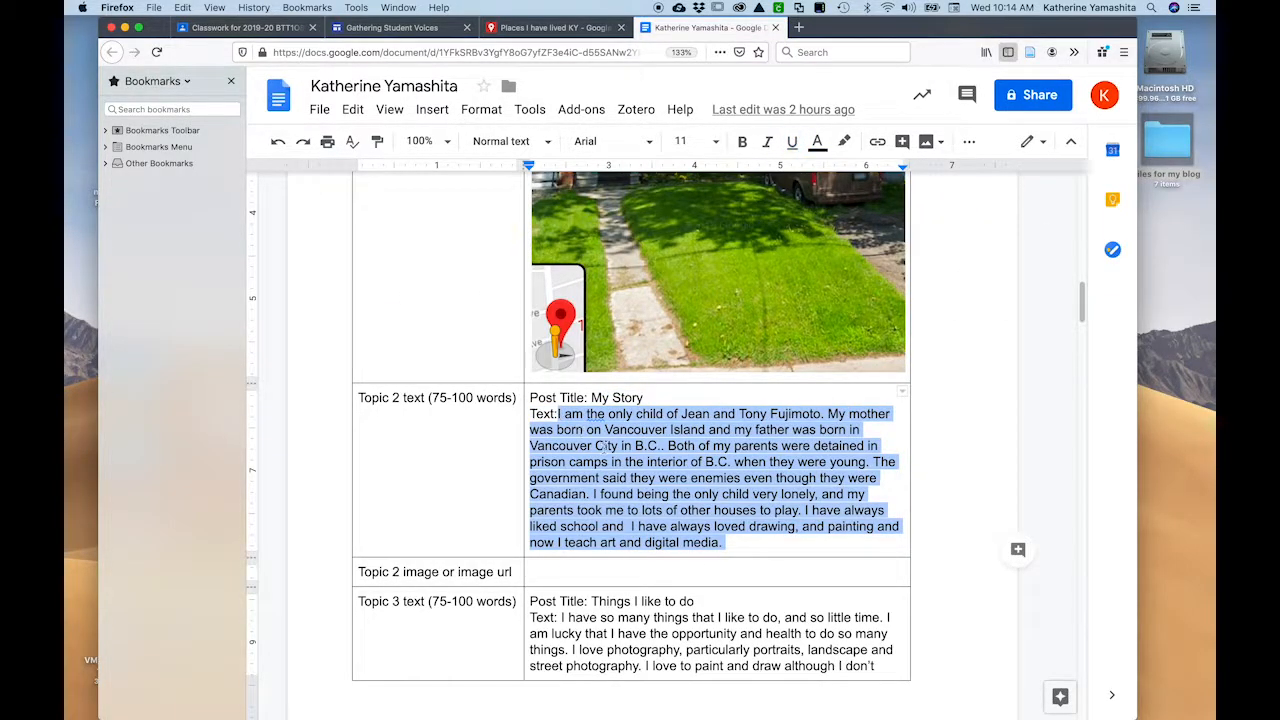
Title the new post "MY STORY" on the site page and paste the copied Topic 2 text beneath it
left_click(390, 27)
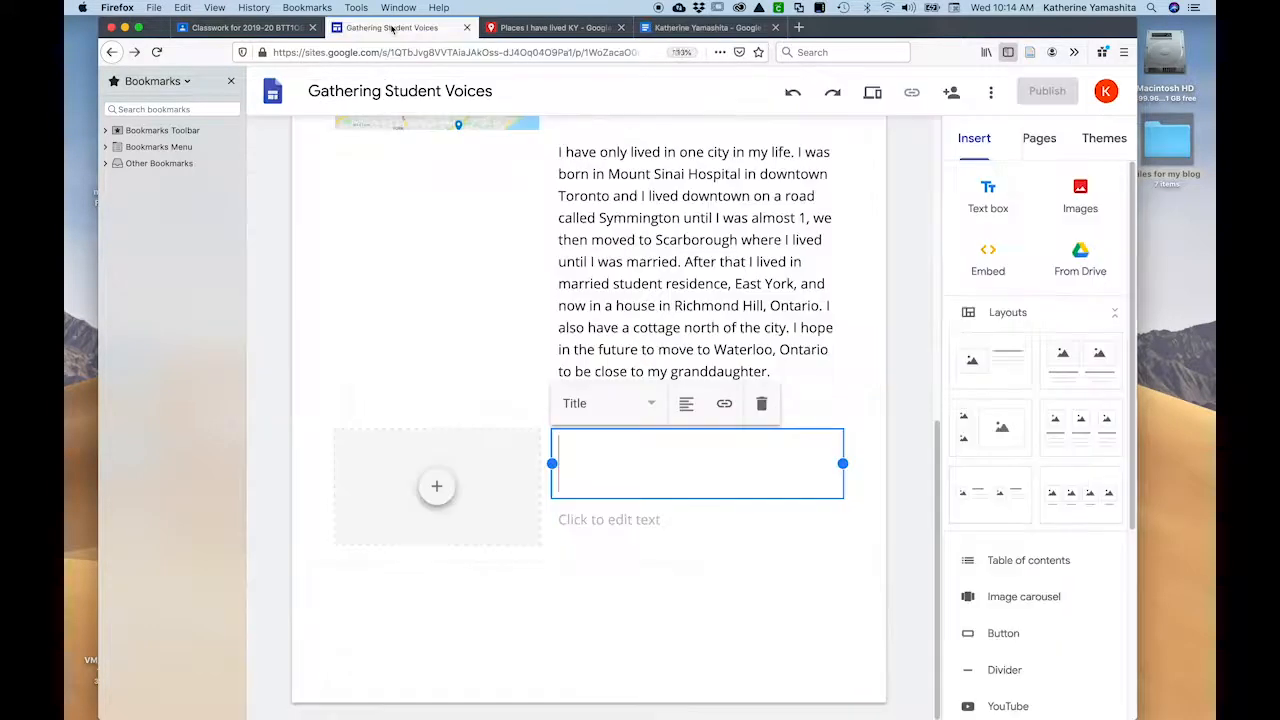
type("MKY")
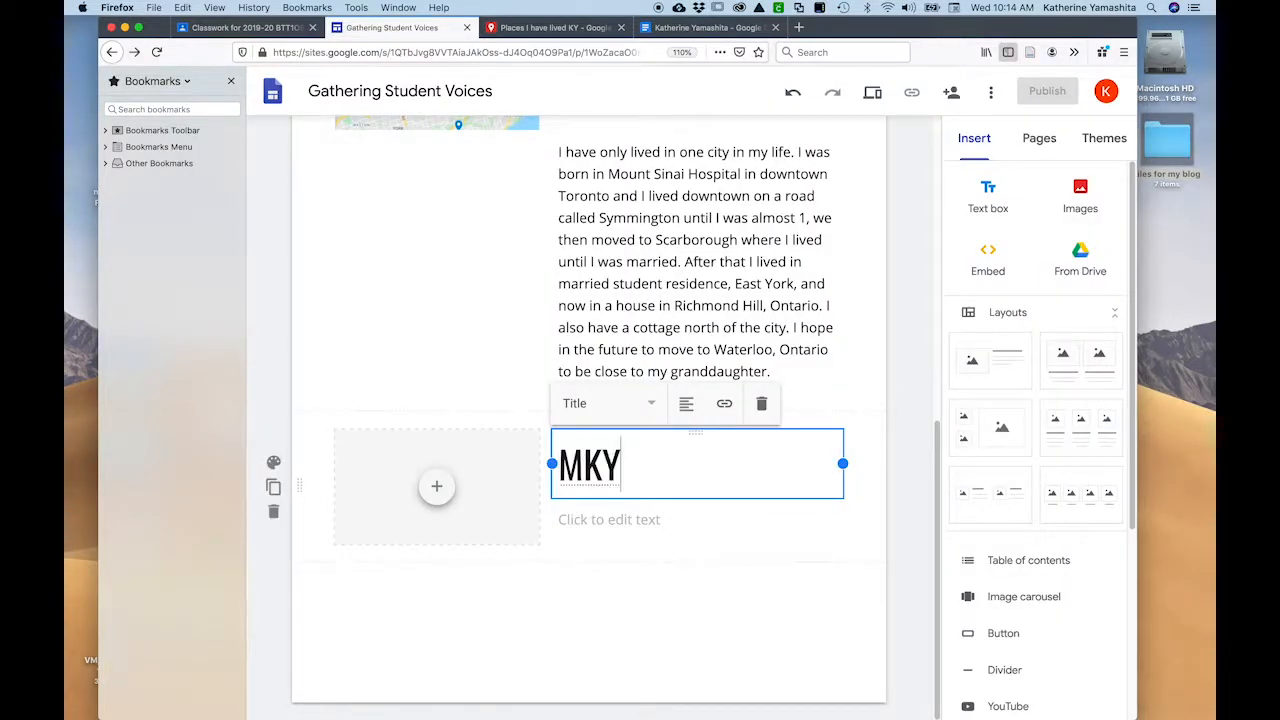
key("BackSpace")
key("BackSpace")
type("Y STORY")
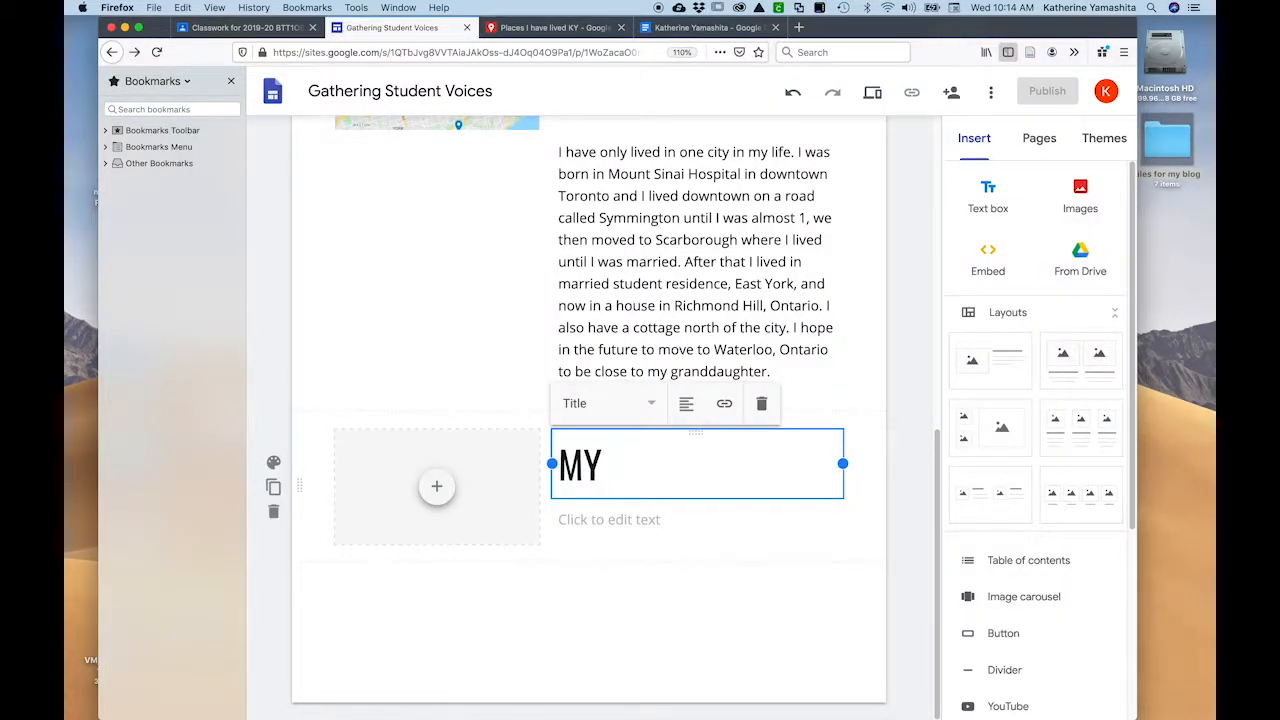
left_click(636, 518)
key("super+v")
scroll(632, 520, "up", 10)
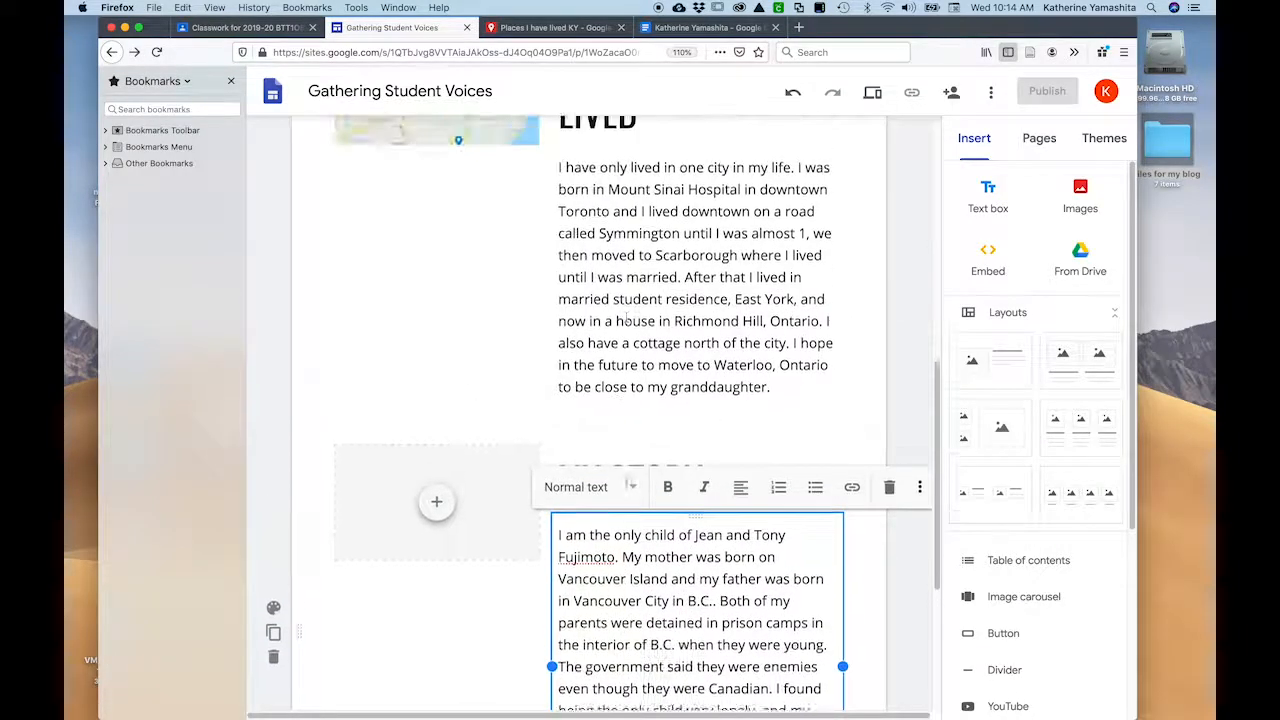
left_click(437, 370)
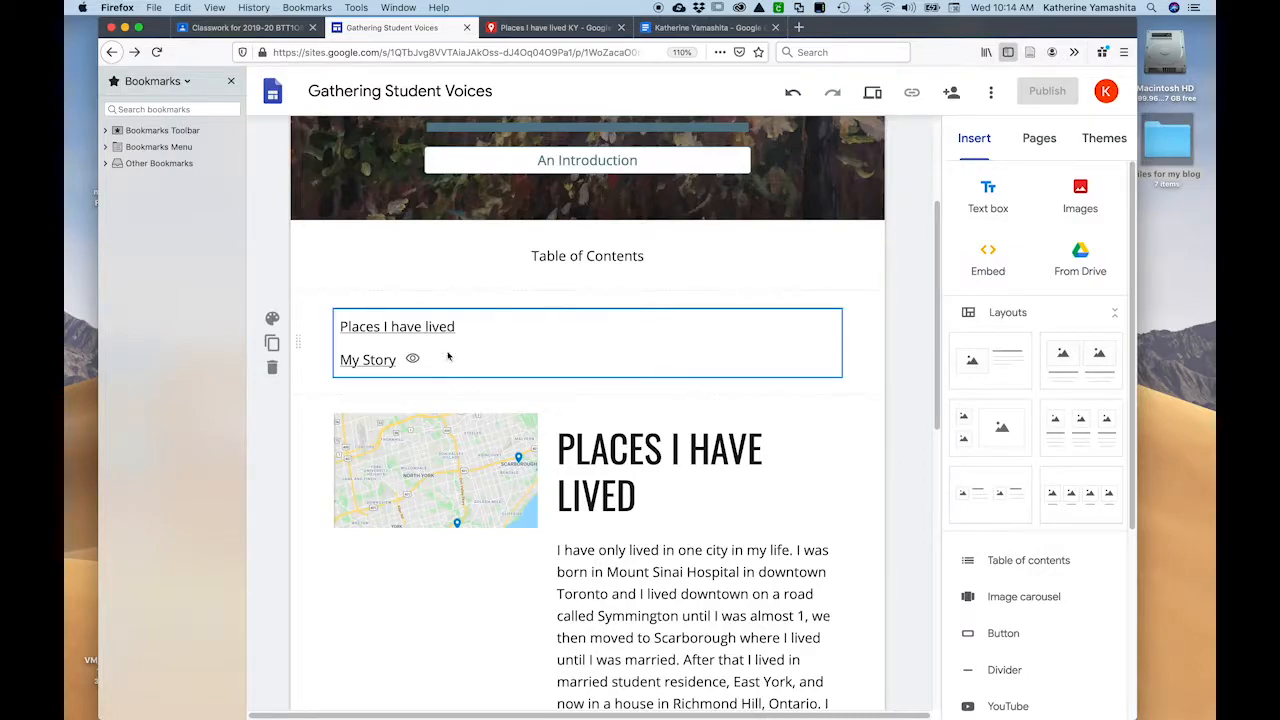
Upload the baby photo from the "files for my blog" folder into the "My Story" post's image placeholder
scroll(448, 347, "down", 10)
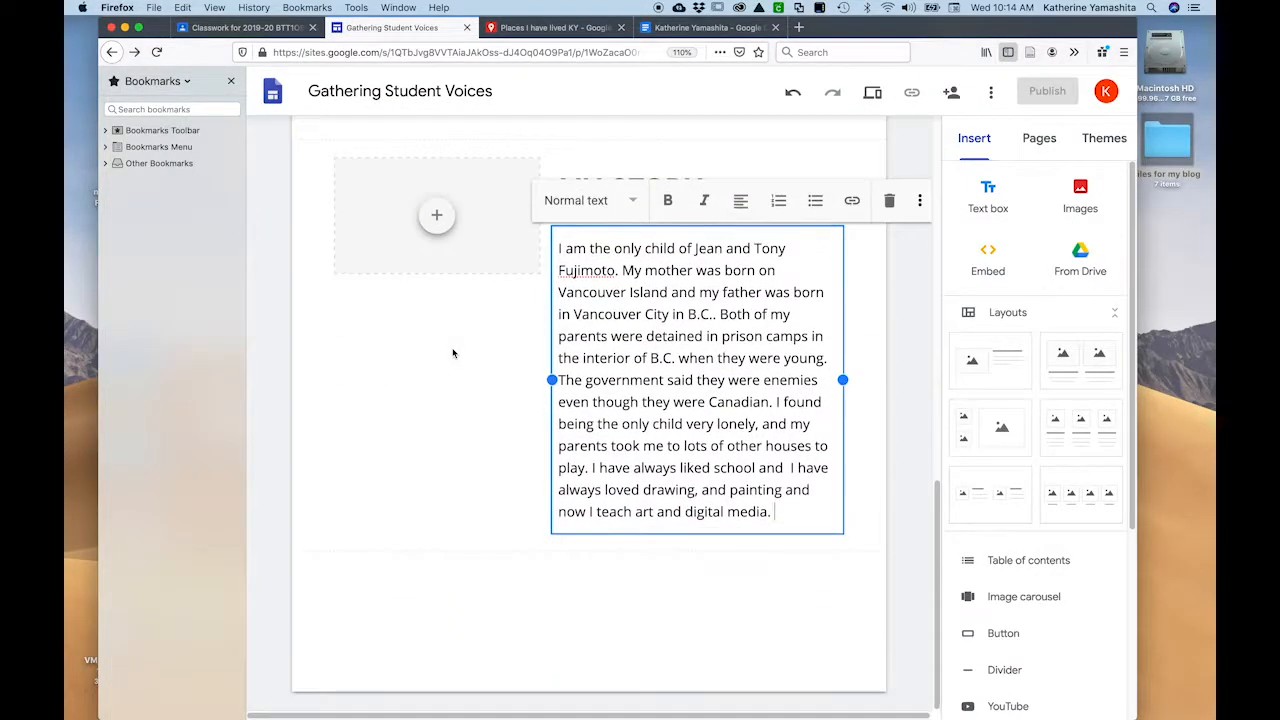
left_click(438, 223)
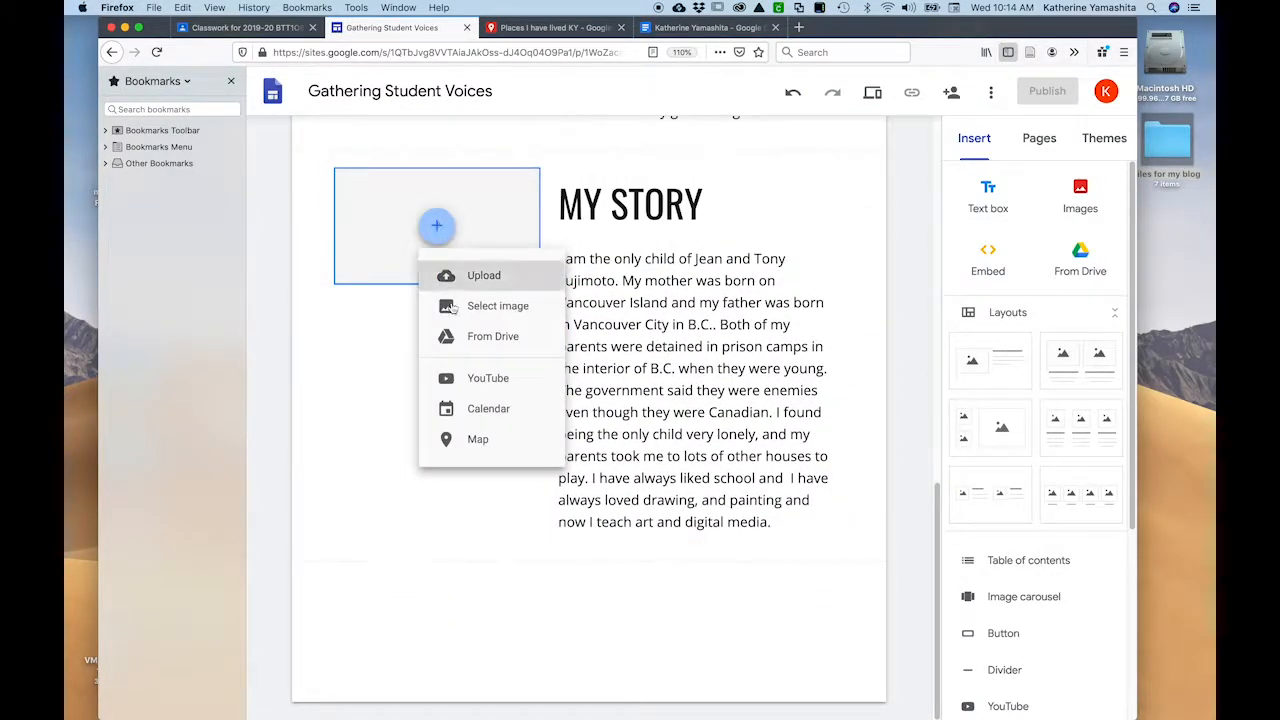
left_click(478, 275)
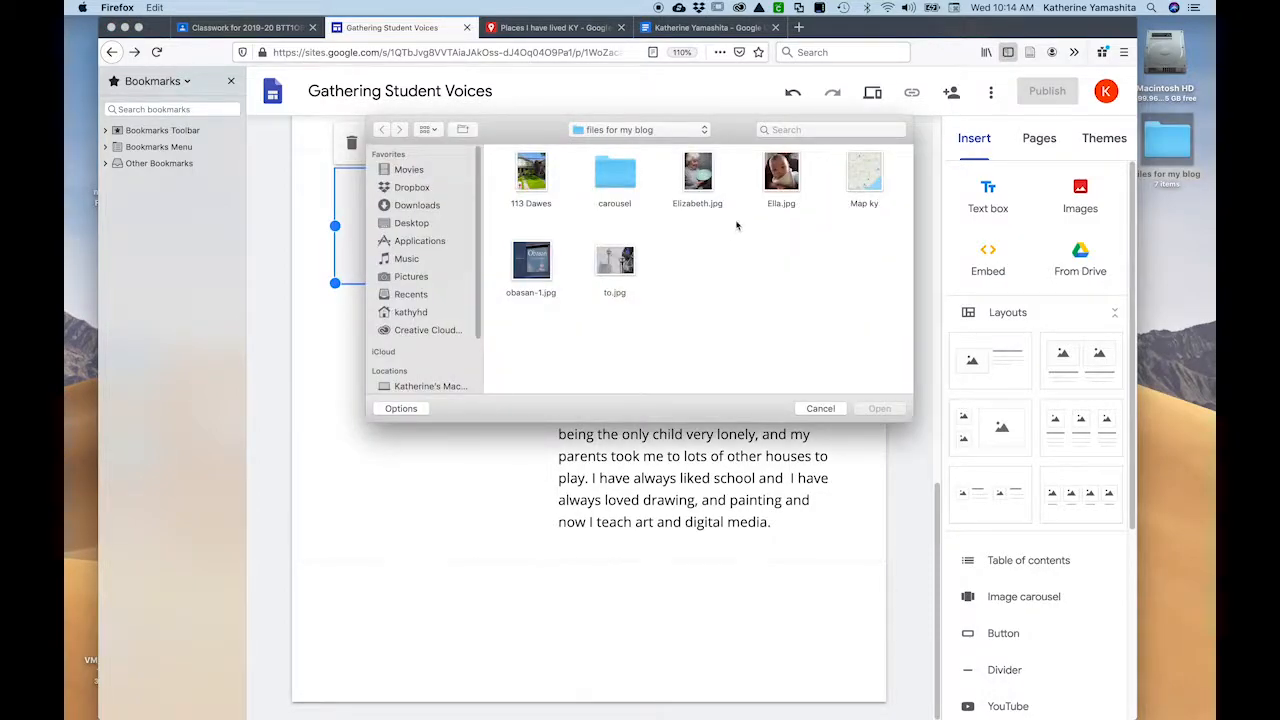
left_click(778, 180)
left_click(878, 409)
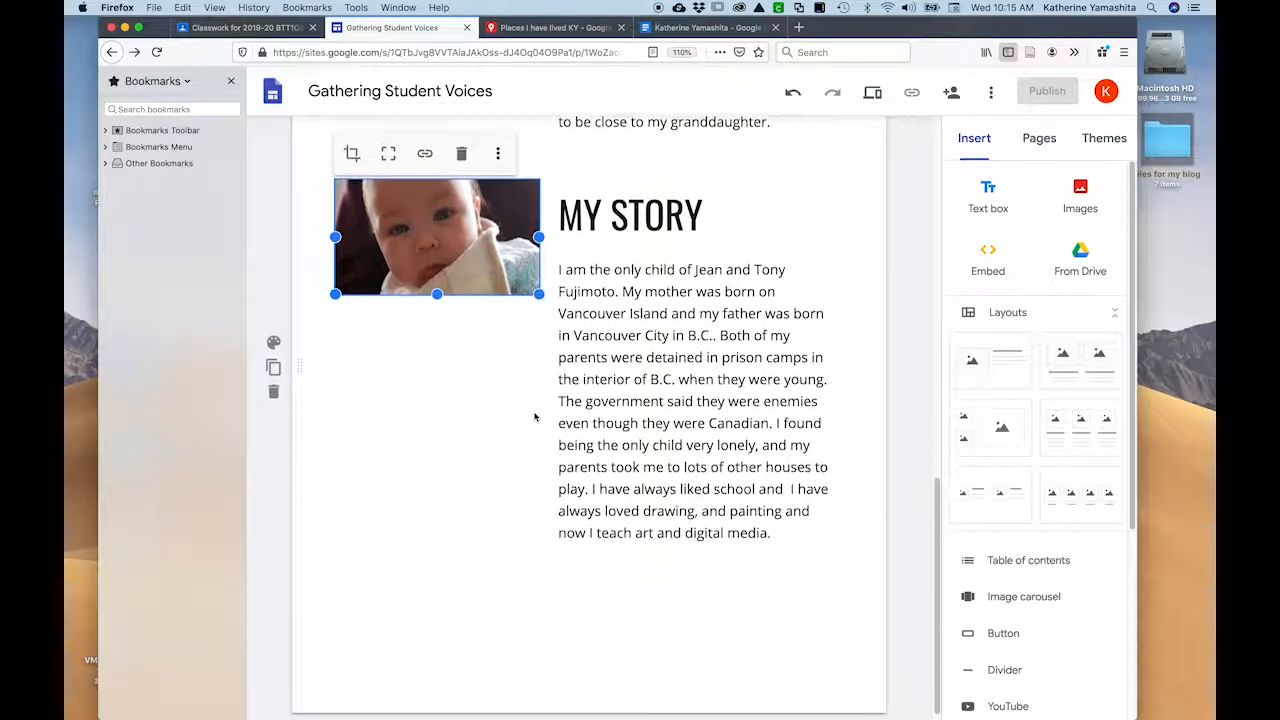
Insert a layout with one image beside text below the "My Story" post and title it "THINGS I LIKE TO DO" from the worksheet
left_click(990, 360)
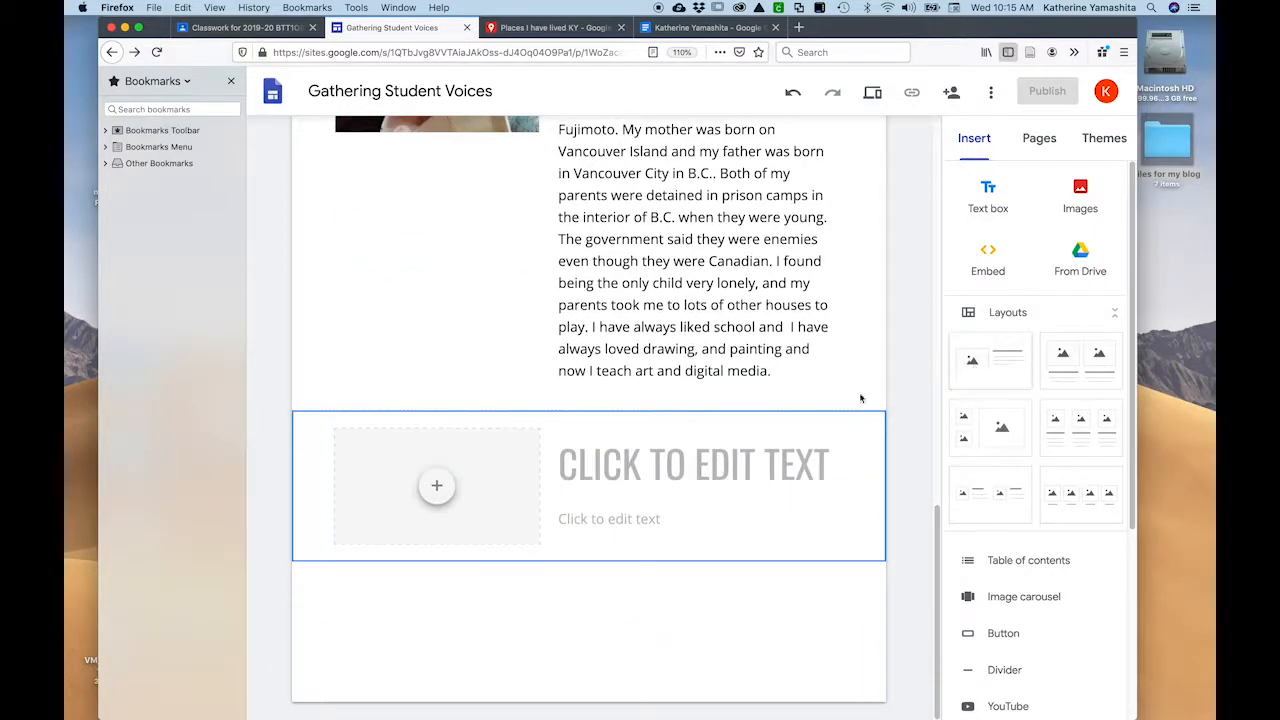
left_click(689, 35)
scroll(668, 325, "down", 4)
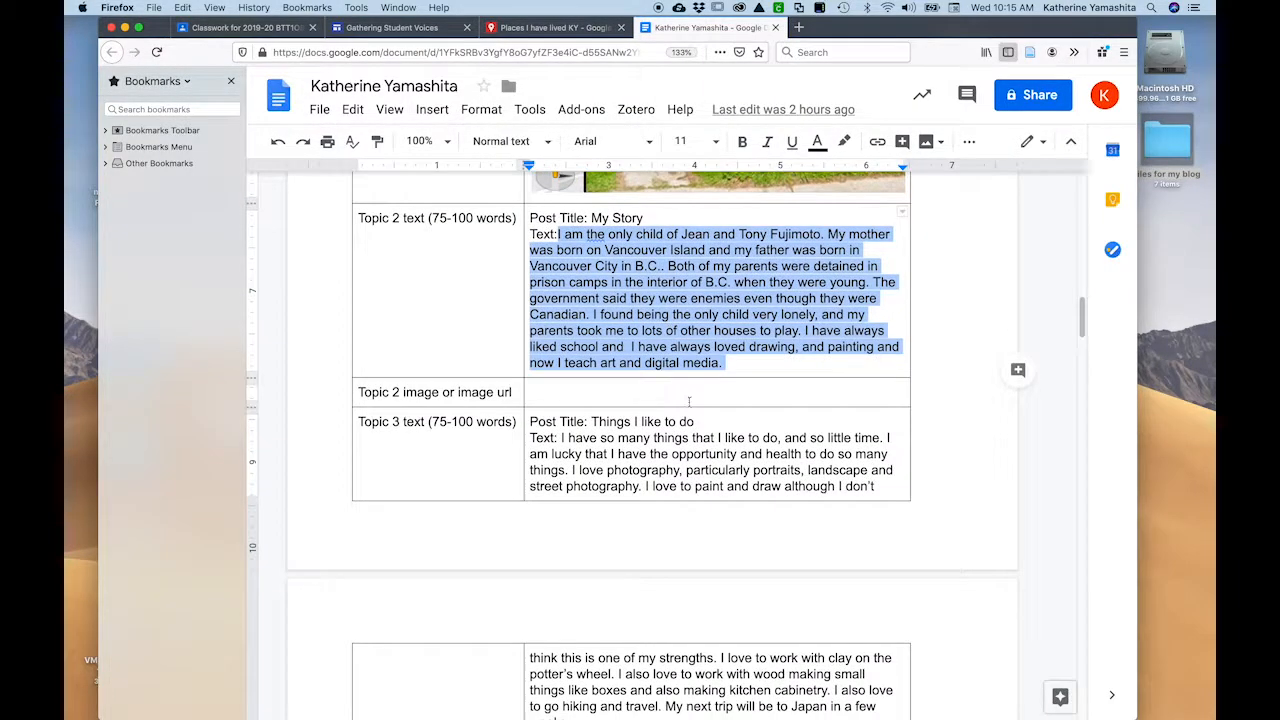
left_click_drag(696, 421, 590, 421)
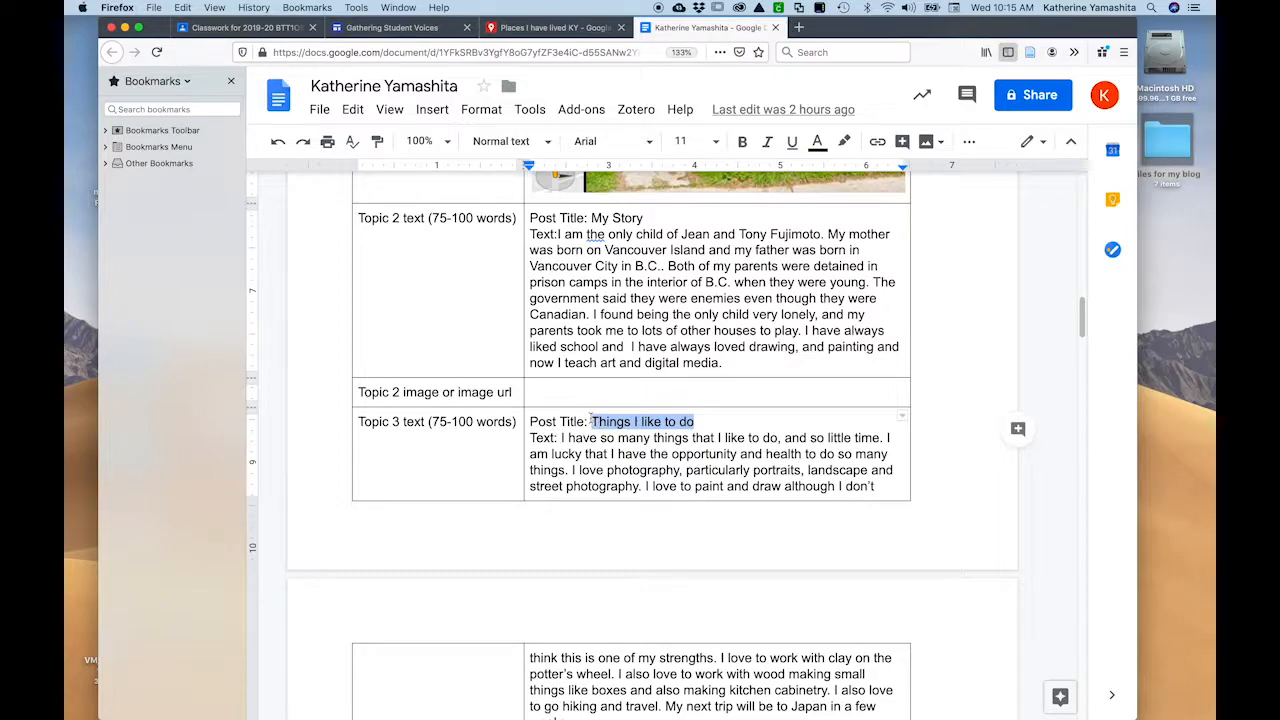
left_click(390, 28)
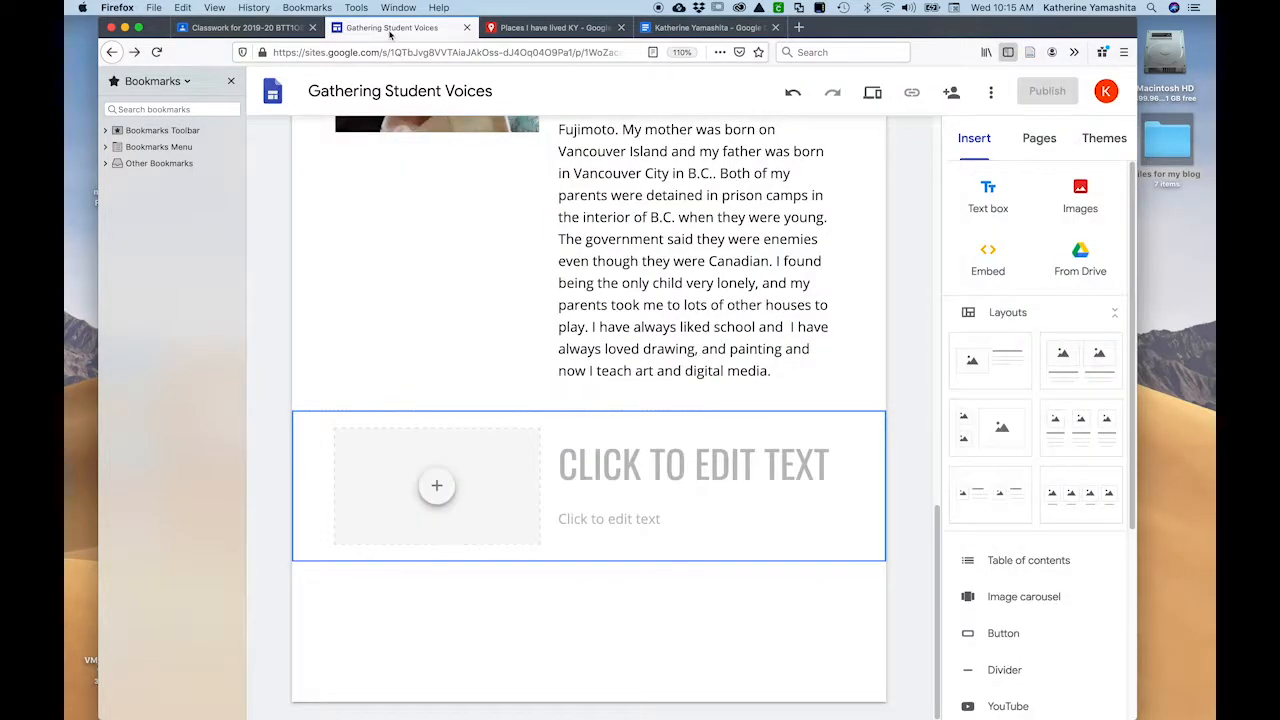
left_click(662, 474)
type("THINGSI")
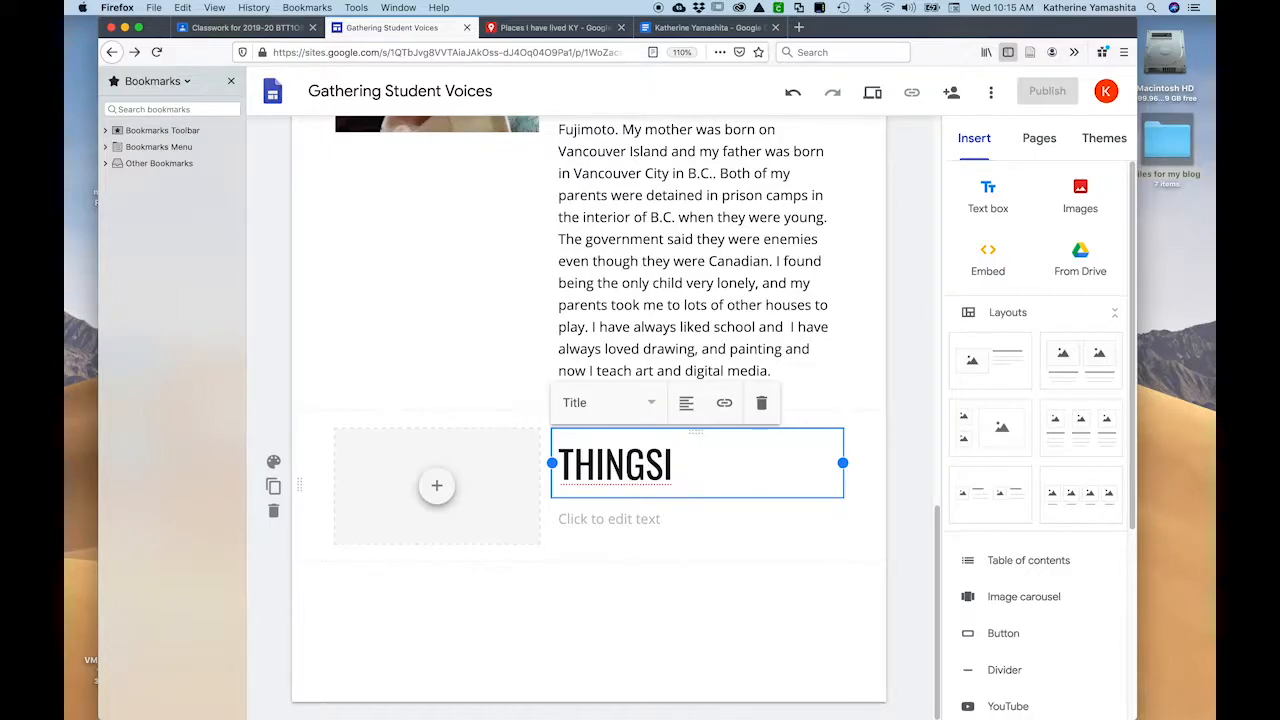
key("BackSpace")
type("I LIKE")
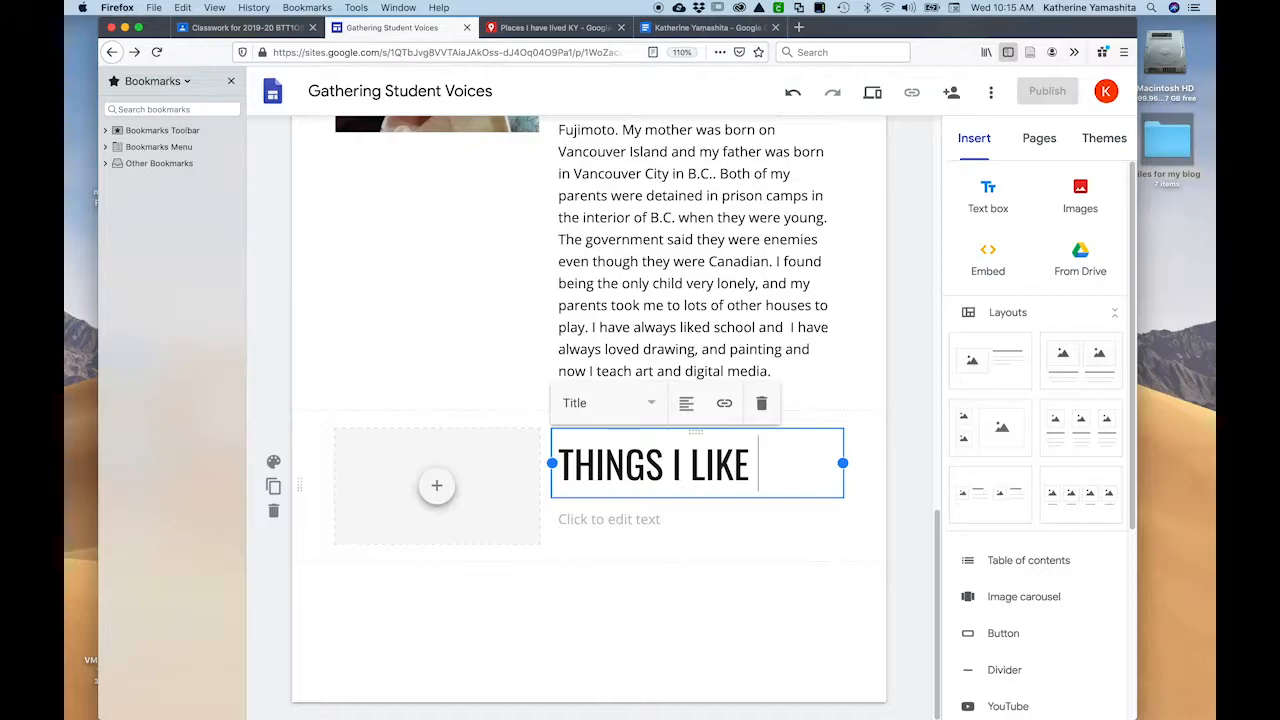
type(" TO DO")
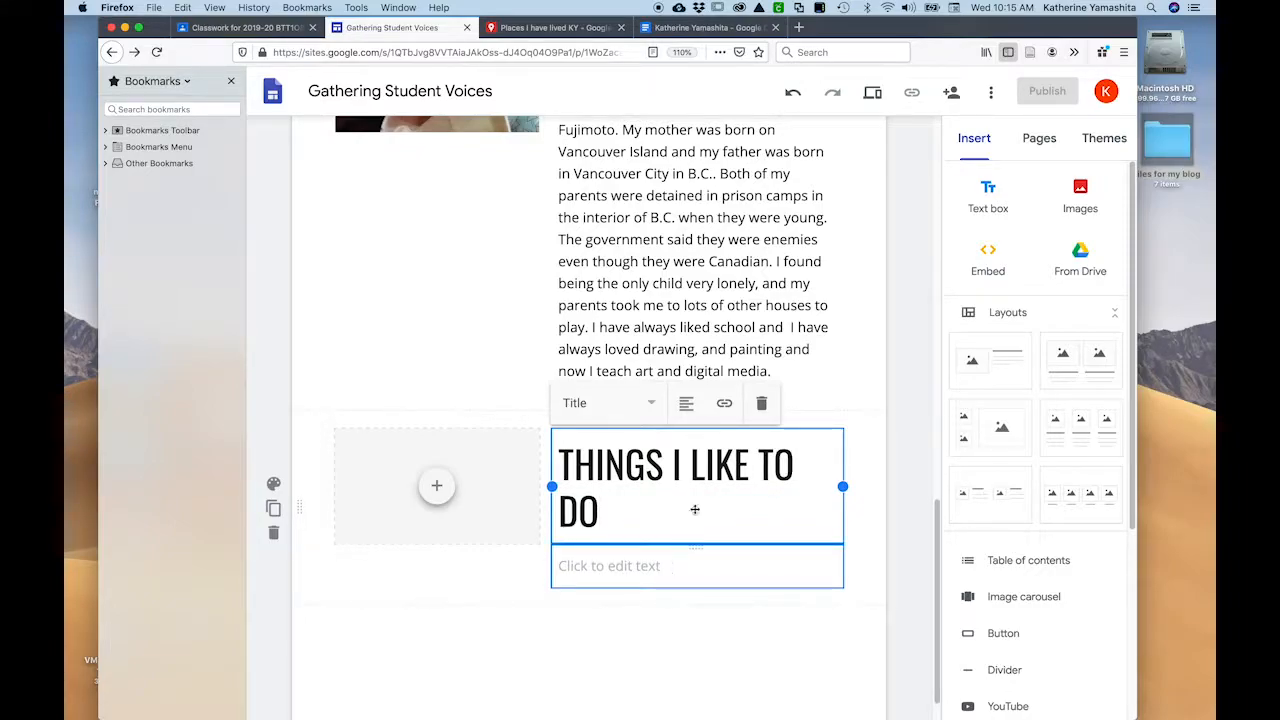
Copy the Topic 3 text from the worksheet document and paste it beneath the "THINGS I LIKE TO DO" title on the site page
left_click(688, 27)
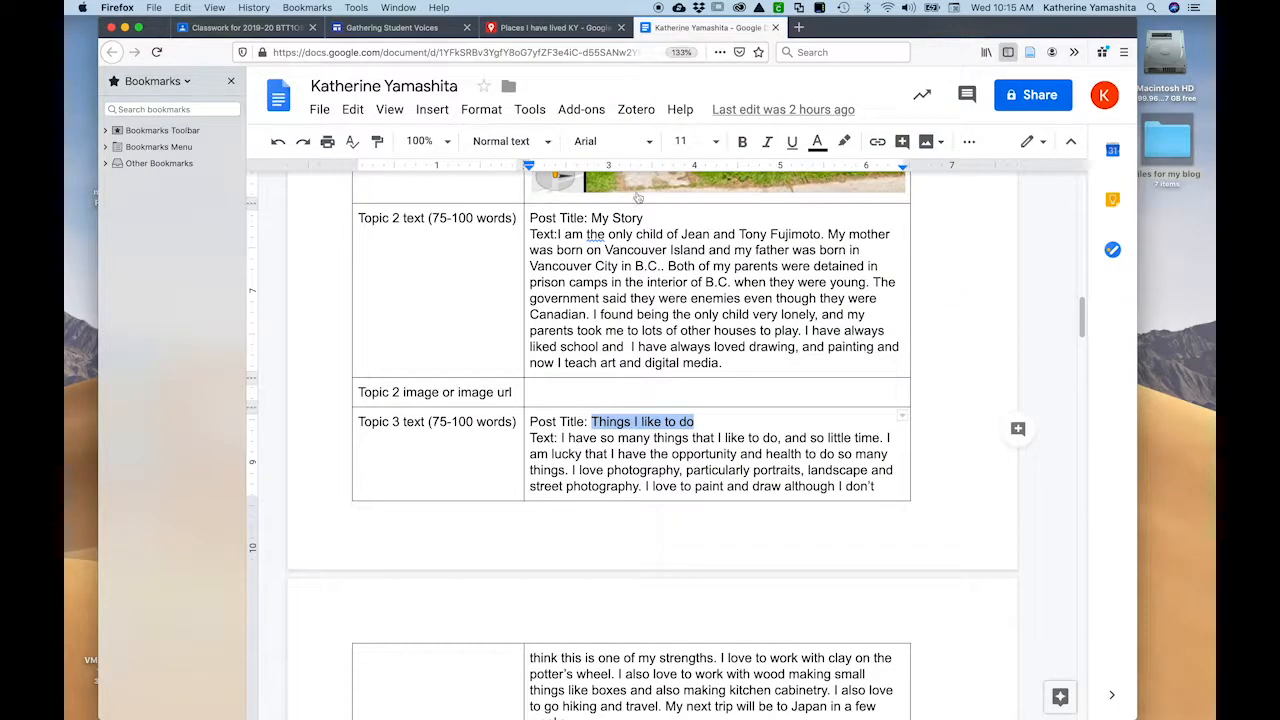
left_click_drag(561, 437, 570, 392)
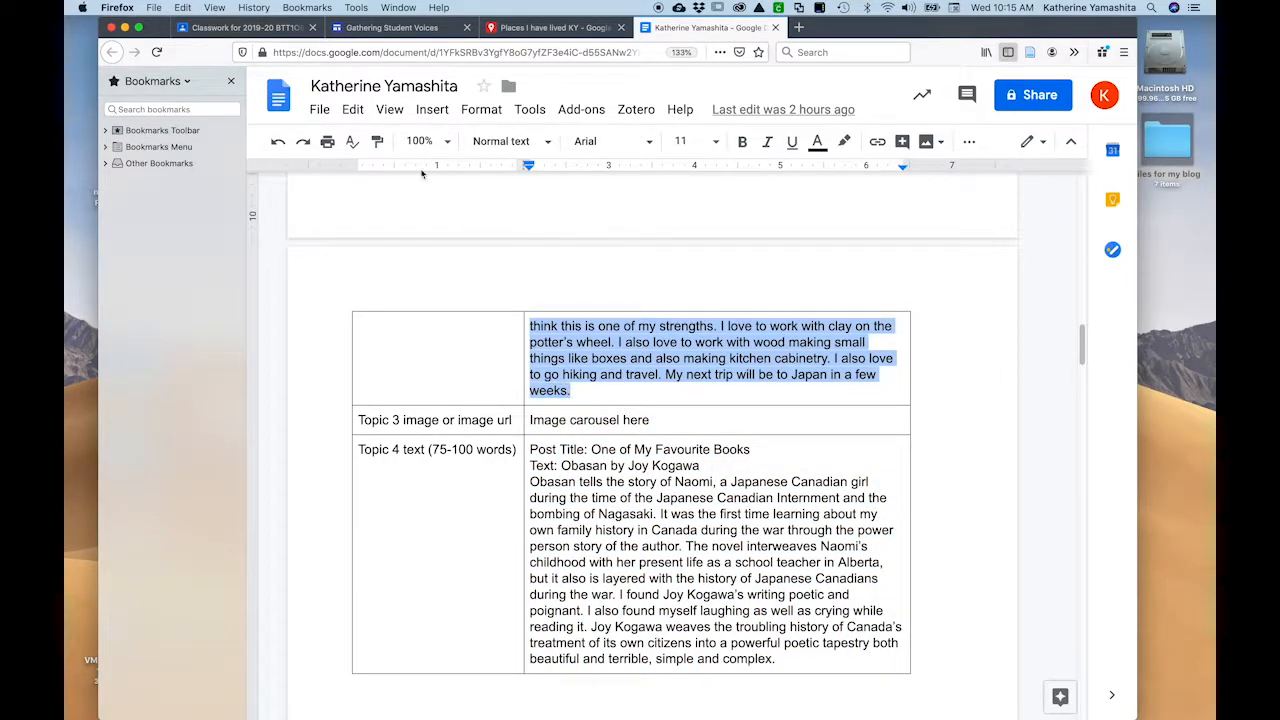
left_click(410, 30)
left_click(582, 548)
left_click(585, 570)
type("I have so many things that I like to do, and so little time. I am lucky that I have the opportunity and health to do so many things. I love photography, particularly portraits, landscape and street photography. I love to paint and draw although I don’t think this is one of my strengths. I love to work with clay on the potter’s wheel. I also love to work with wood making small things like boxes and also making kitchen cabinetry. I also love to go hiking and travel. My next trip will be to Japan in a few weeks.")
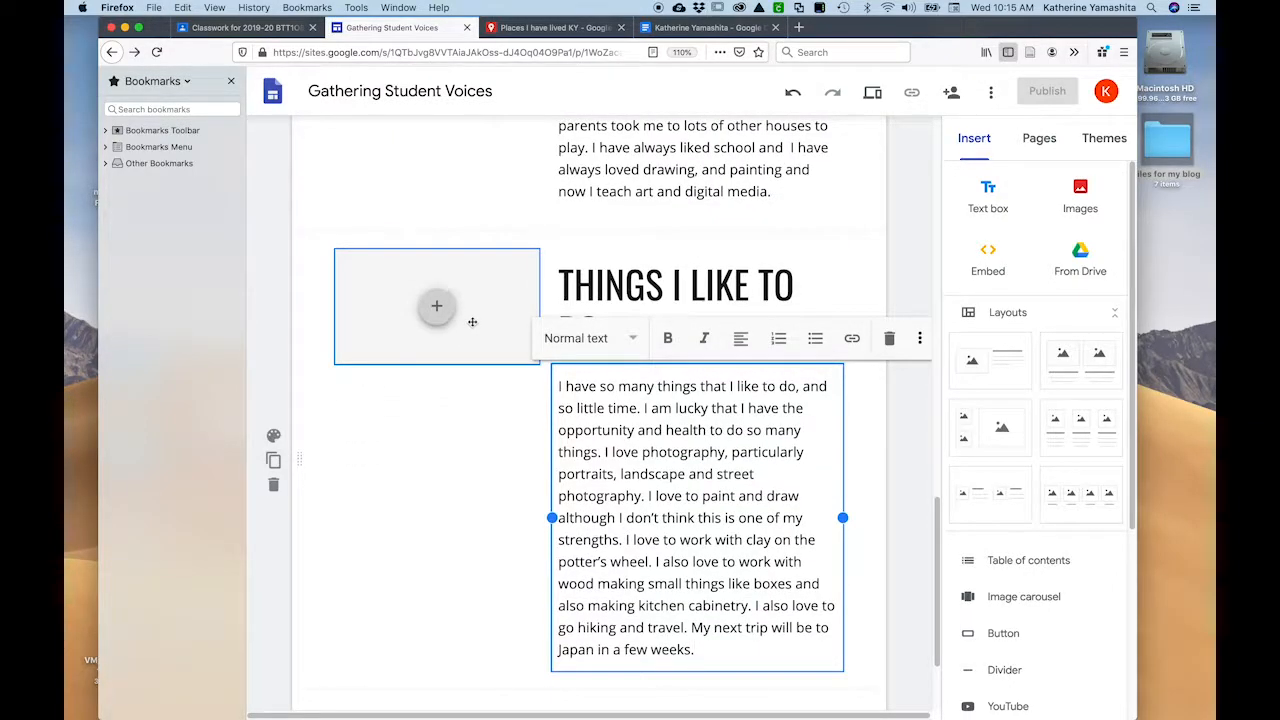
Start an image carousel for the "Things I like to do" post and browse to the "carousel" folder for the image upload
left_click_drag(472, 320, 474, 397)
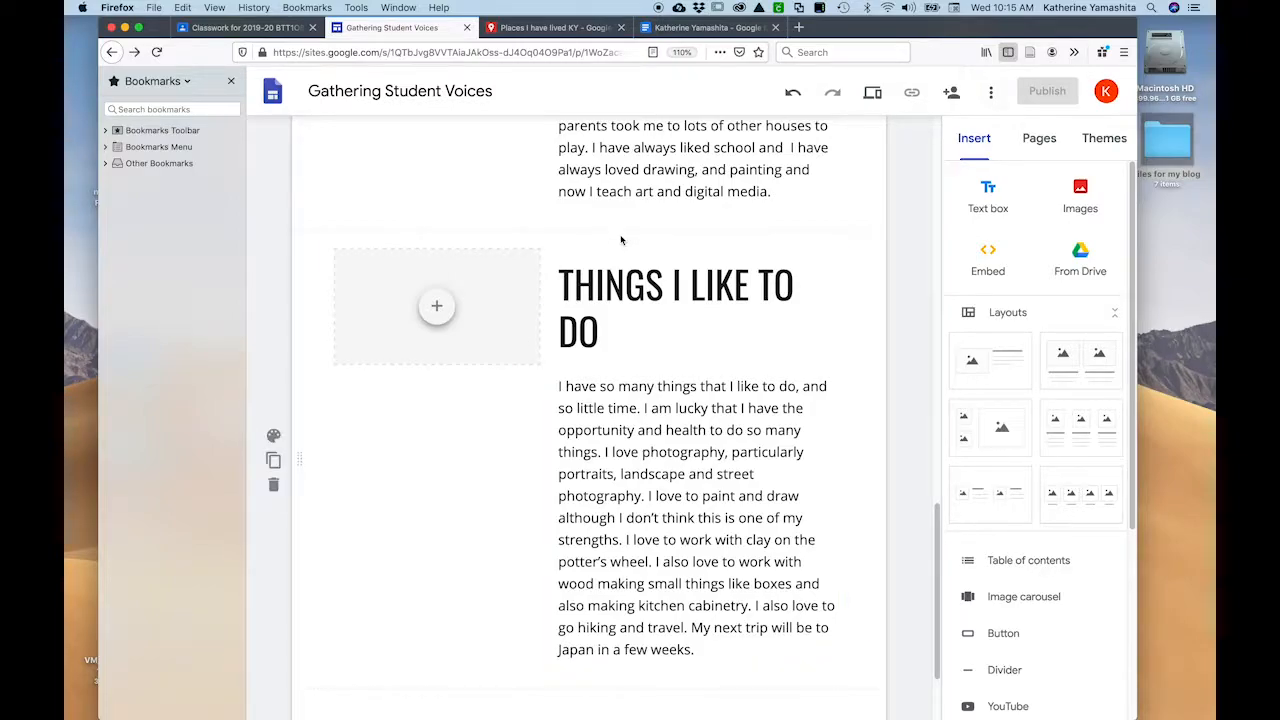
scroll(620, 240, "down", 3)
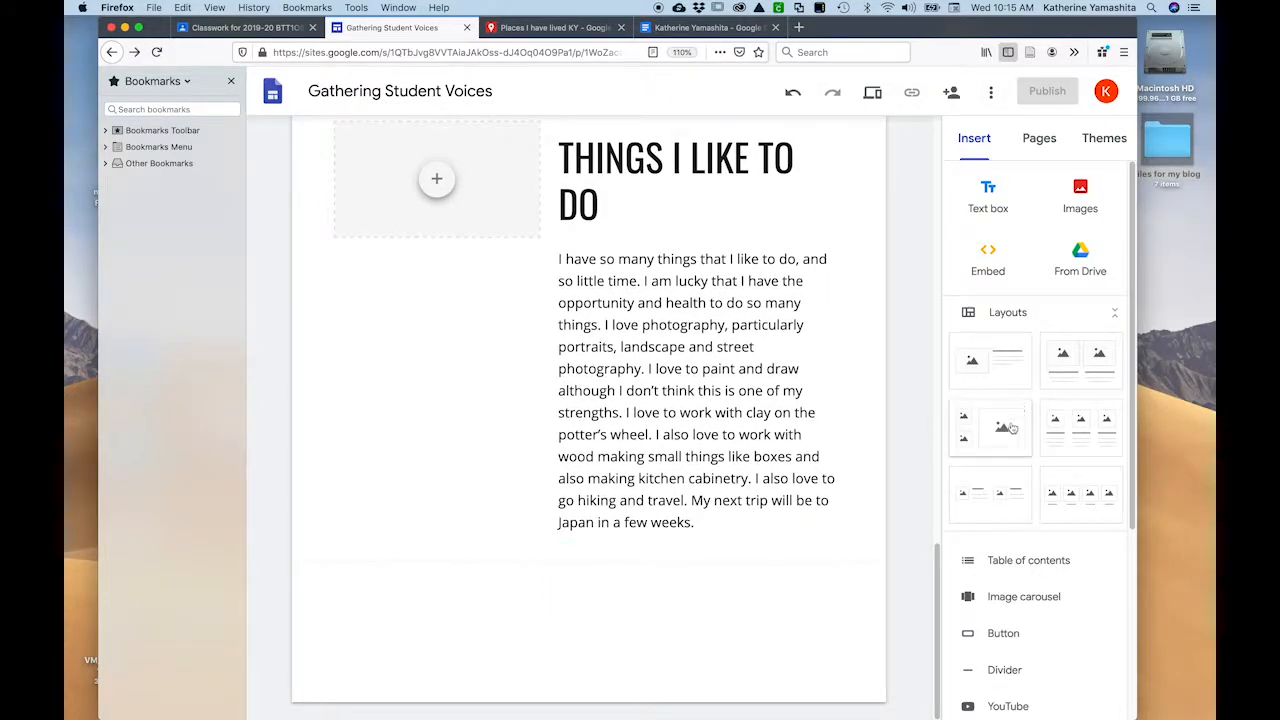
left_click(998, 600)
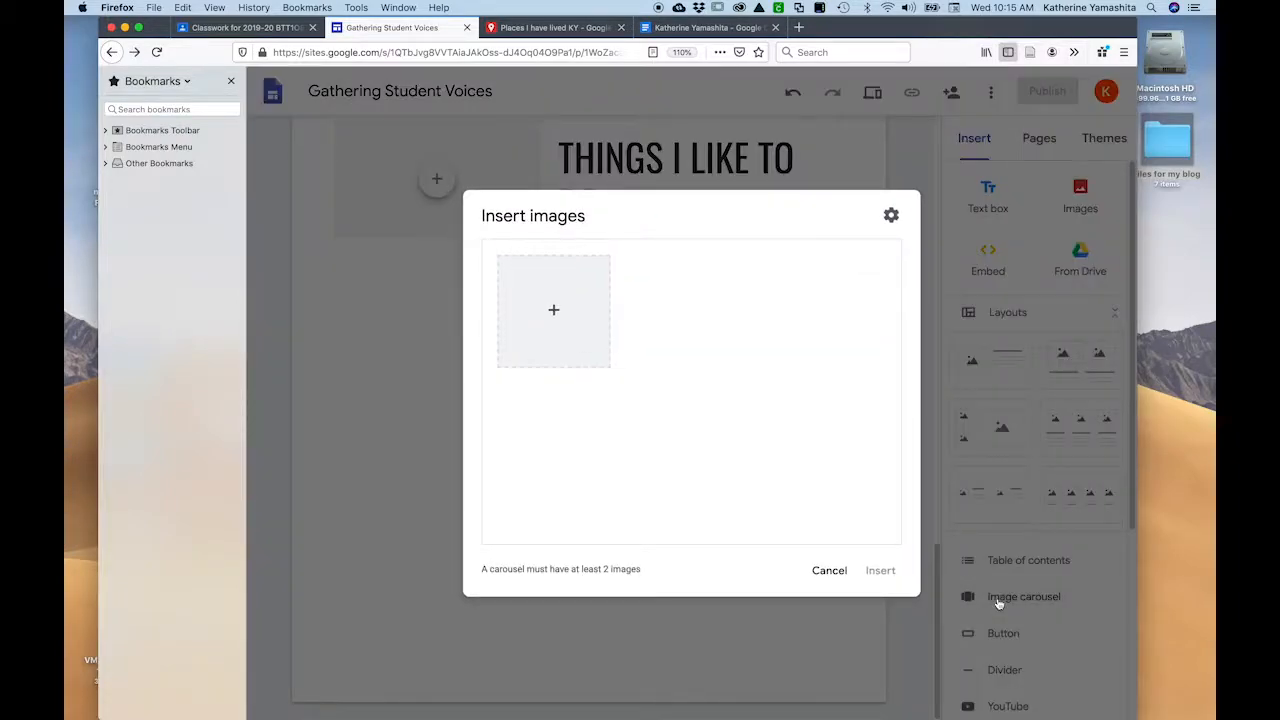
left_click(555, 312)
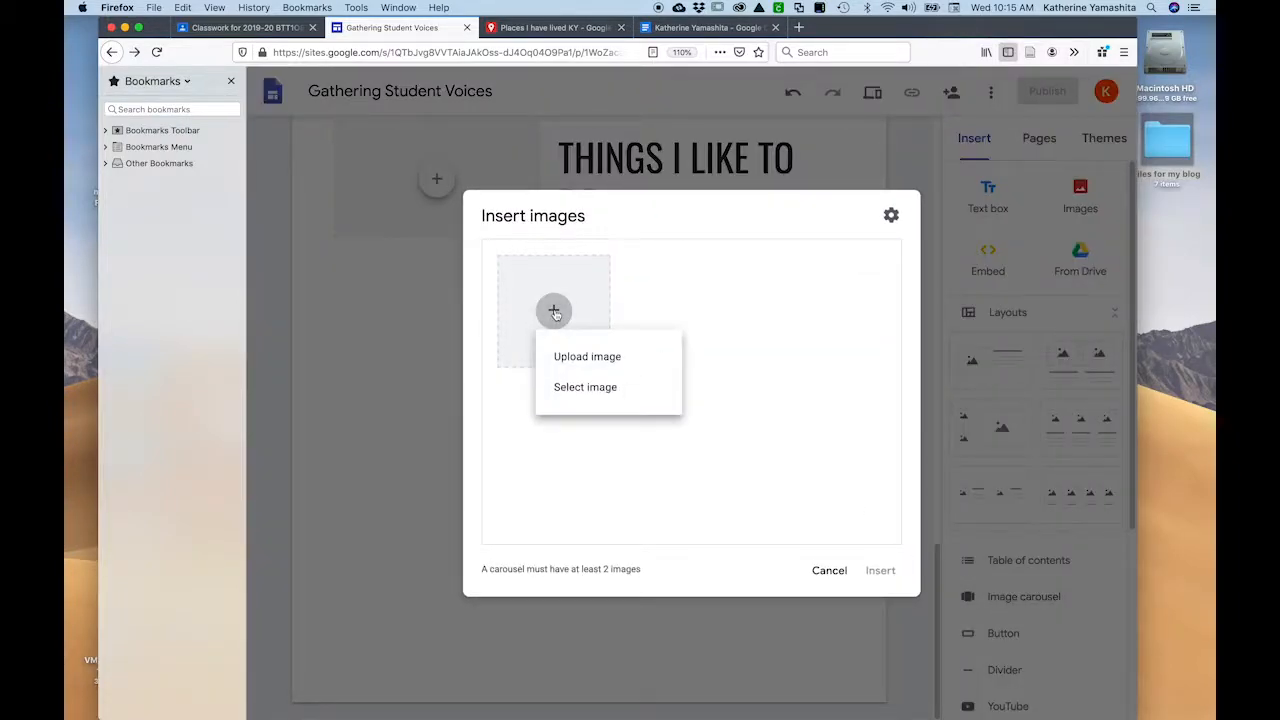
left_click(573, 358)
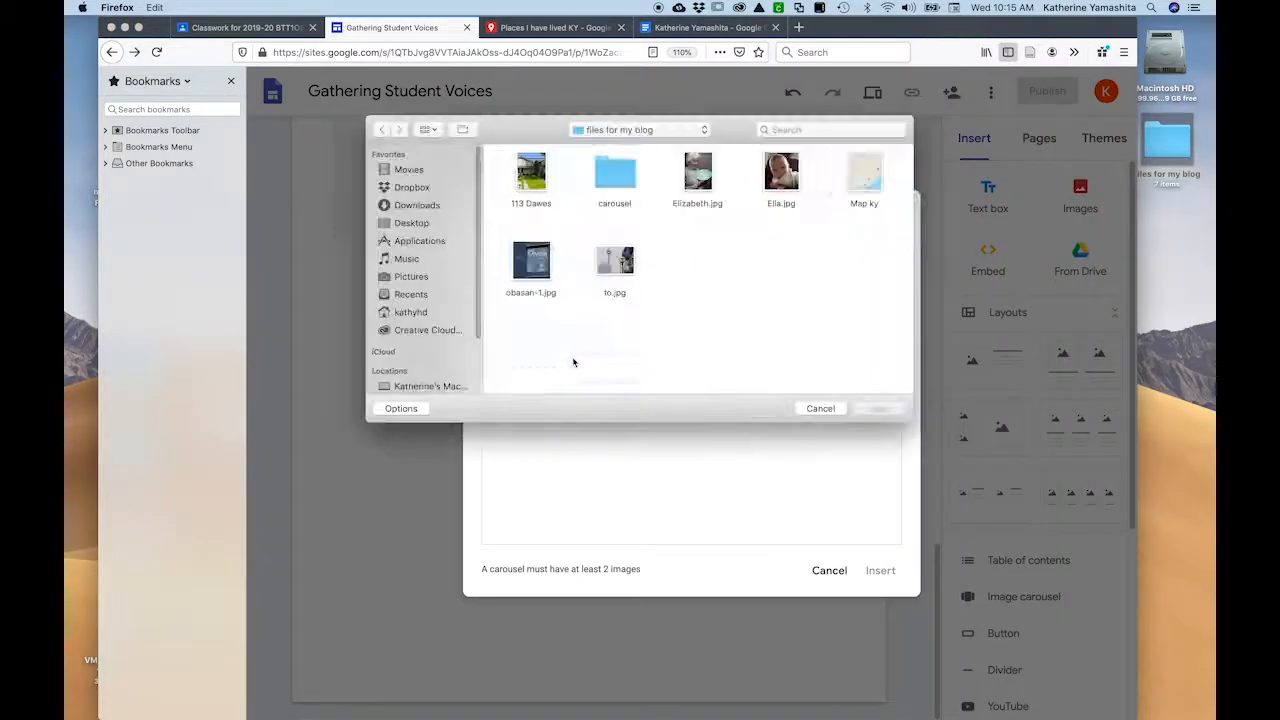
double_click(614, 175)
Select all eight images in the "carousel" folder and upload them to the image carousel
left_click(535, 178)
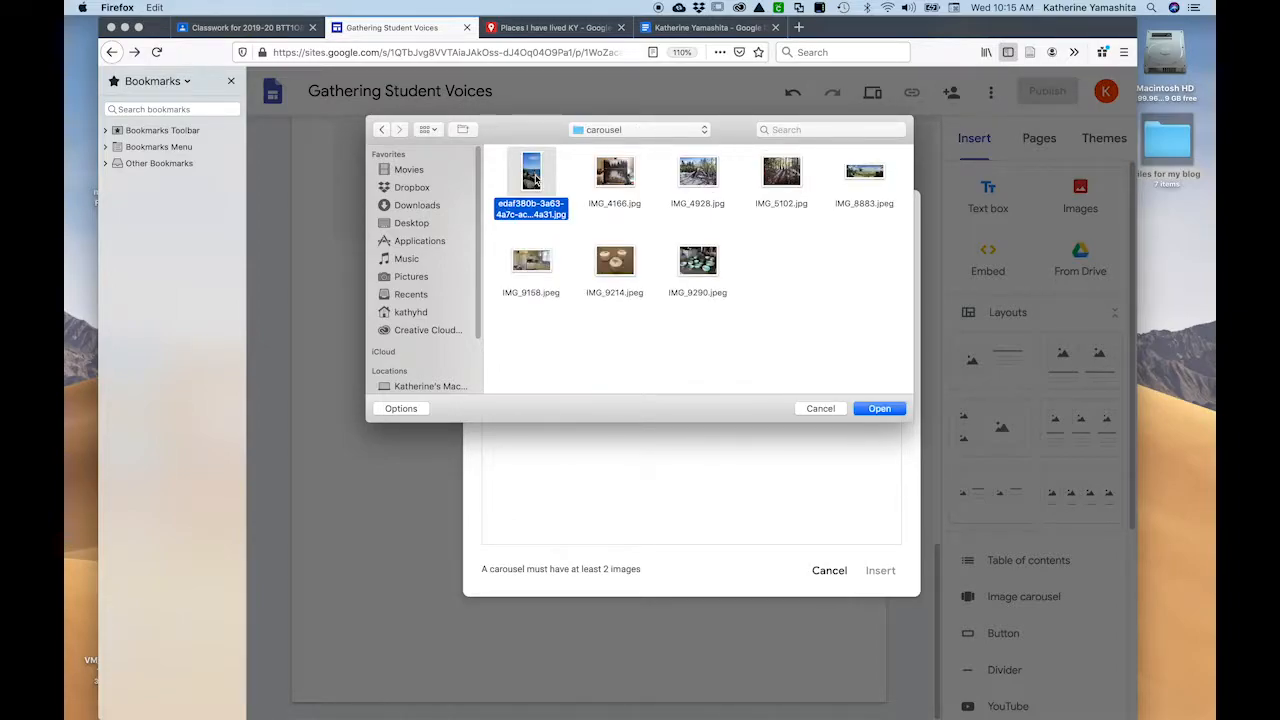
left_click(614, 175, "super")
left_click(697, 175, "super")
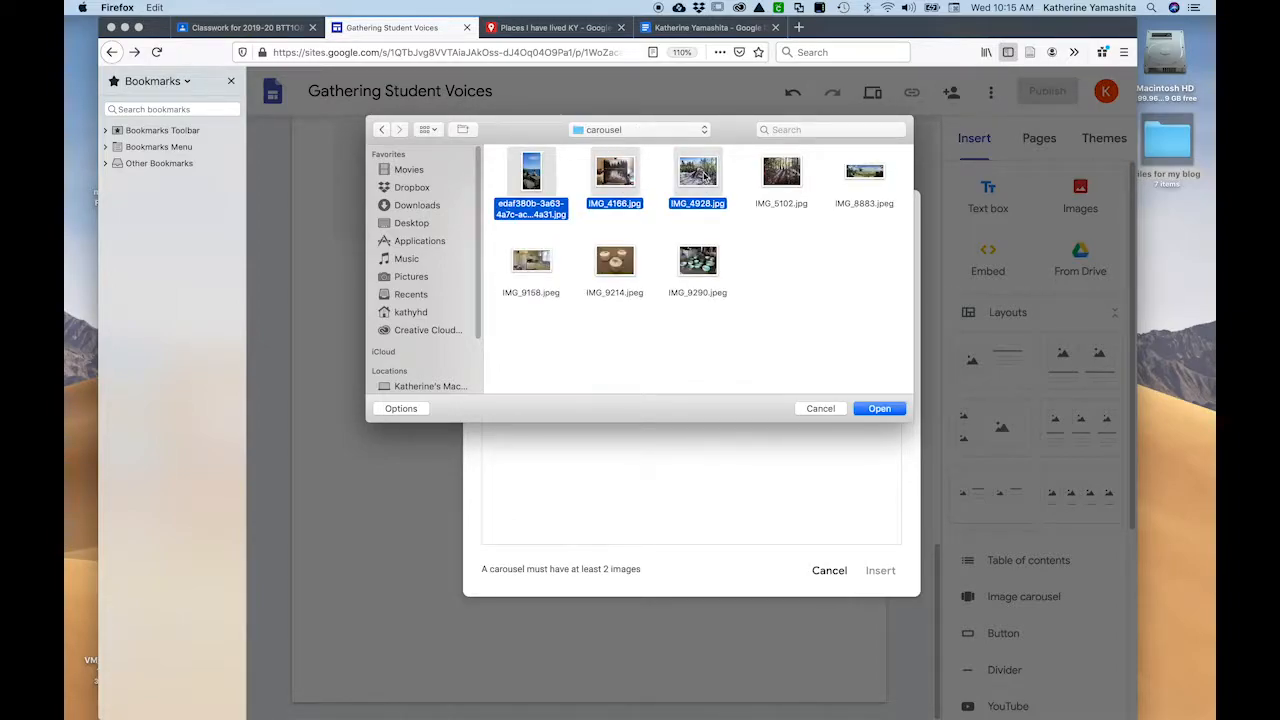
left_click(771, 175, "super")
left_click(859, 175, "super")
left_click(700, 262, "super")
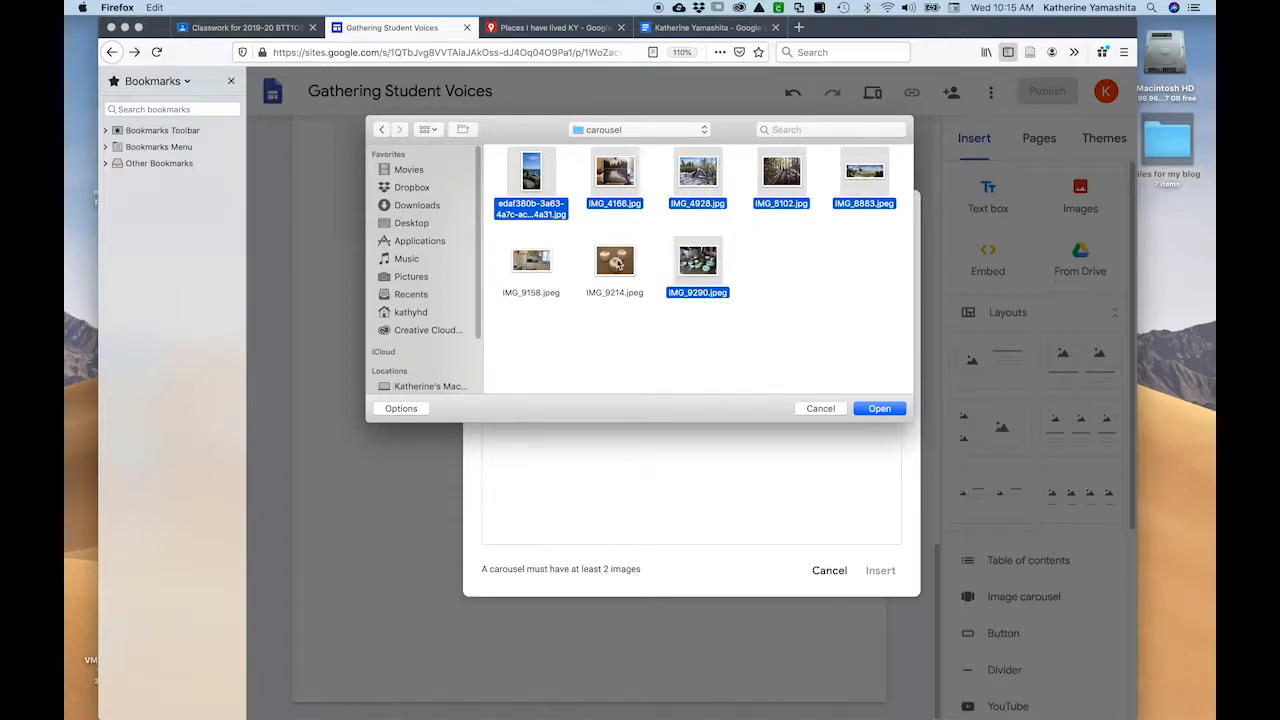
left_click(606, 266, "super")
left_click(537, 265, "super")
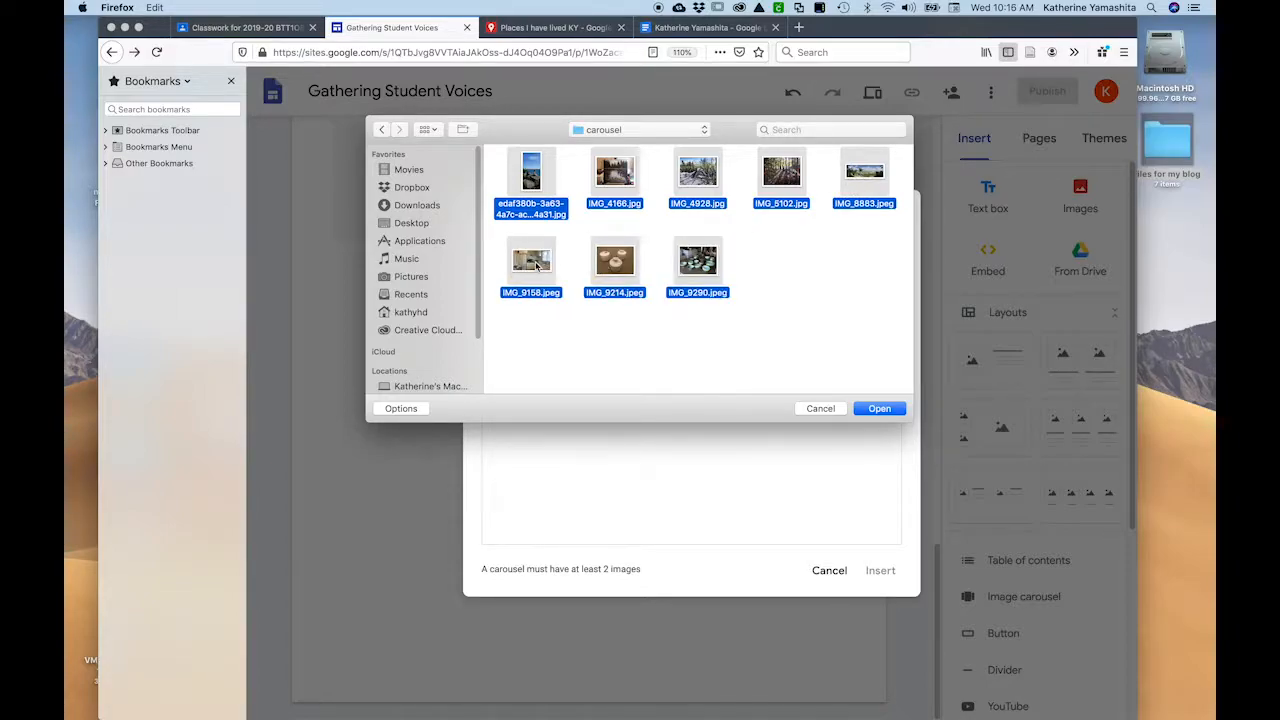
left_click(878, 409)
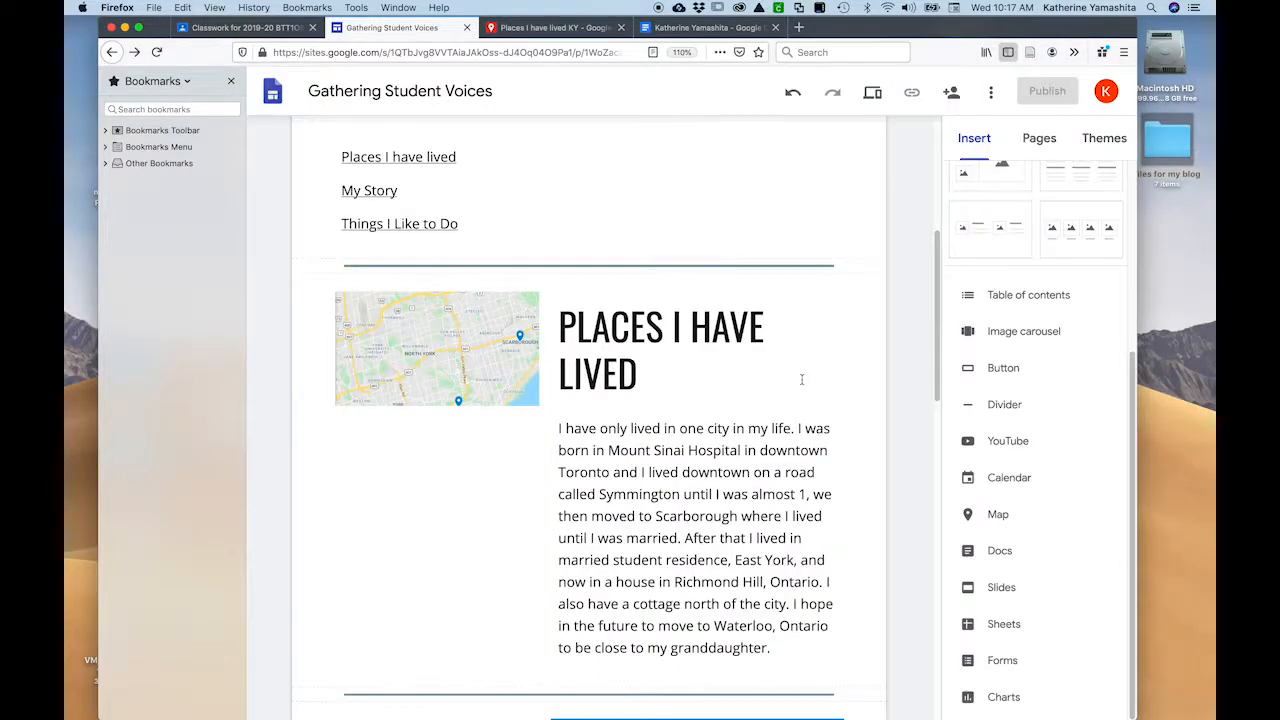
Widen the browser window so the site page has more room
scroll(801, 379, "down", 1)
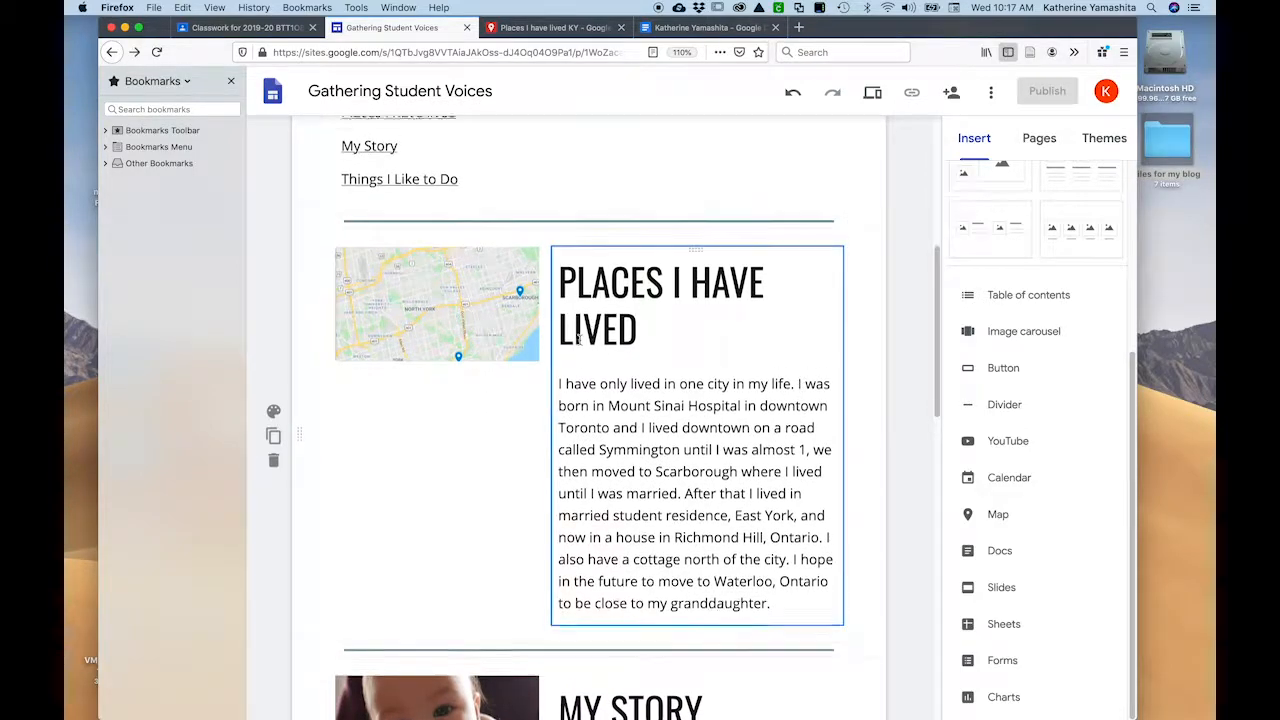
scroll(579, 339, "up", 4)
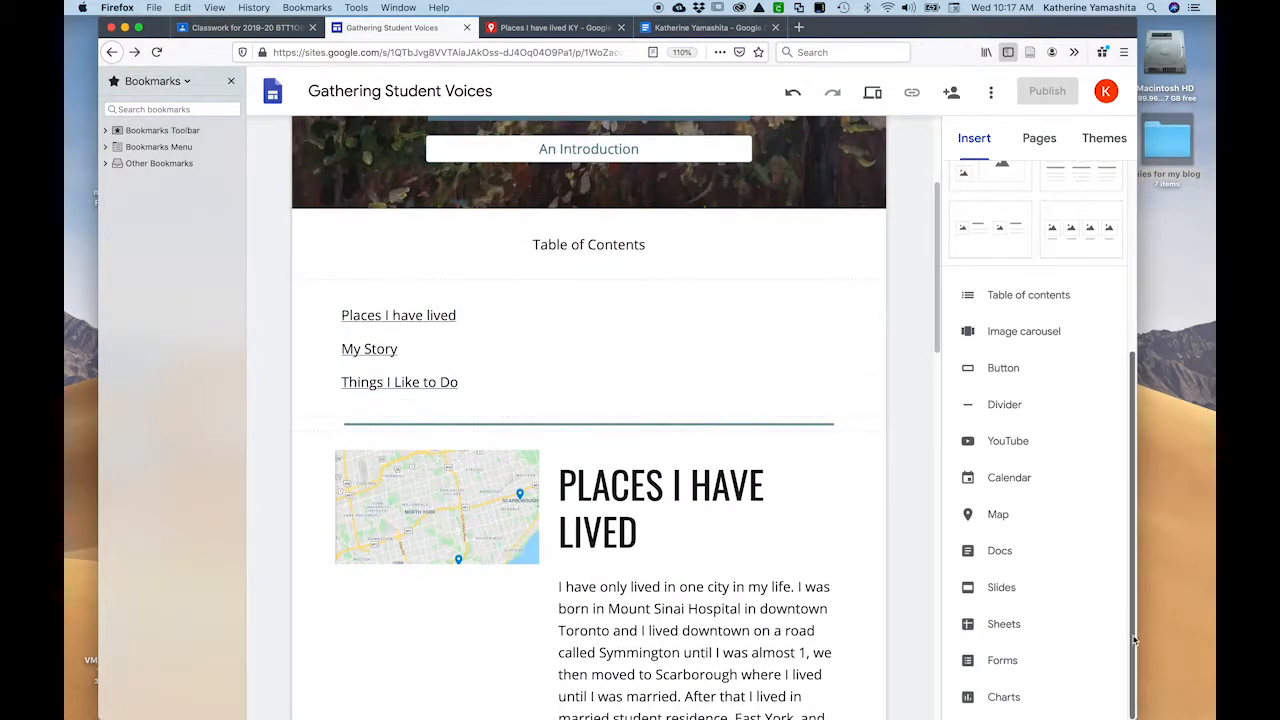
left_click_drag(1134, 637, 1205, 637)
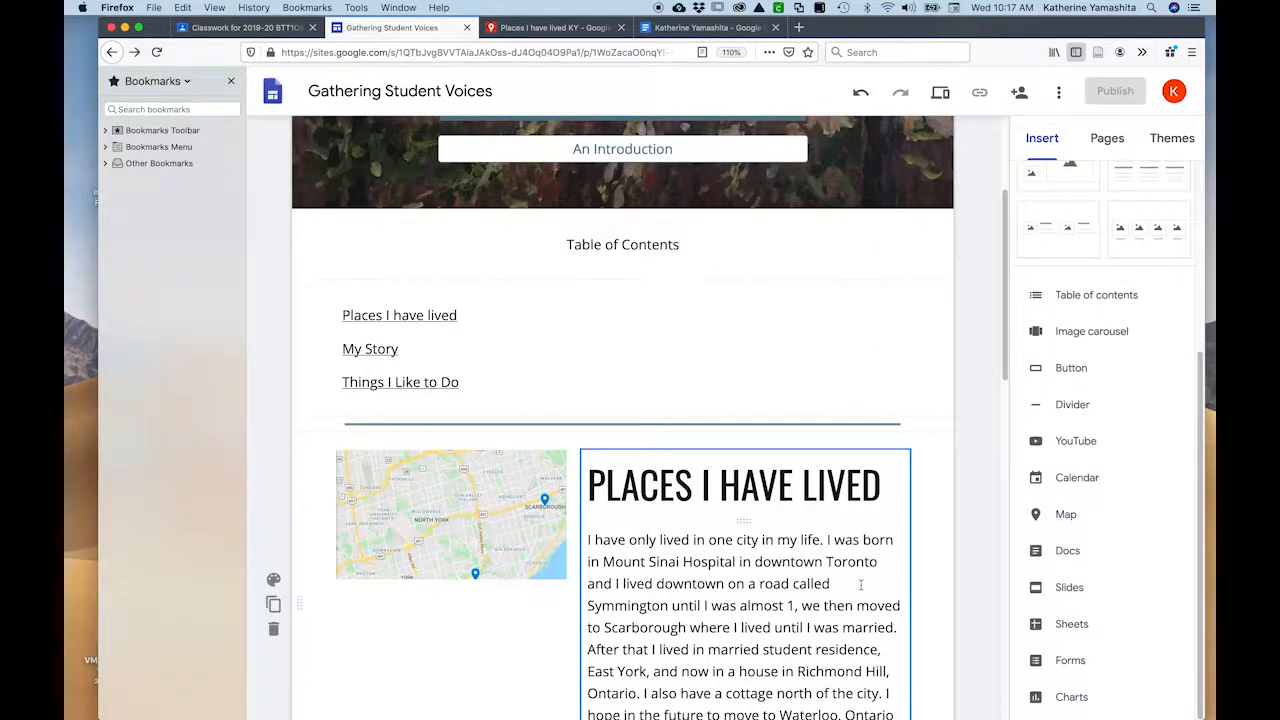
Apply the light grey background style to the "Places I have lived" section
scroll(860, 585, "up", 1)
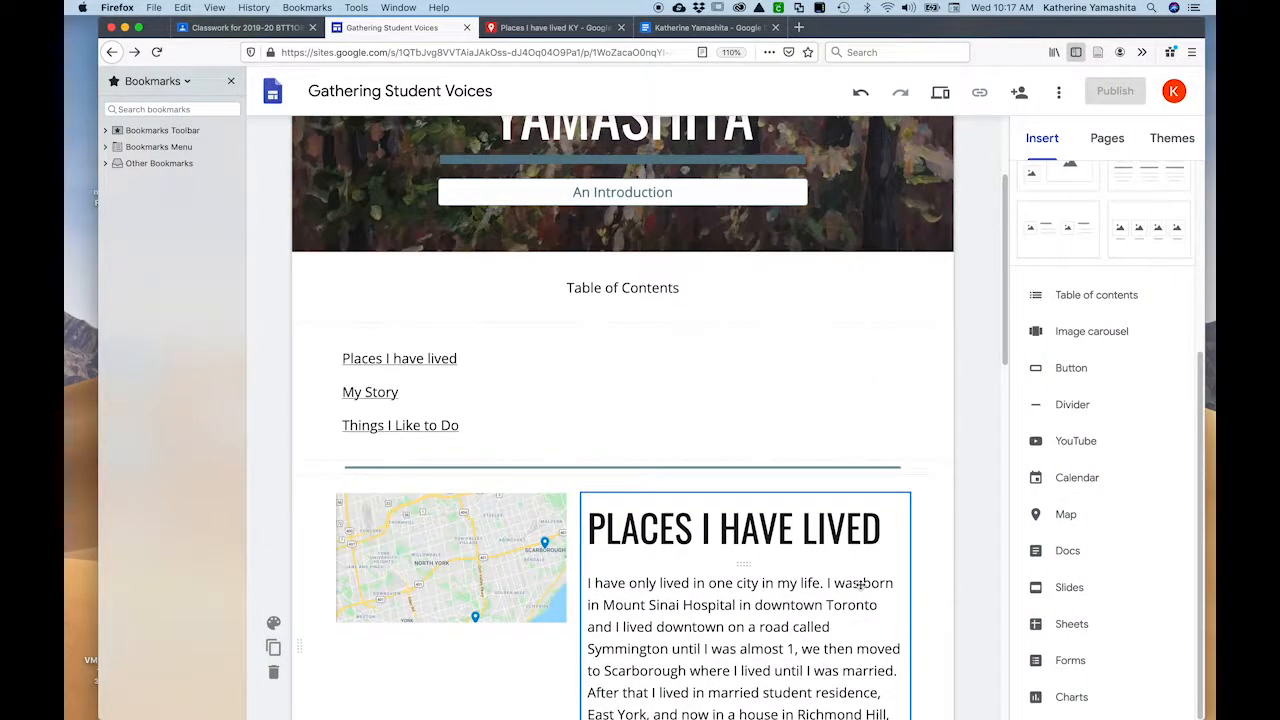
scroll(860, 584, "down", 5)
scroll(860, 584, "up", 8)
scroll(860, 584, "down", 6)
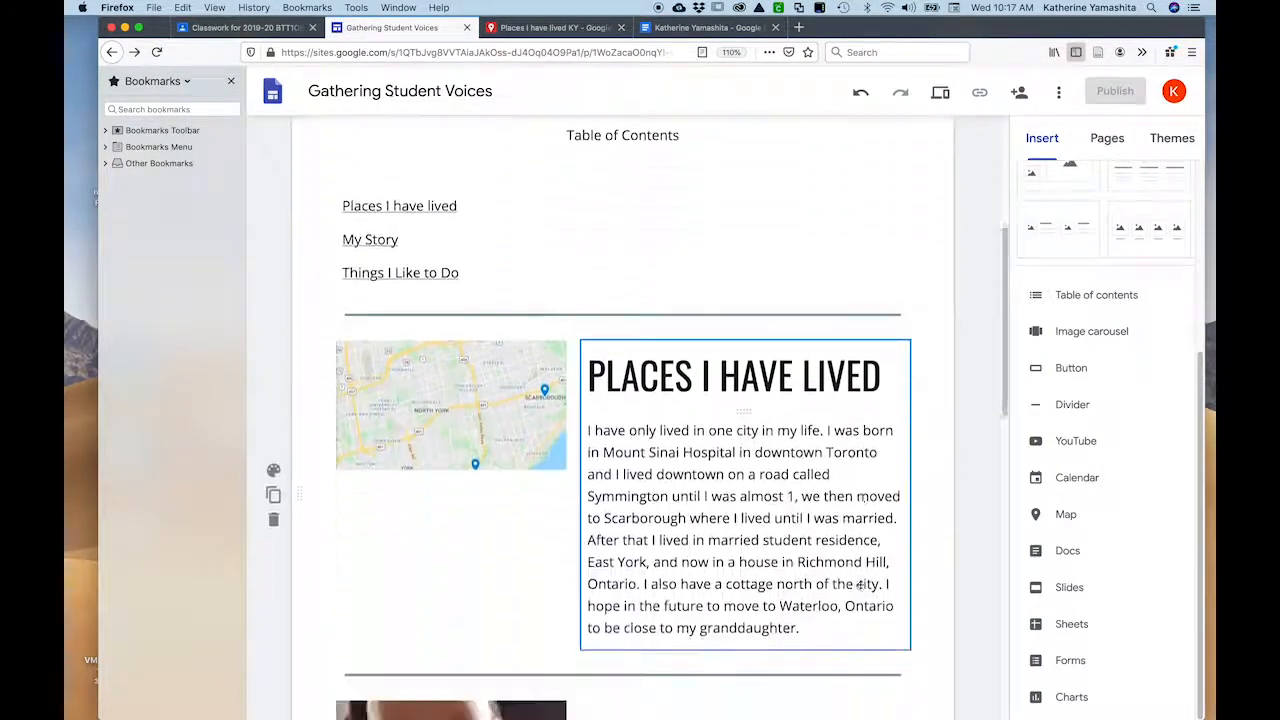
scroll(860, 584, "down", 2)
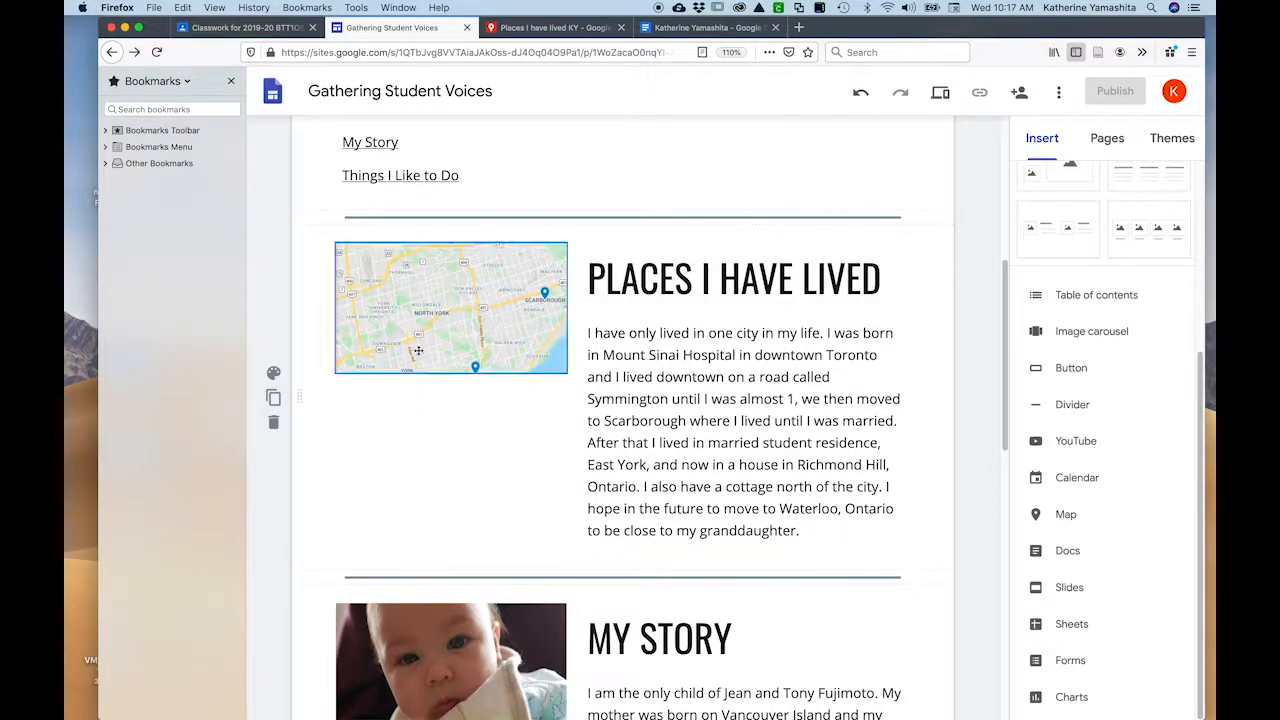
scroll(433, 343, "up", 1)
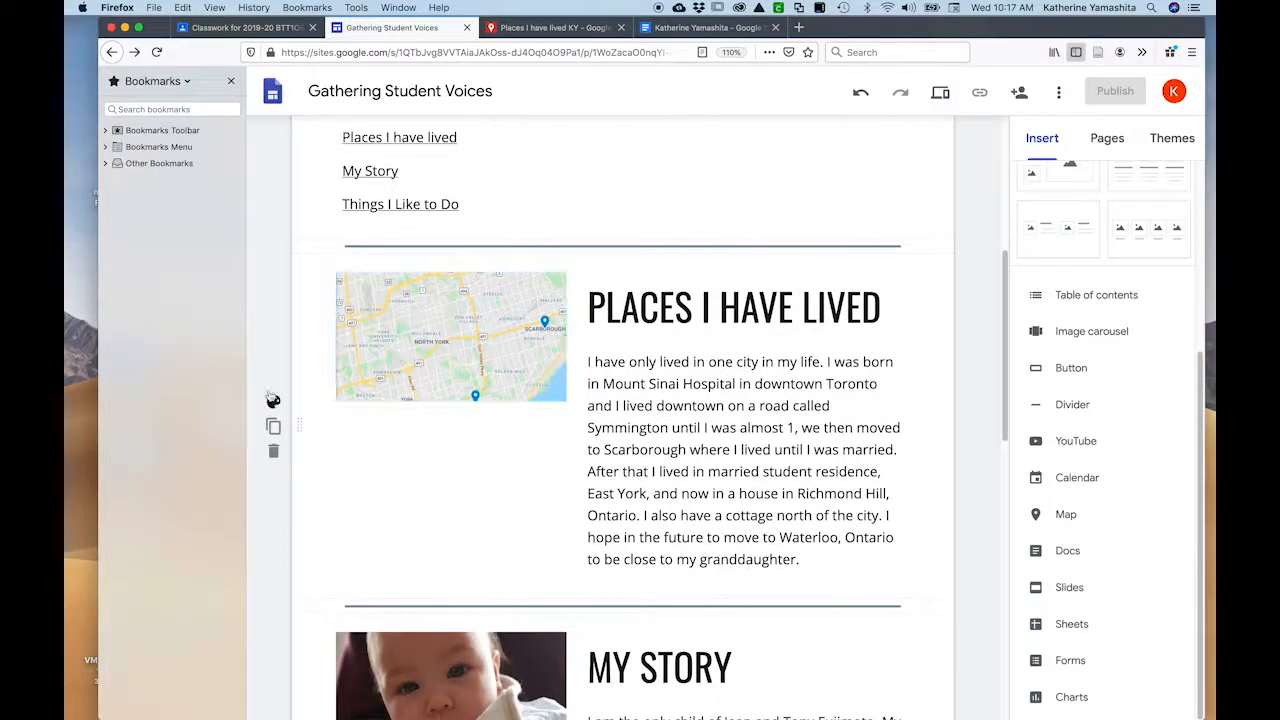
left_click(273, 401)
left_click(349, 423)
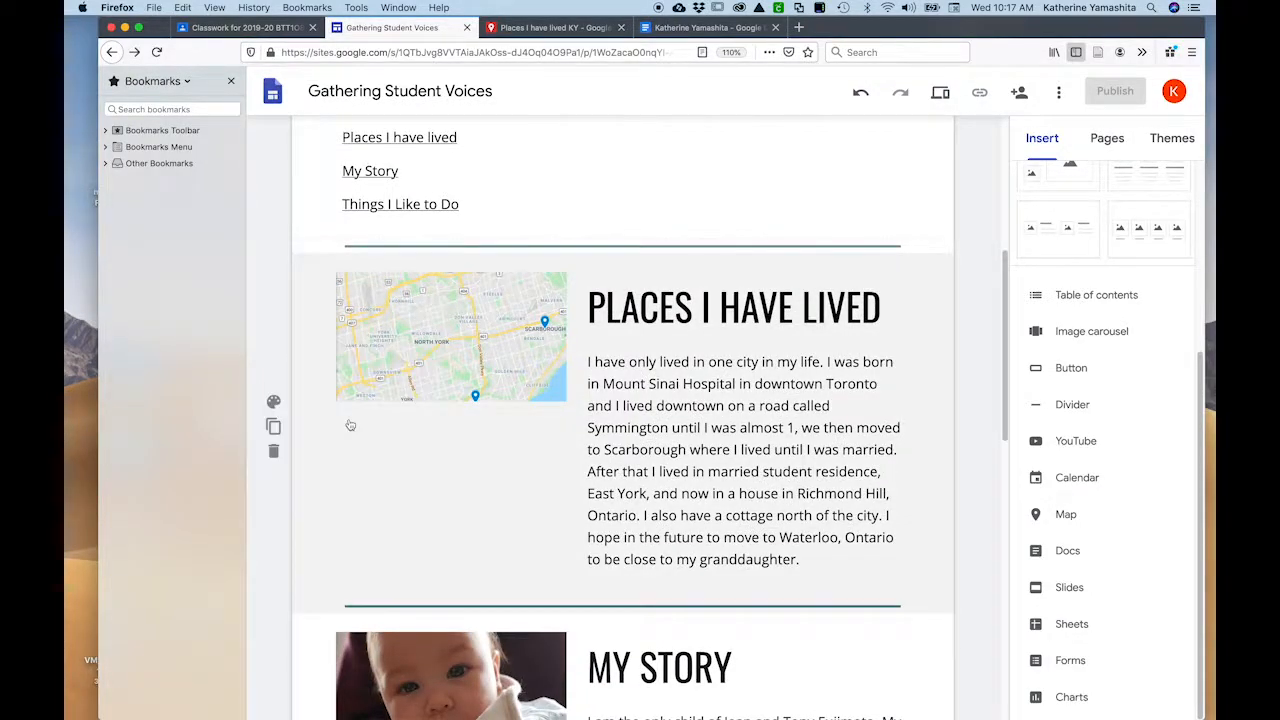
Give the "Things I like to do" section the same light grey background as the "Places I have lived" section
scroll(545, 406, "down", 5)
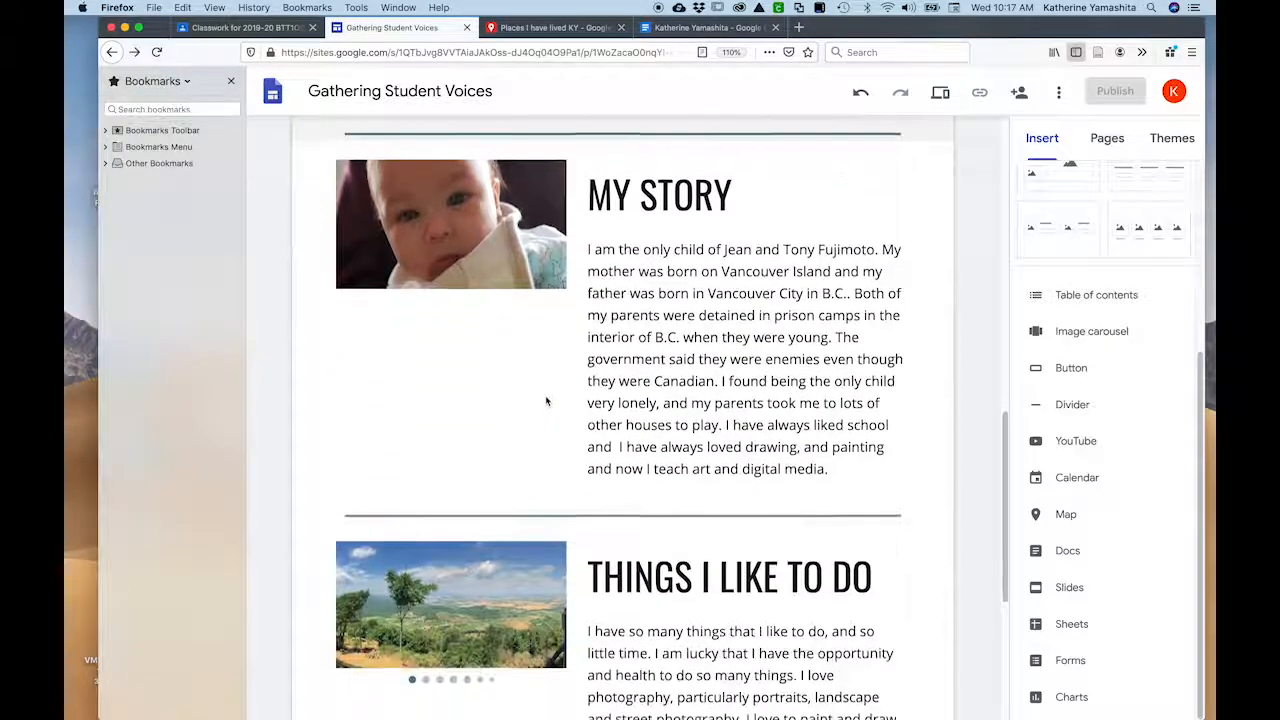
scroll(517, 564, "down", 1)
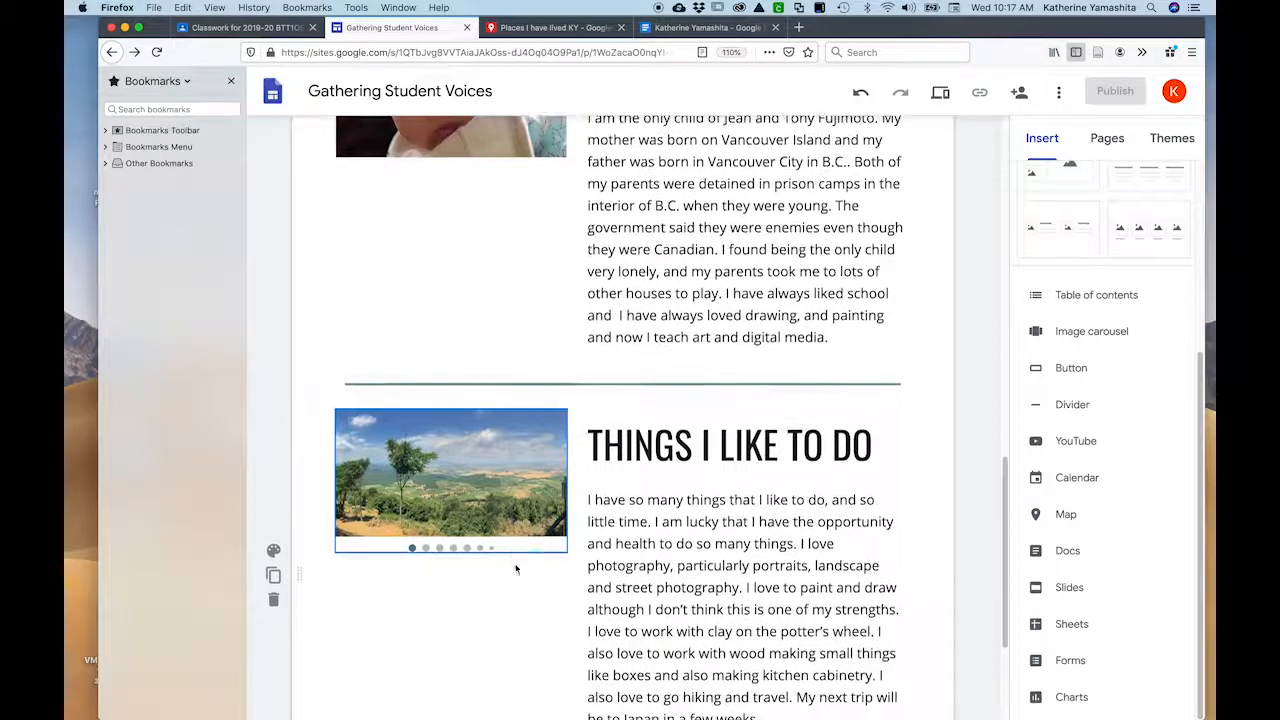
left_click(271, 551)
left_click(331, 577)
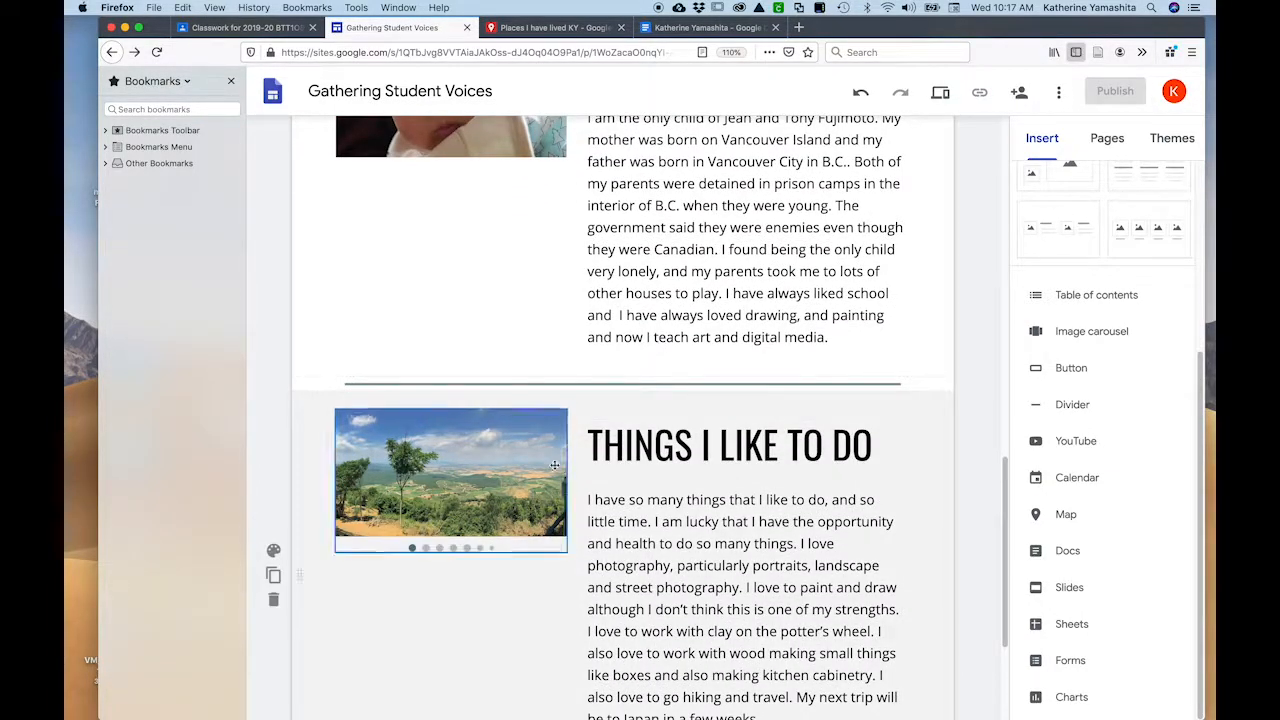
Review the page's sections from end to start, preview the site, and shift the browser window slightly
scroll(561, 462, "up", 6)
scroll(561, 462, "down", 9)
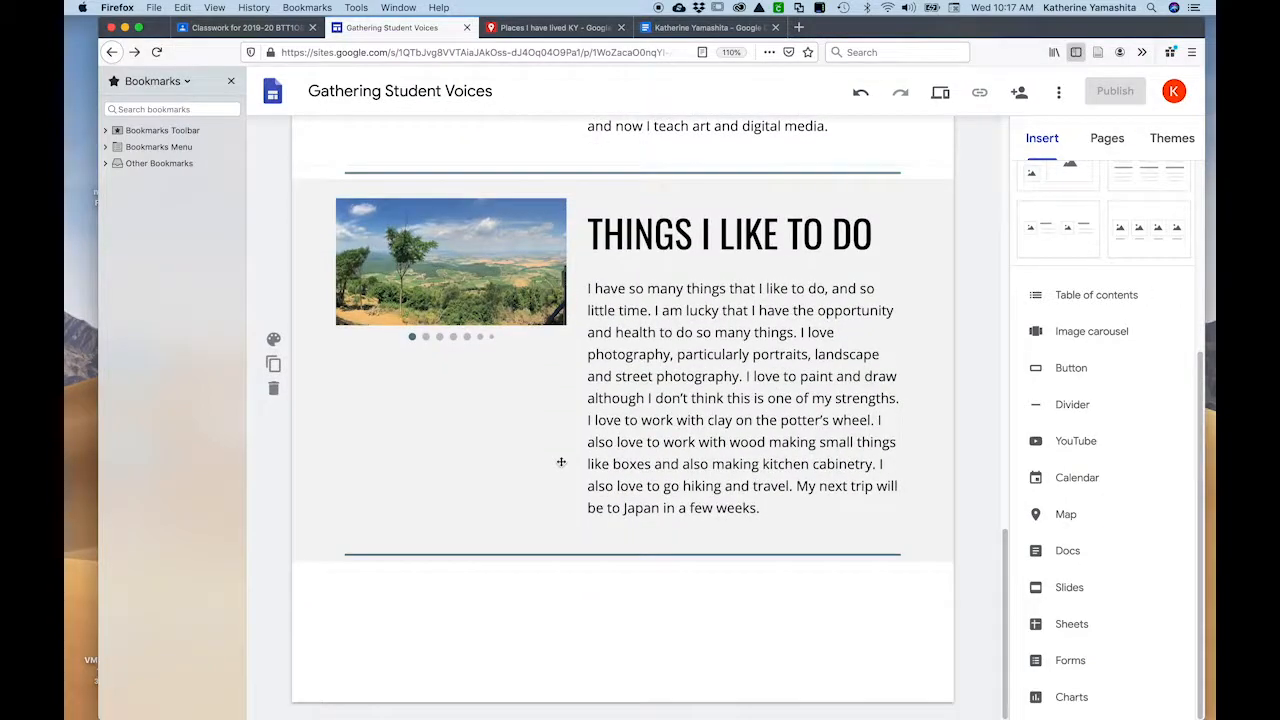
scroll(561, 462, "up", 10)
scroll(561, 462, "up", 3)
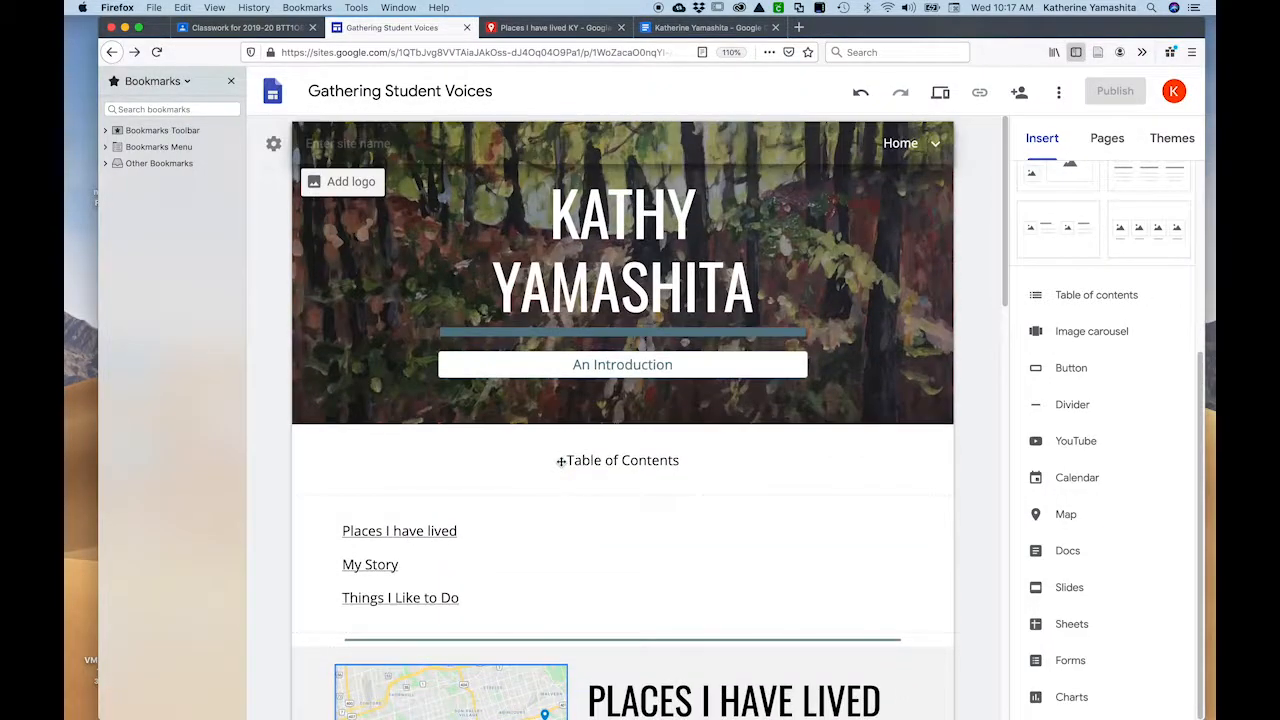
left_click(939, 94)
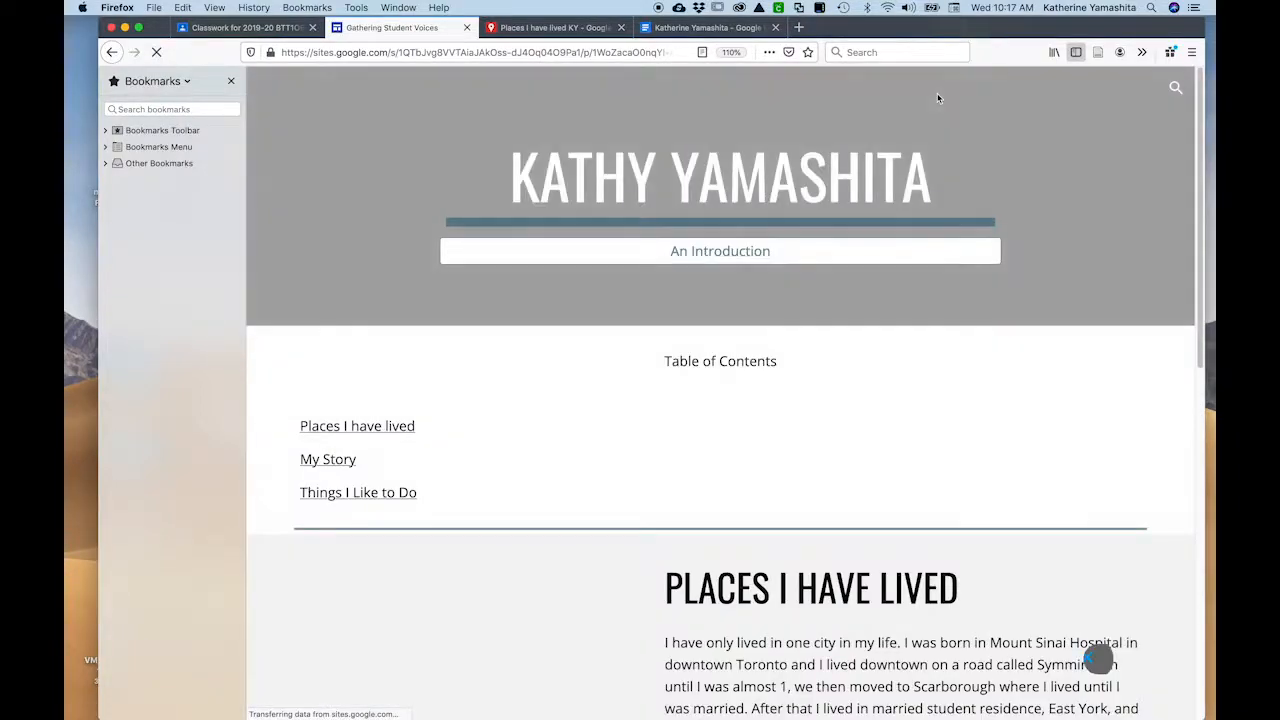
left_click_drag(1004, 27, 970, 27)
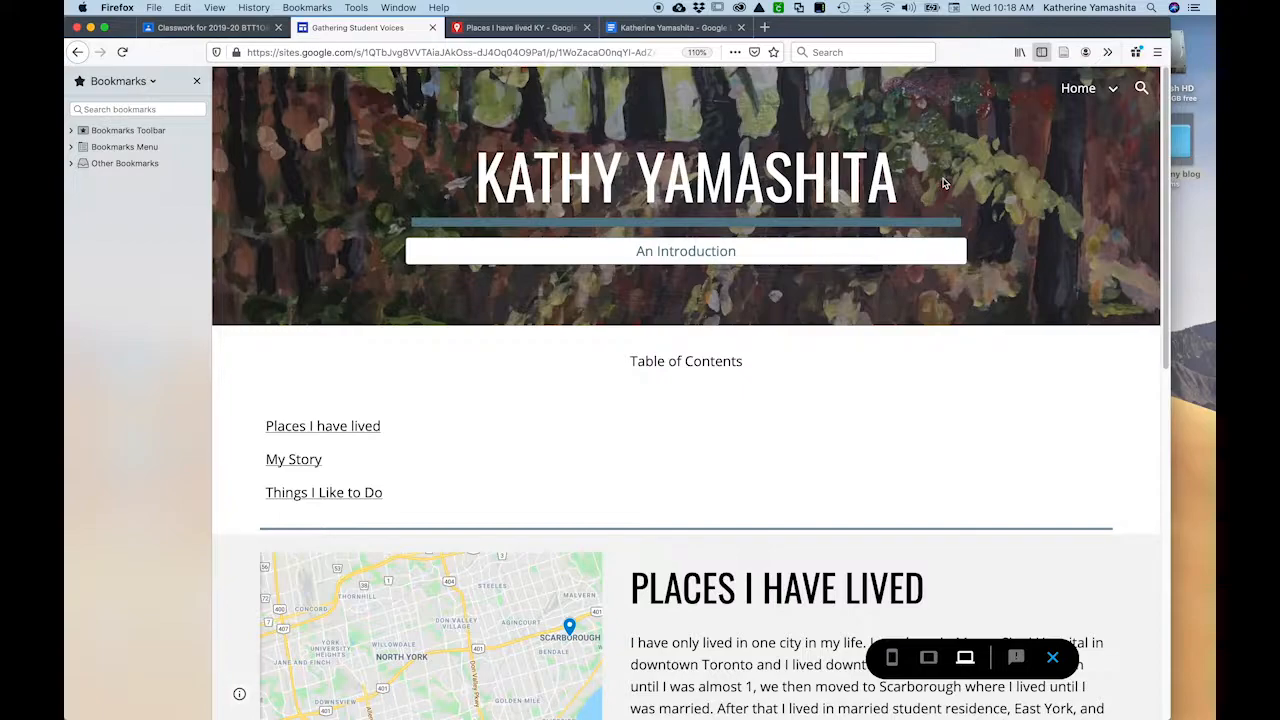
Test the "An Introduction" link in the preview by opening its Voki, playing and pausing it, and return to the site preview
left_click(762, 250)
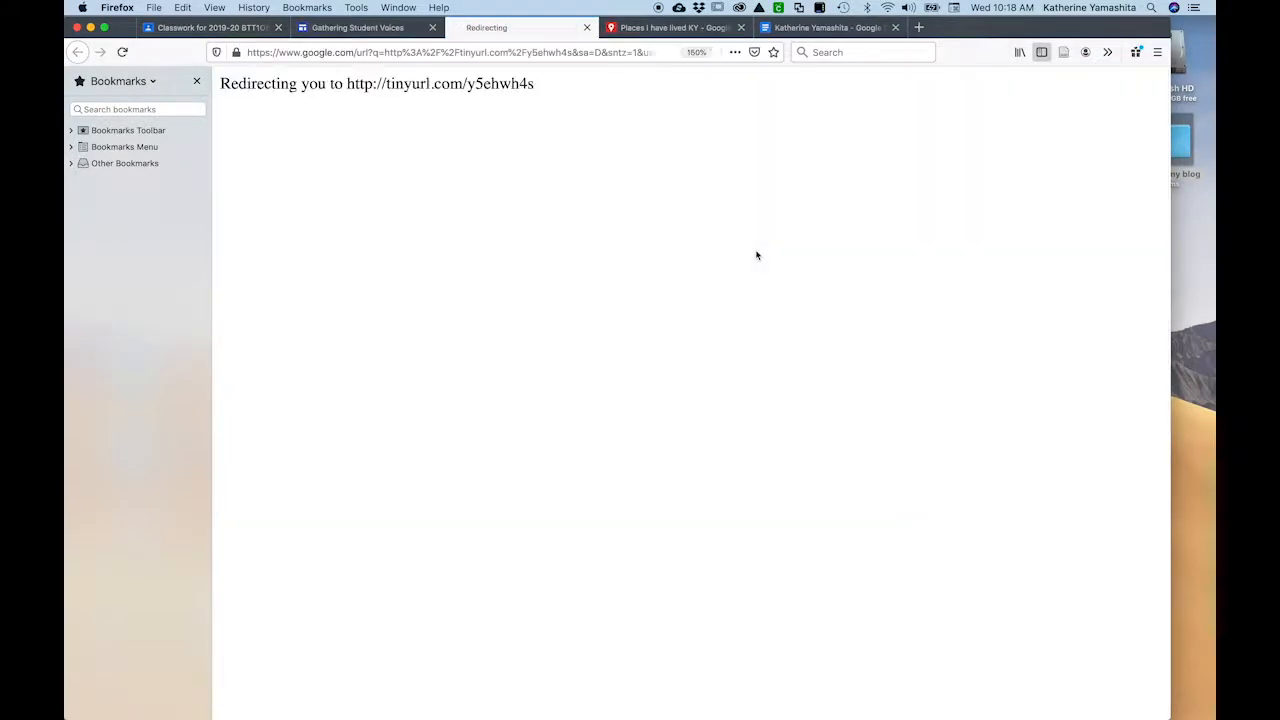
left_click(292, 178)
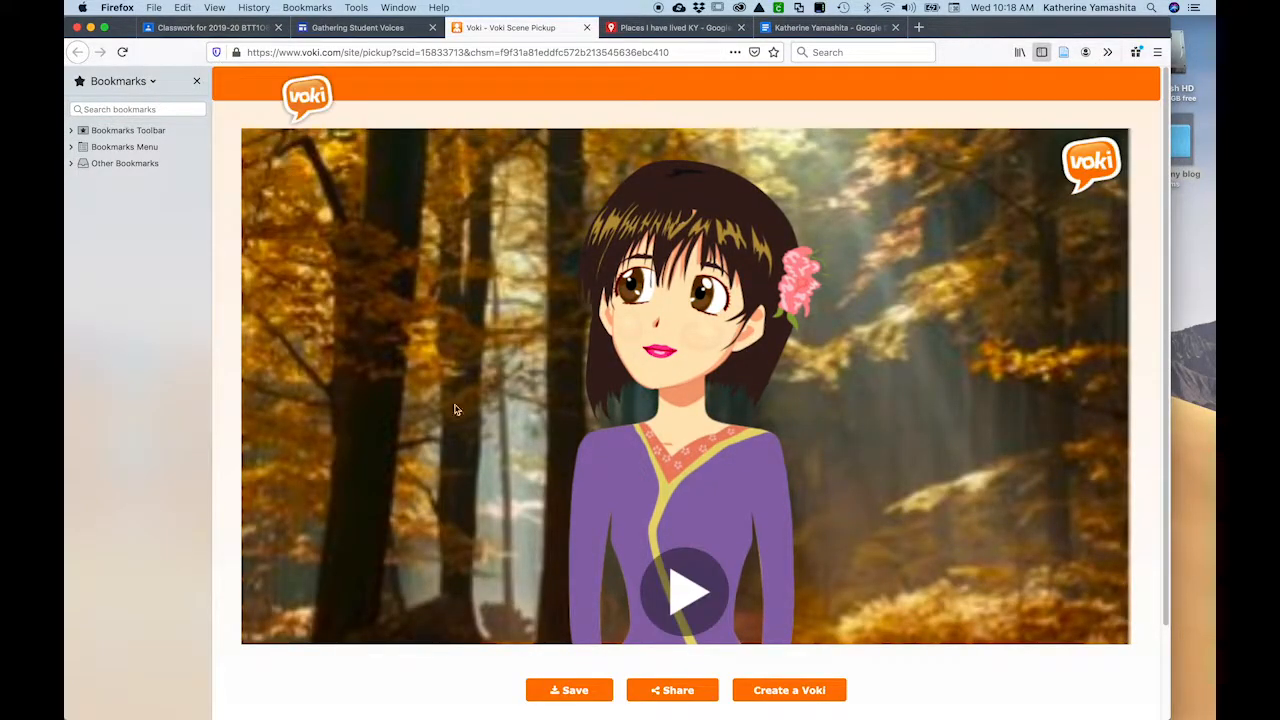
left_click(680, 595)
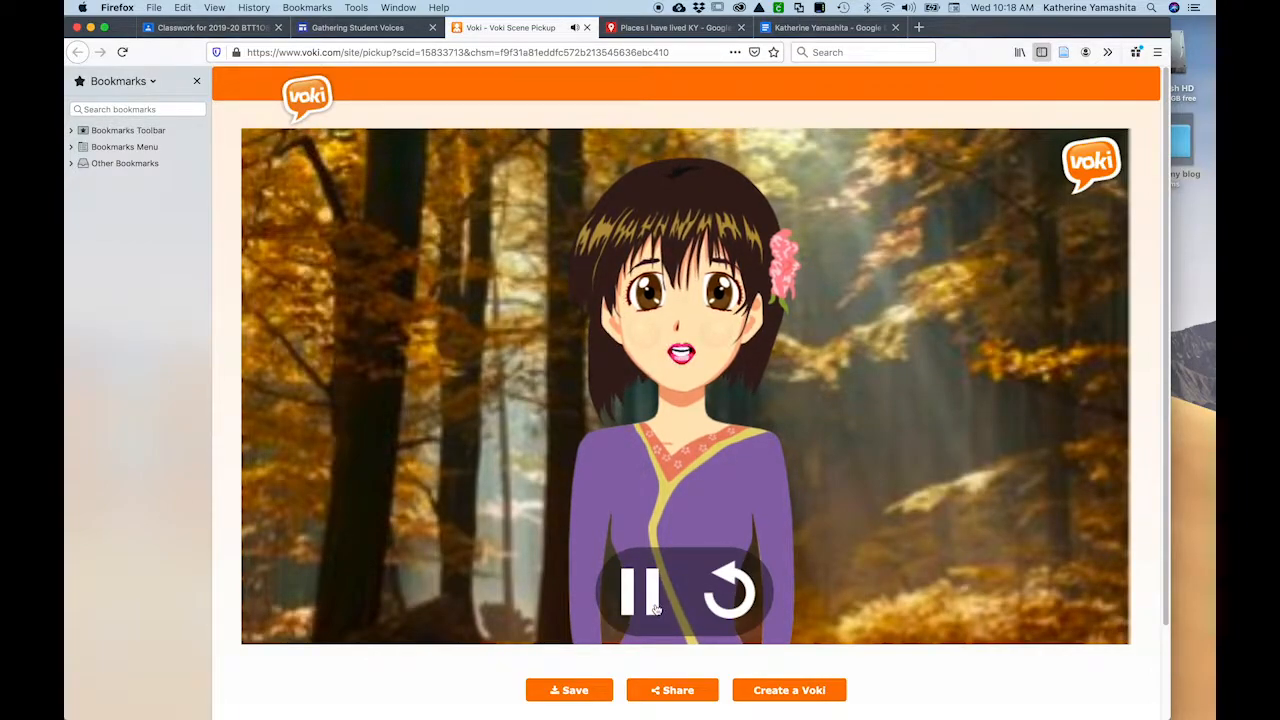
left_click(655, 608)
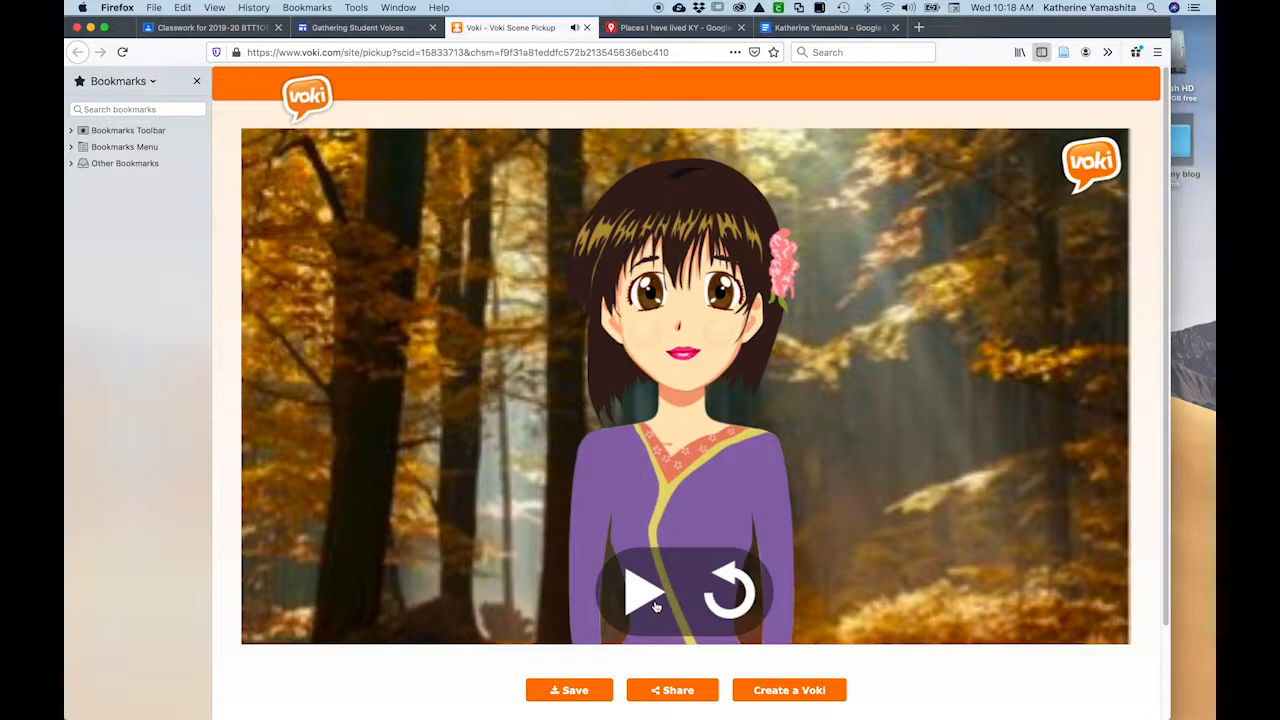
left_click(370, 38)
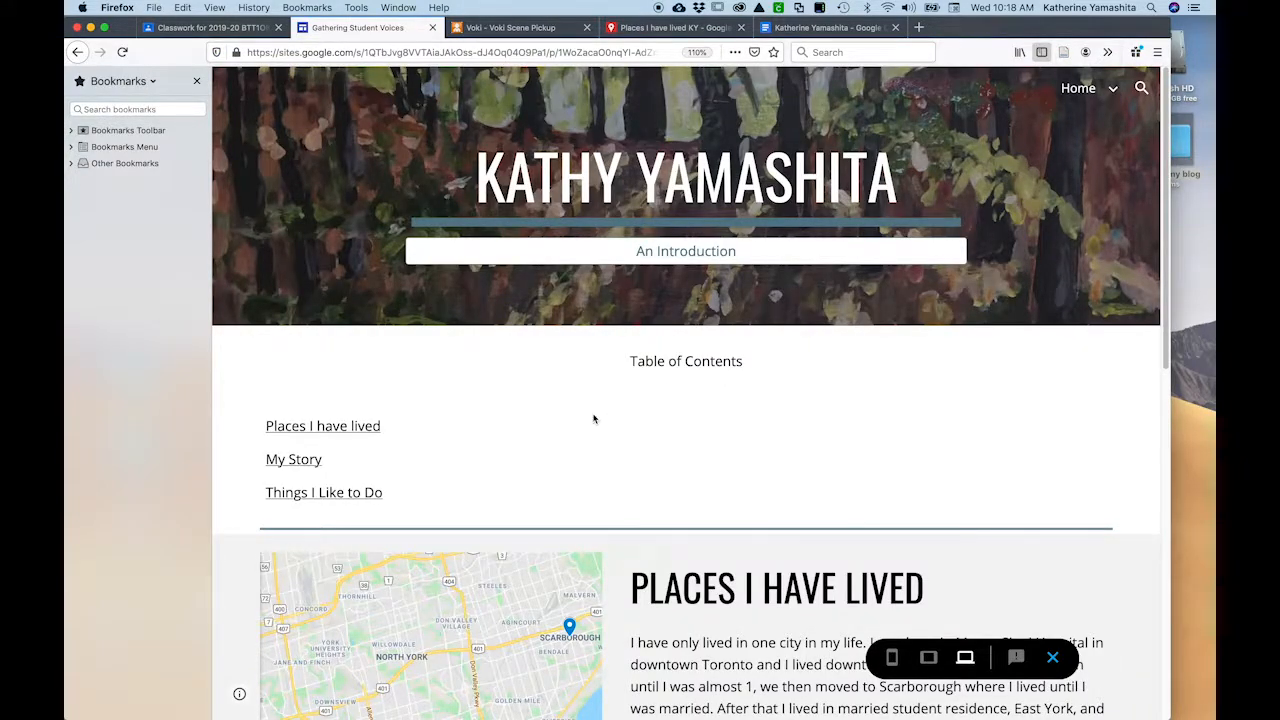
Review the "Places I have lived" and "My Story" sections of the previewed page, checking their images, text and dividers
scroll(593, 419, "down", 5)
scroll(593, 419, "down", 5)
scroll(593, 419, "up", 2)
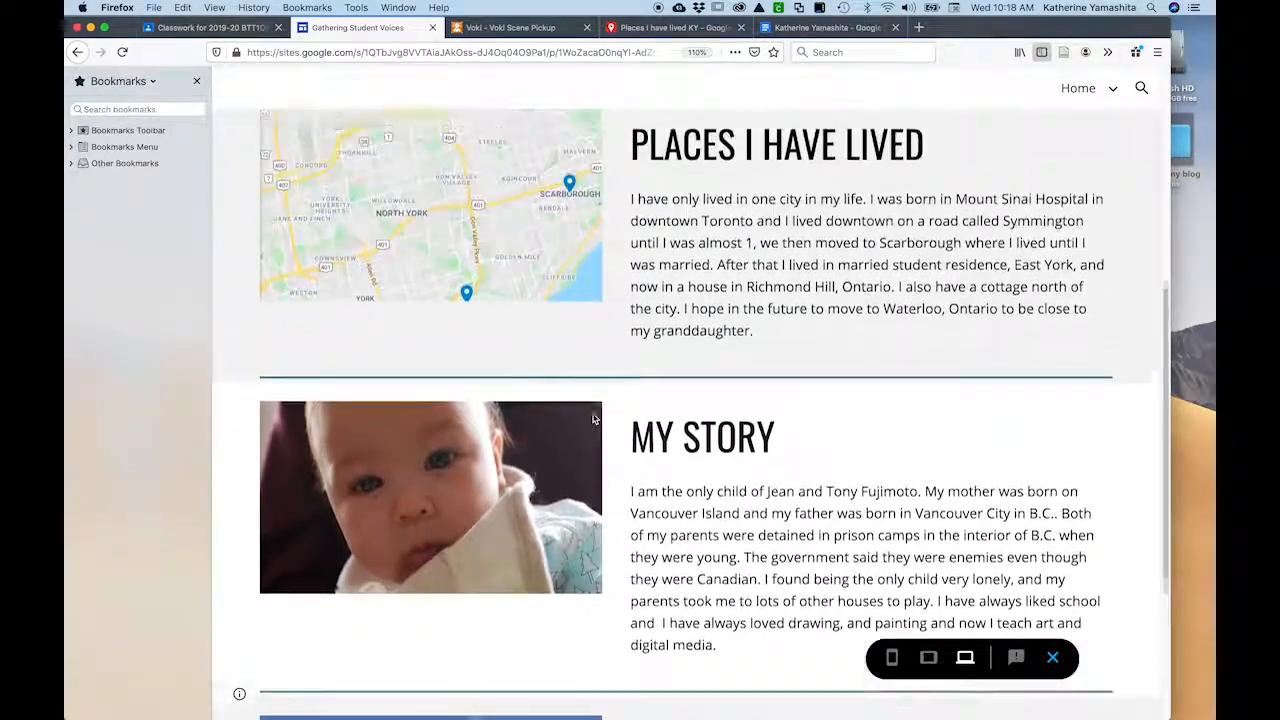
scroll(593, 419, "up", 1)
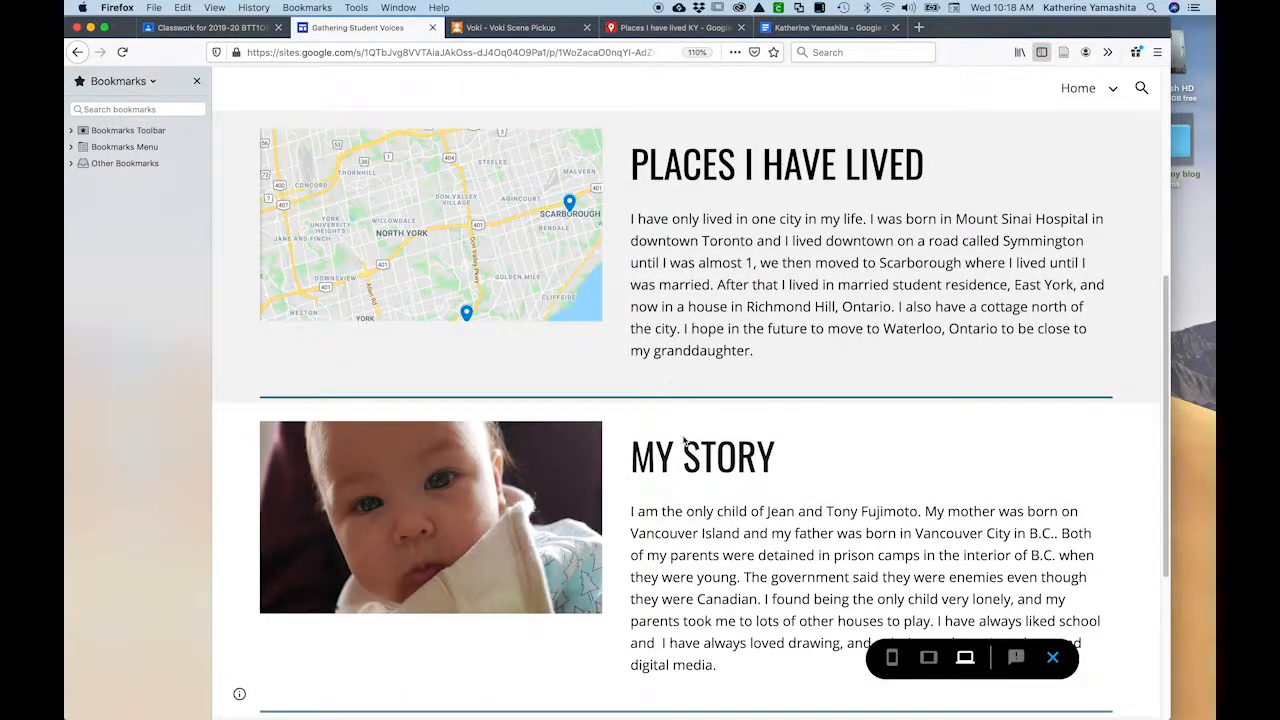
scroll(695, 511, "down", 3)
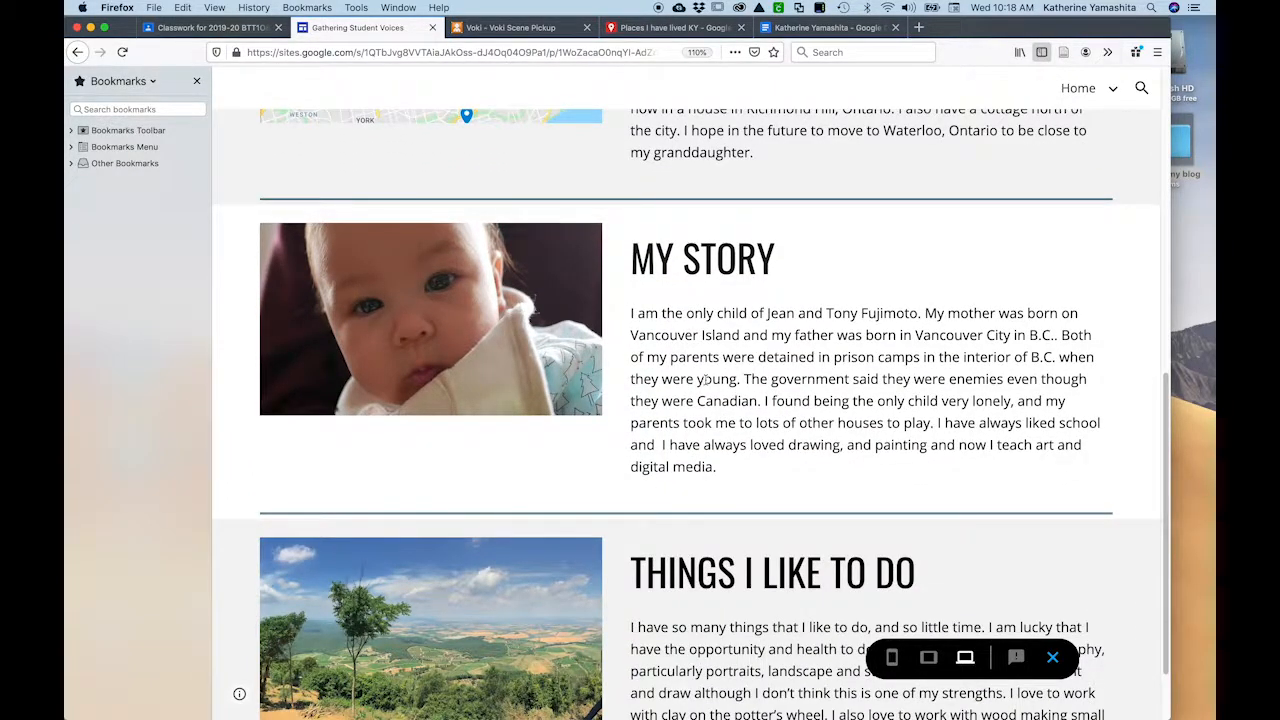
scroll(706, 380, "down", 2)
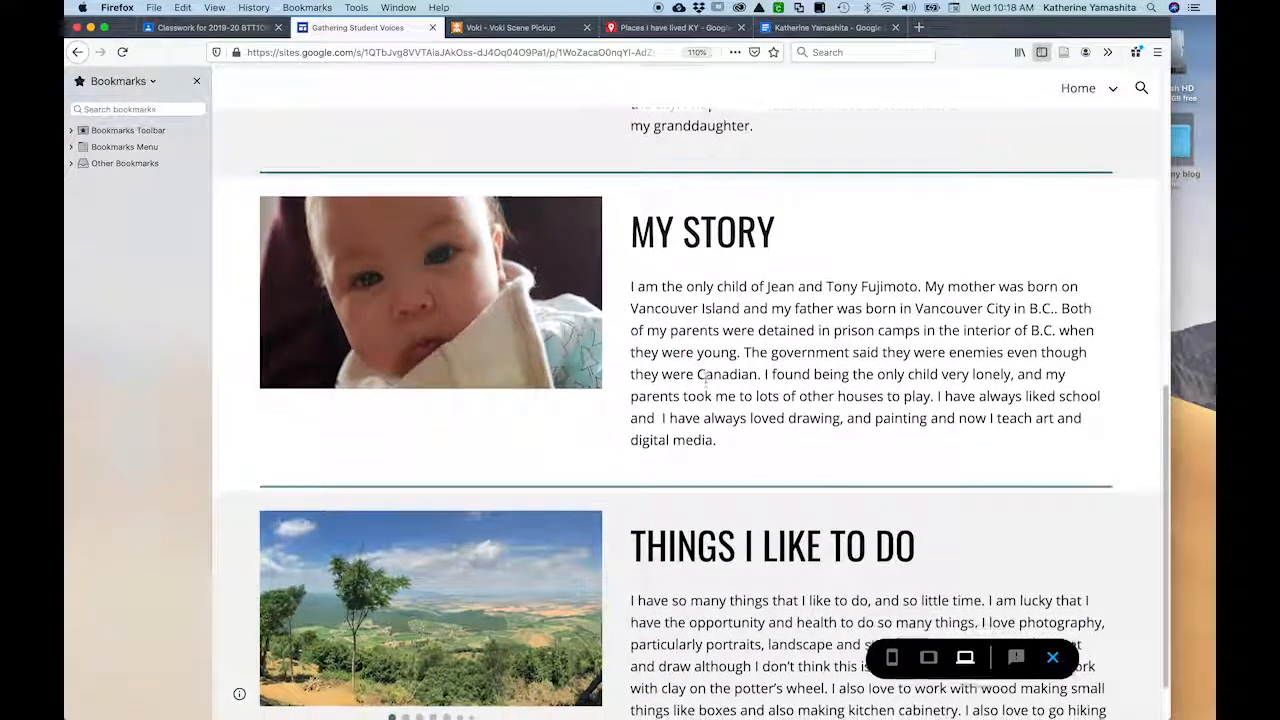
scroll(706, 377, "down", 1)
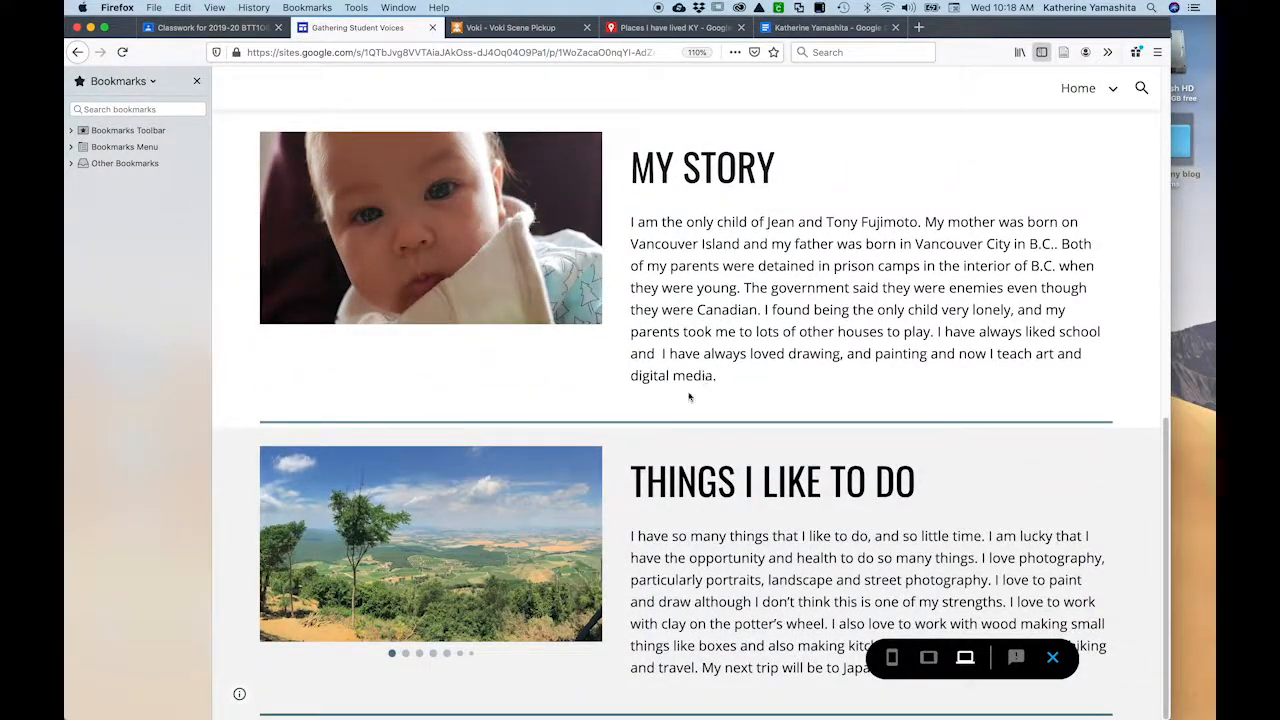
Browse forward through the image carousel in the "Things I like to do" section to its last picture
mouse_move(407, 632)
left_click(575, 551)
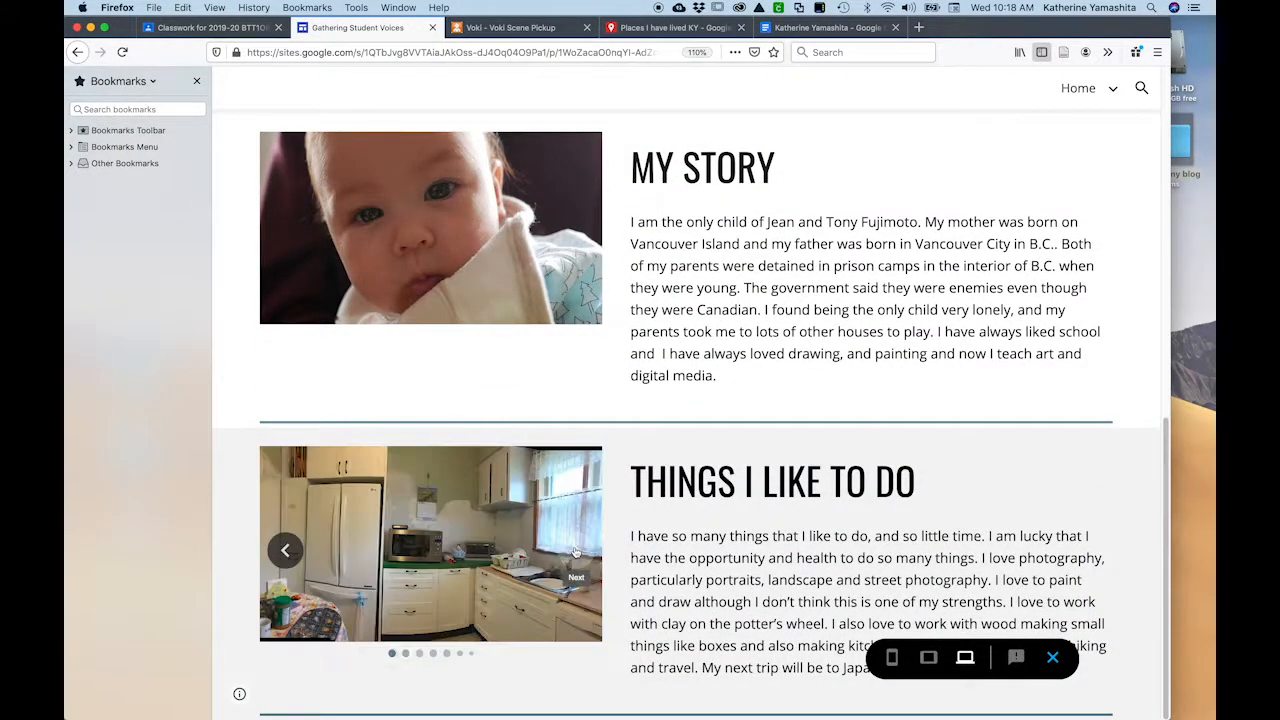
left_click(575, 551)
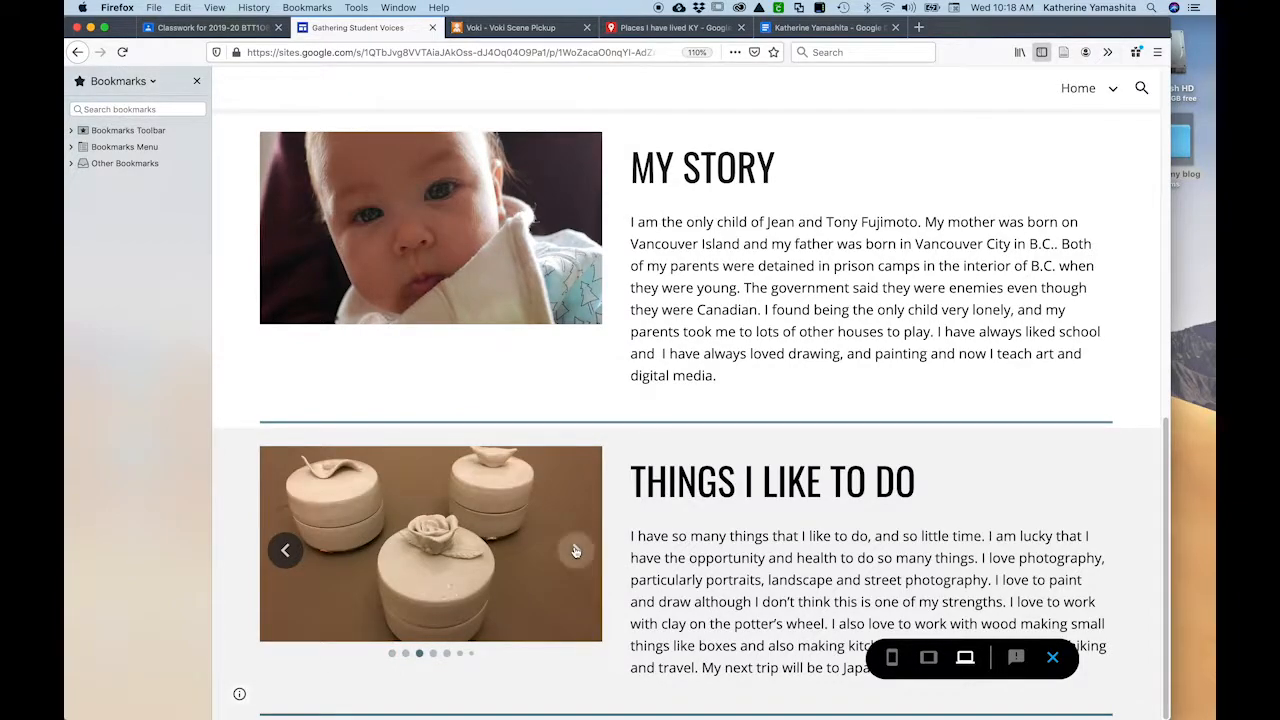
left_click(575, 551)
left_click(575, 551)
left_click(575, 551)
left_click(575, 551)
left_click(575, 551)
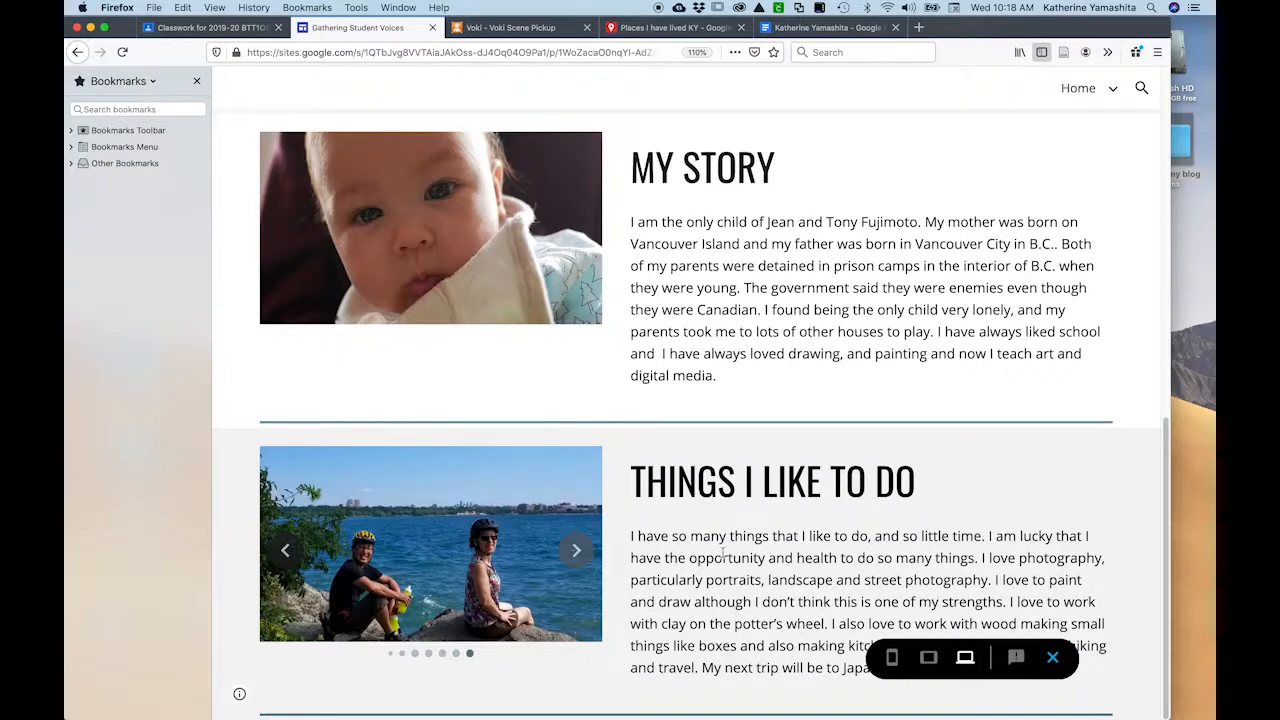